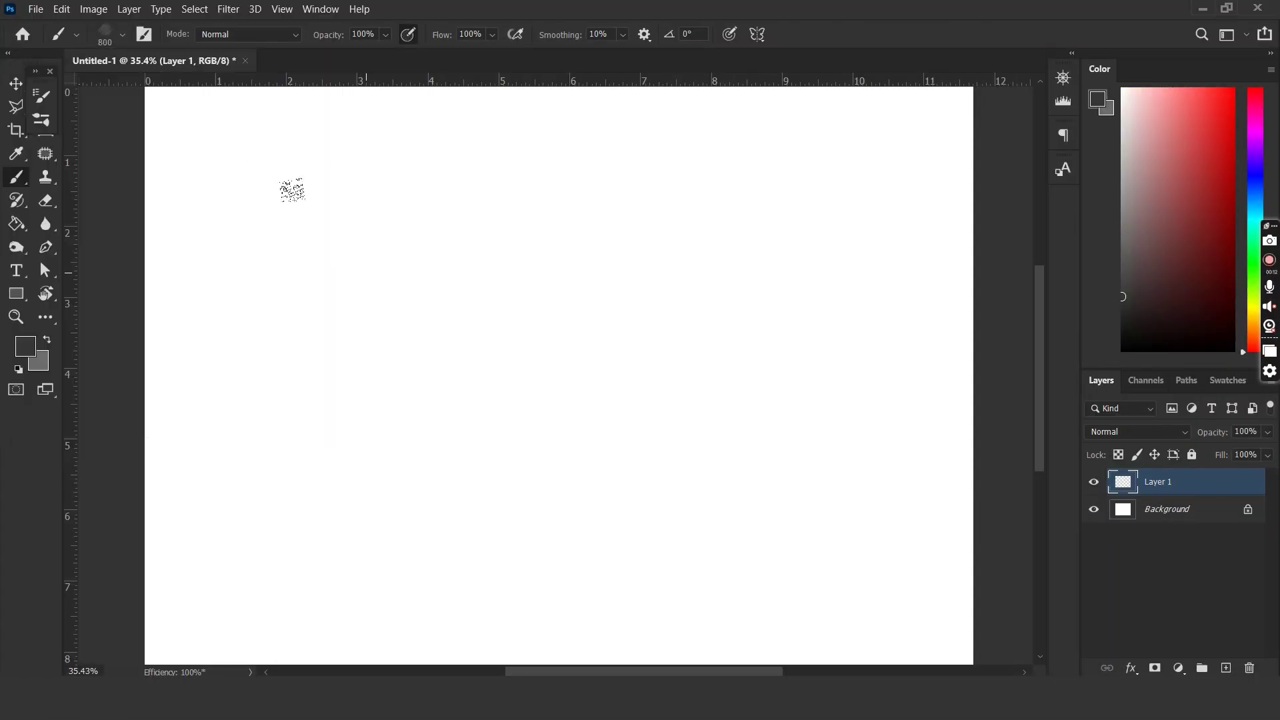
Paint two cross-hatched sample patches side by side across the upper half of the canvas, the second with a 500 px brush.
left_click(105, 34)
left_click(320, 273)
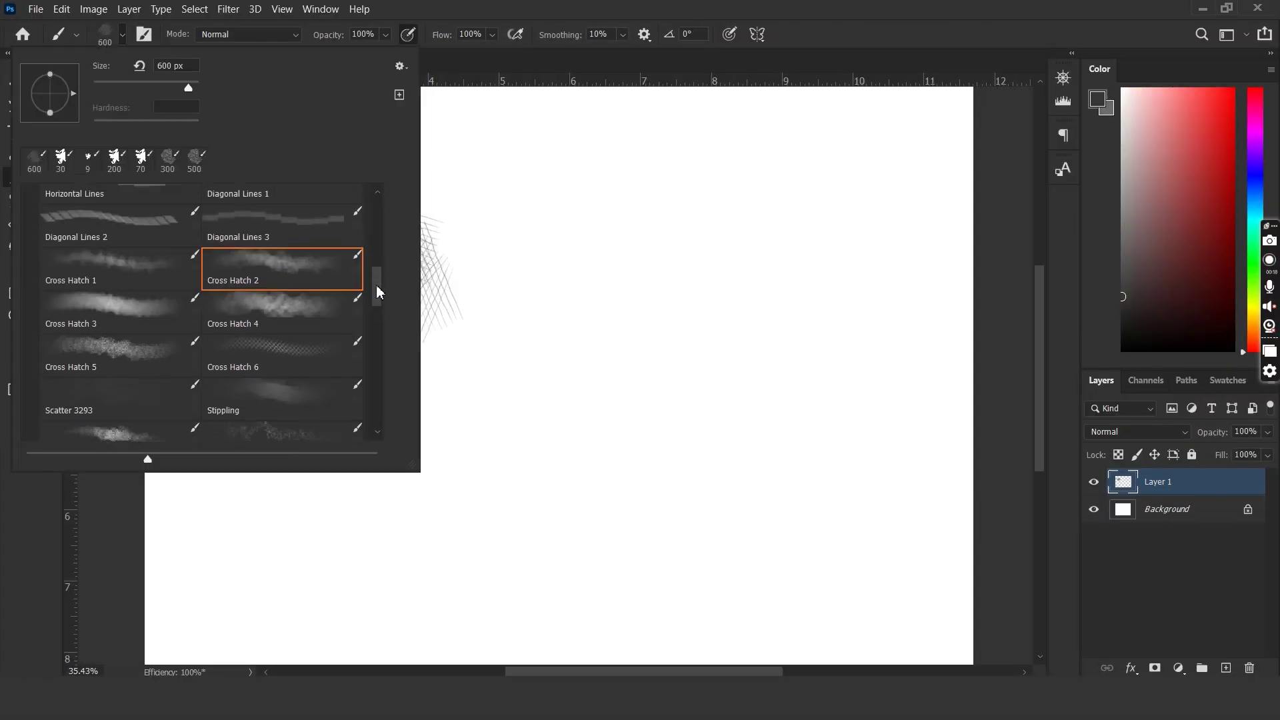
key("Return")
left_click_drag(587, 200, 657, 296)
Paint a horizontal strip of water-reflection hatching below the two patches with a sketch brush at 1200 px.
left_click(104, 34)
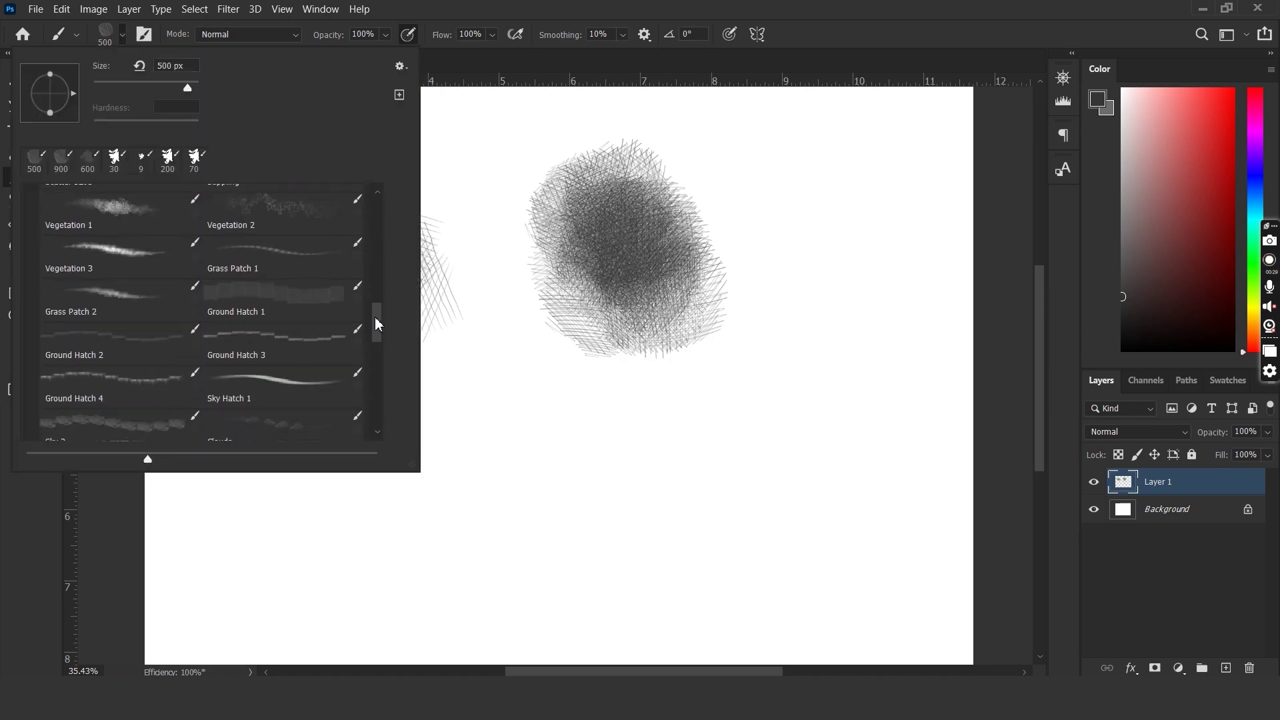
left_click(113, 385)
key("Return")
key("bracketleft")
key("bracketleft")
left_click_drag(304, 473, 533, 473)
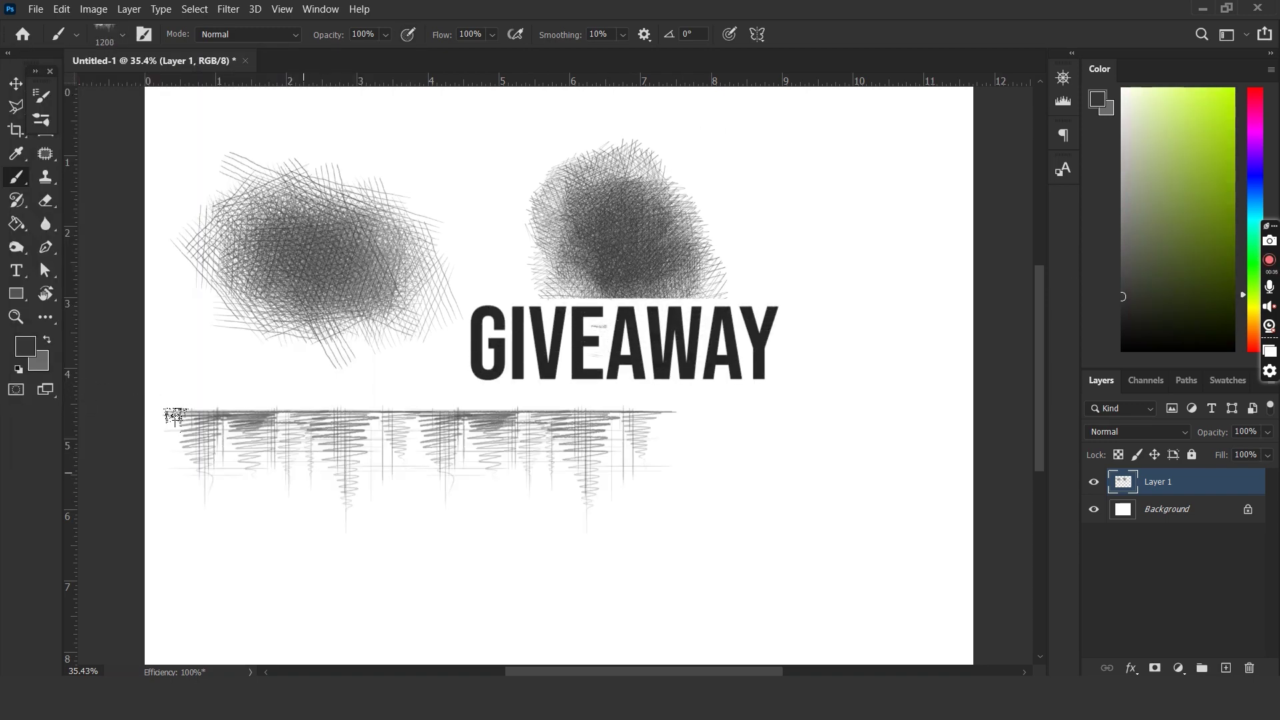
Stamp a sketched tree beside the cross-hatched patches and paint a wood-grain strip below the reflection hatching.
left_click(110, 40)
left_click_drag(373, 328, 375, 360)
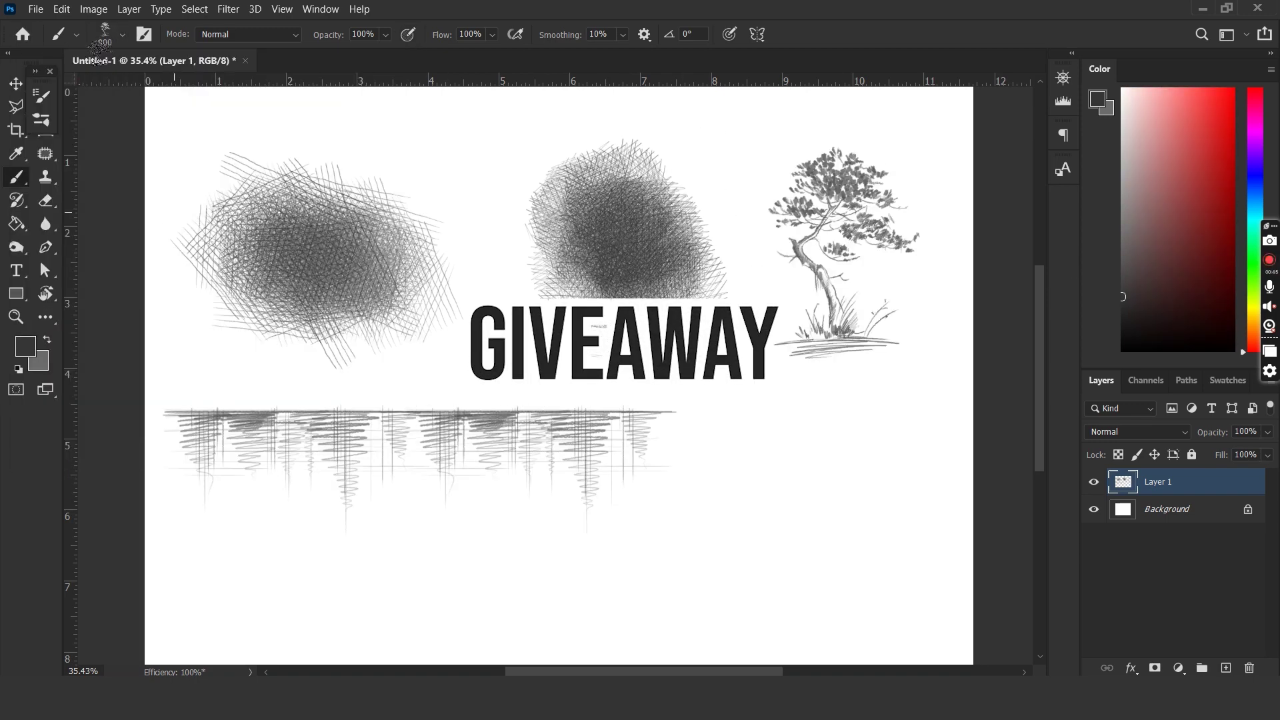
left_click(105, 33)
scroll(200, 313, "down", 5)
key("Return")
scroll(406, 326, "down", 1)
left_click_drag(220, 538, 483, 538)
Stamp a sample mark with the 400 px sketched arrow brush beside the wood-grain strip.
left_click(111, 39)
left_click(282, 418)
key("Return")
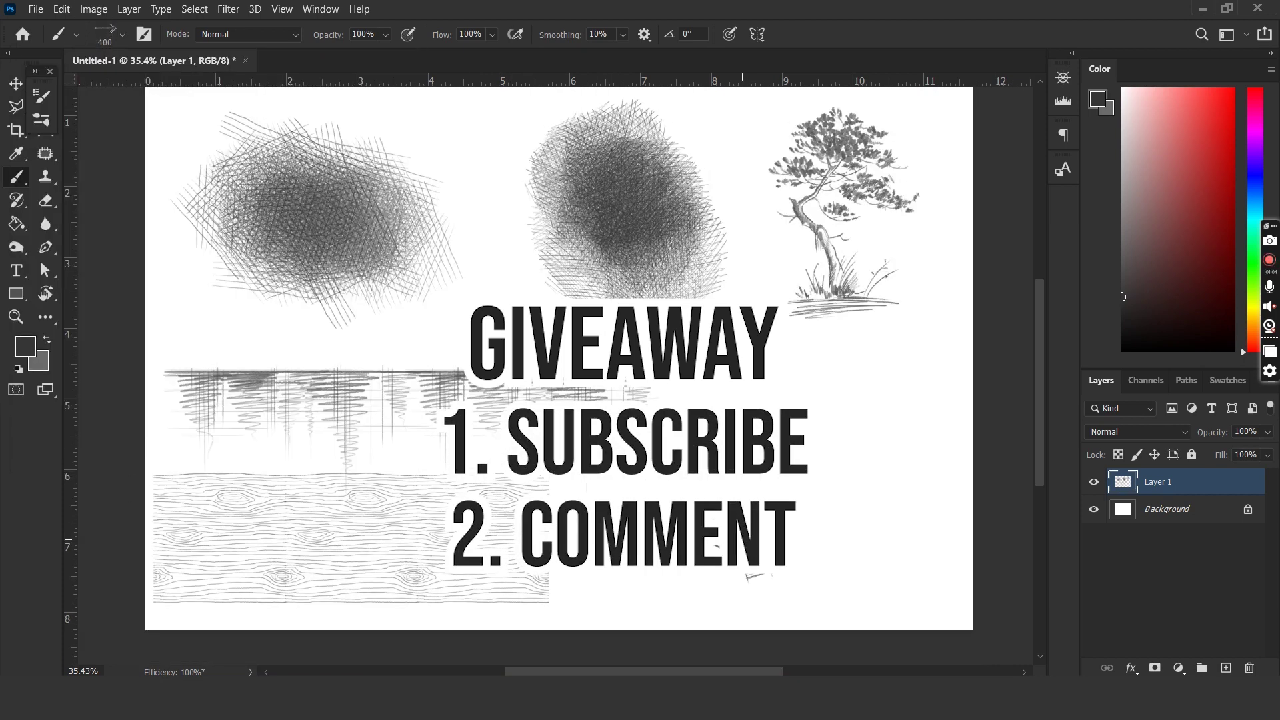
left_click(870, 514)
left_click(104, 33)
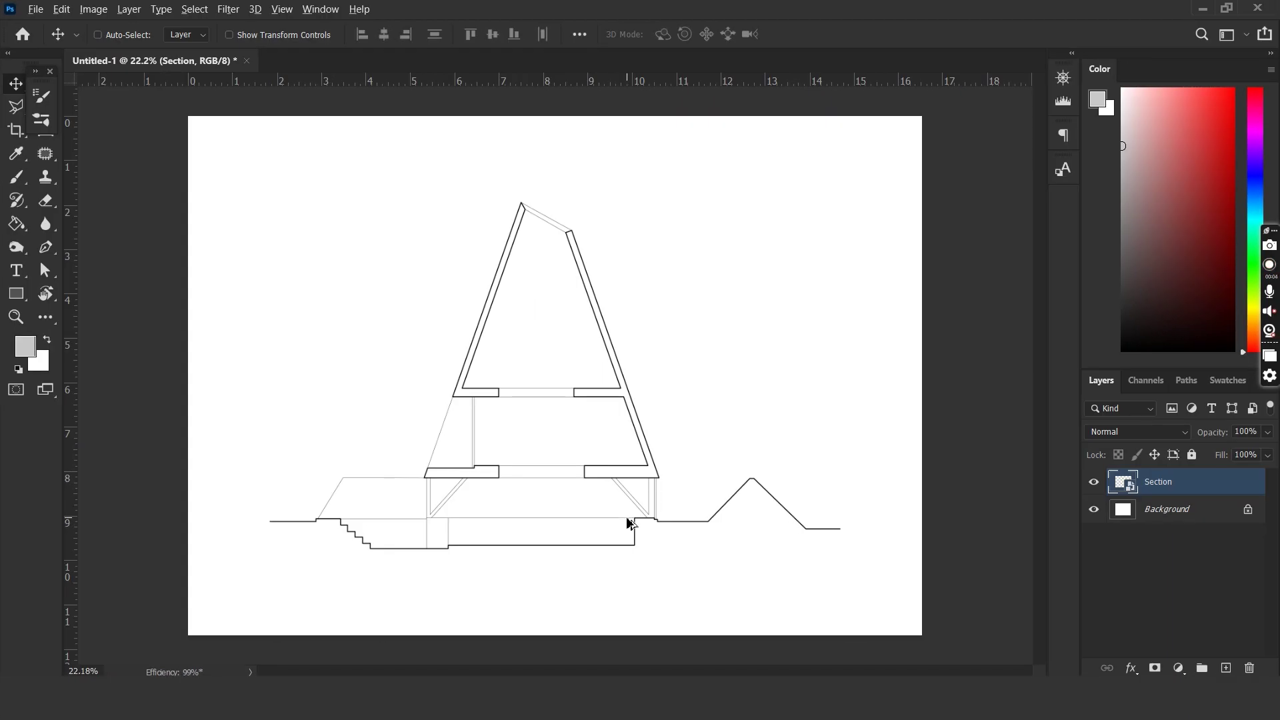
Rasterize the Section layer so it can be painted on.
scroll(626, 518, "up", 1)
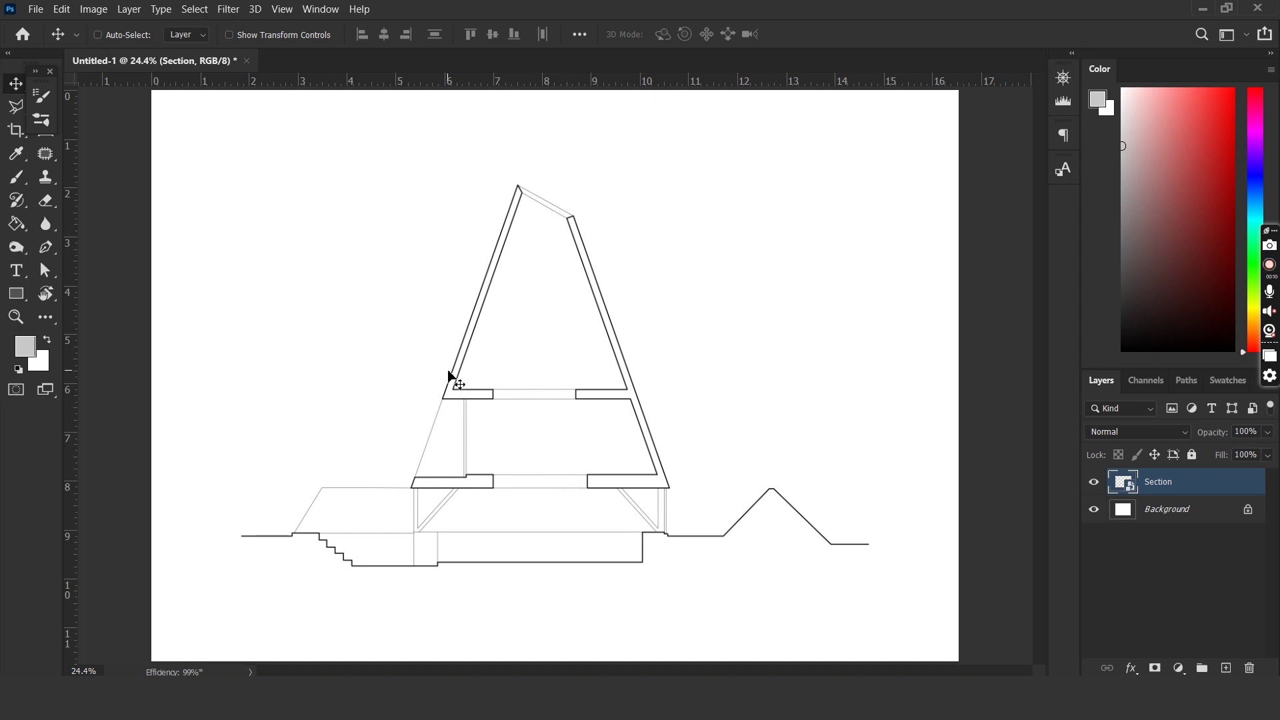
key("b")
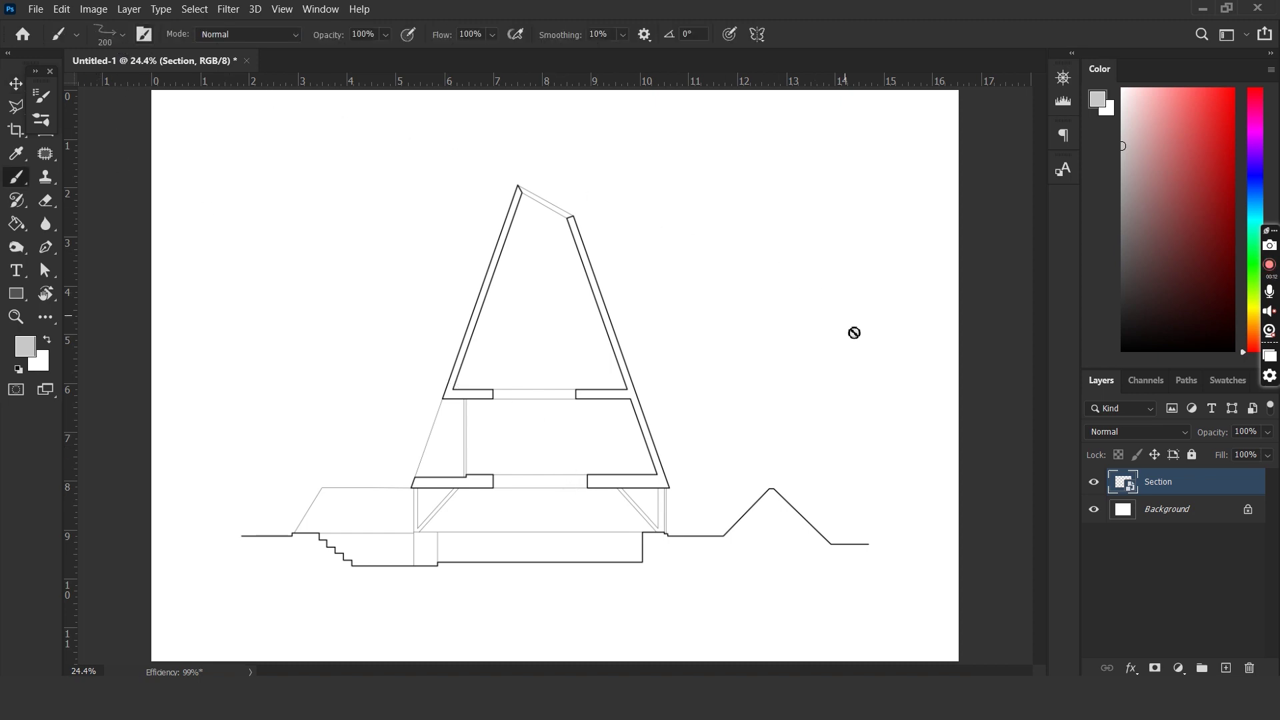
right_click(1166, 493)
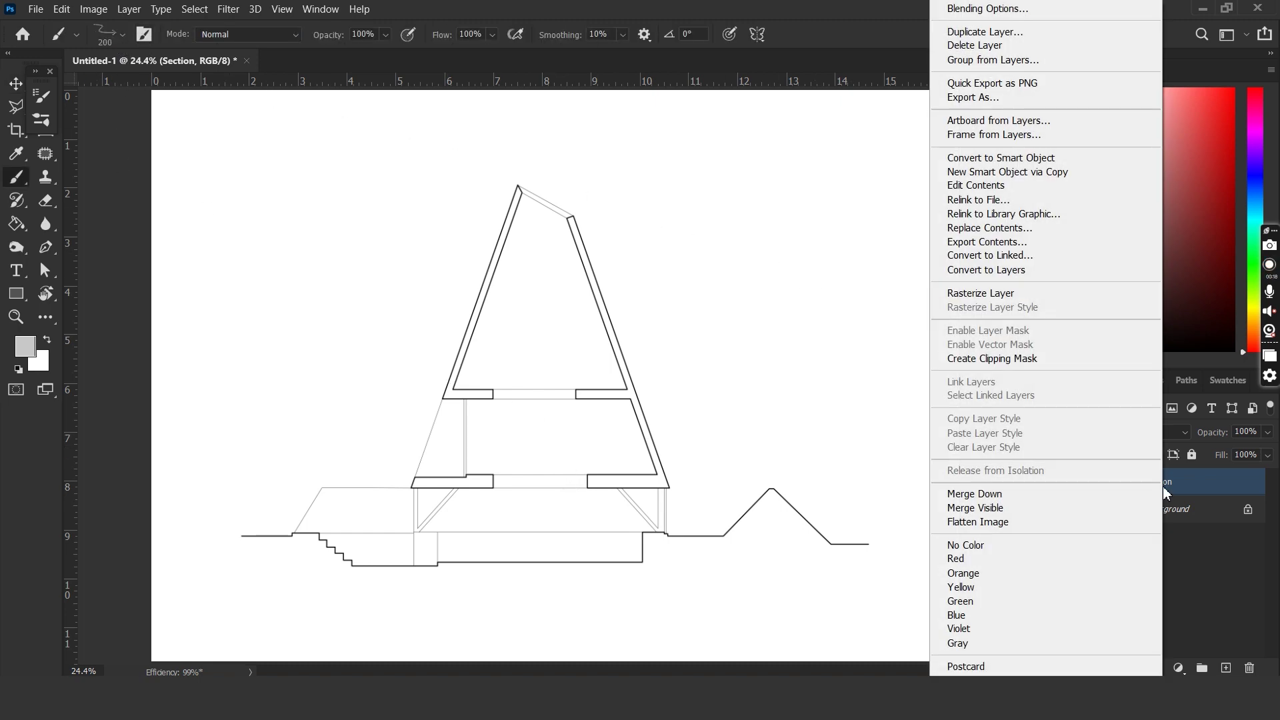
left_click(1020, 297)
Extend the ground line to both canvas edges in black with the Hard Round Pressure Size brush at 9 px.
left_click(122, 34)
left_click(248, 224)
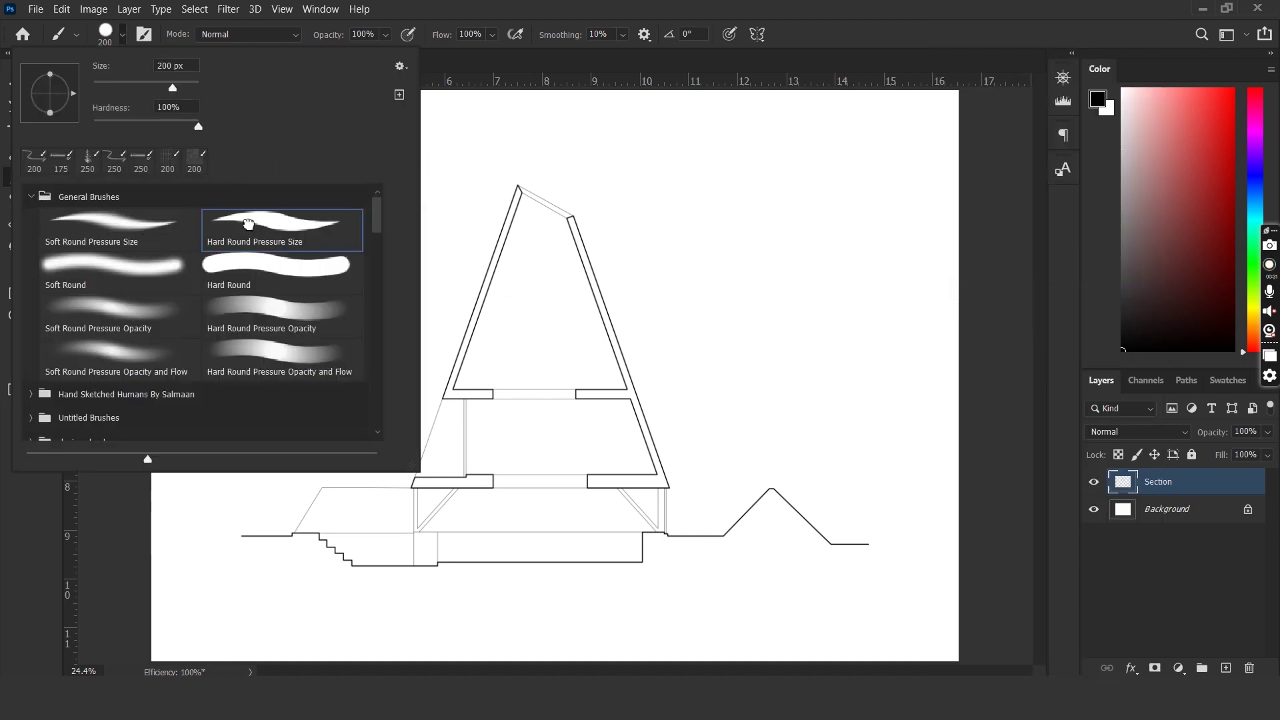
left_click_drag(883, 544, 865, 544)
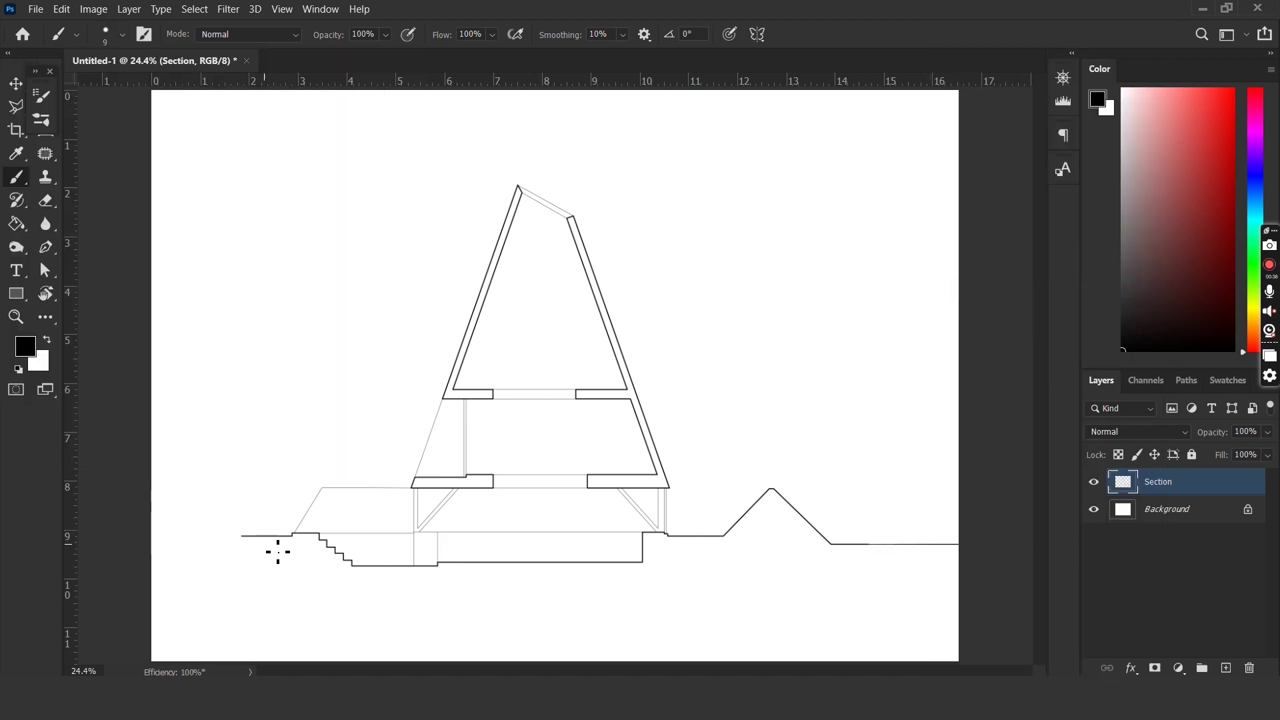
key("v")
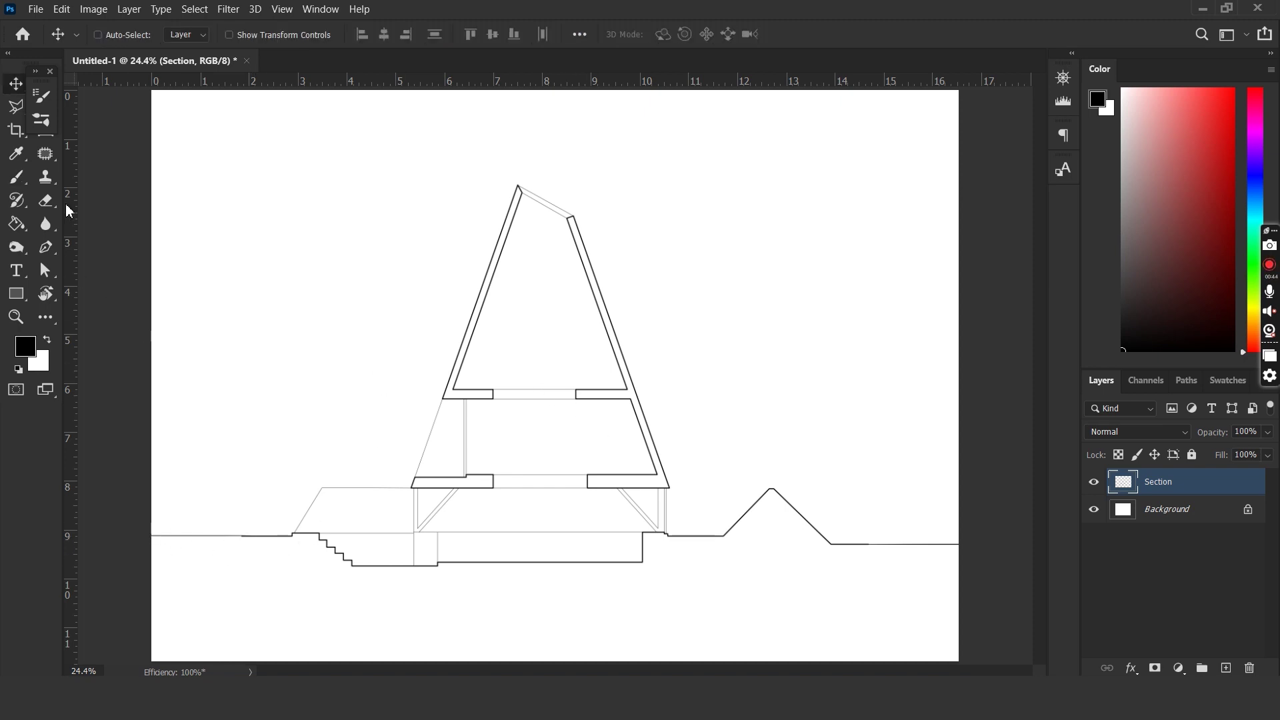
Select the insides of the cut walls and floor slabs of the building section with the Magic Wand.
key("b")
key("w")
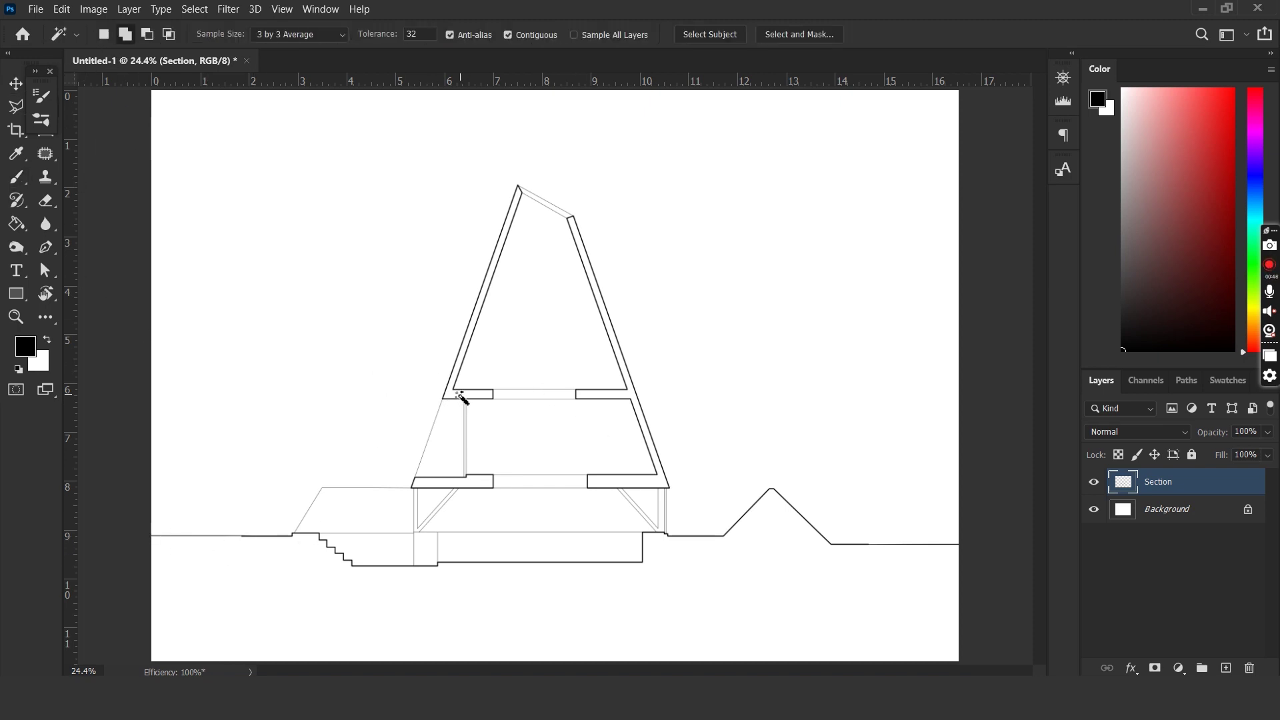
left_click(461, 395)
left_click(620, 396)
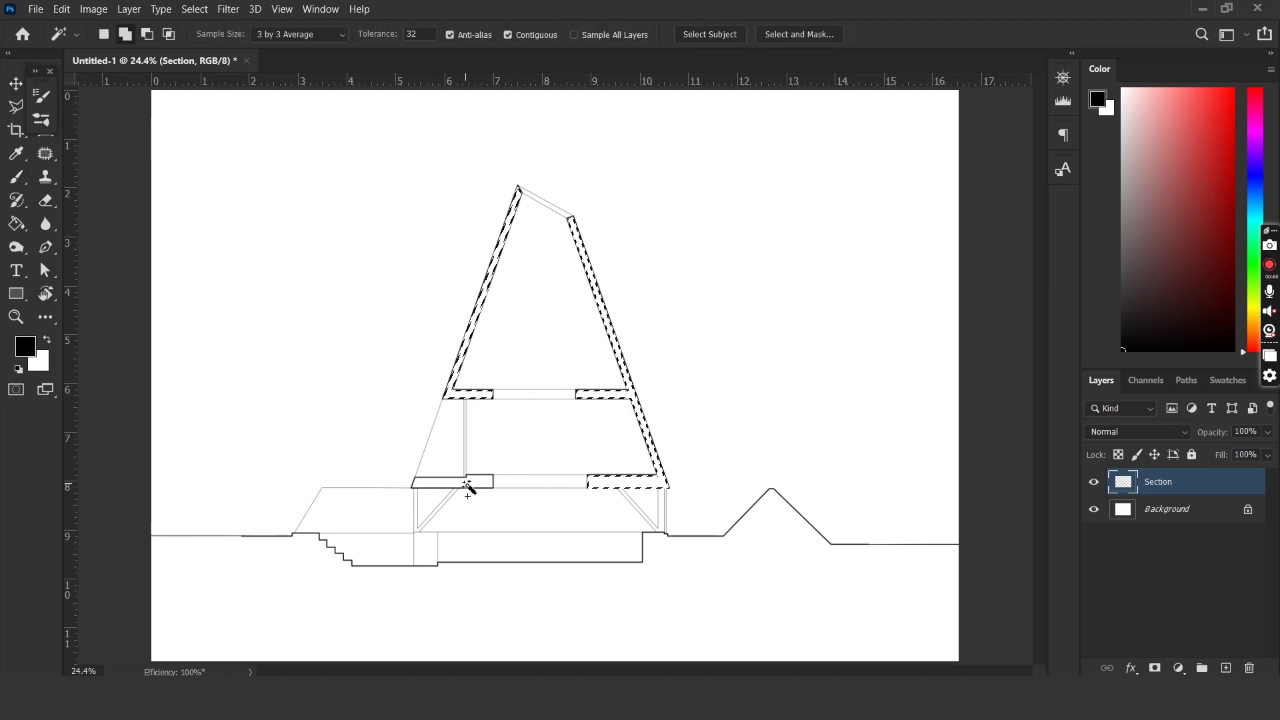
left_click(467, 490)
Add a new layer for the wall hatching and choose the Diagonal Lines 1 brush at 1400 px.
left_click(1226, 668)
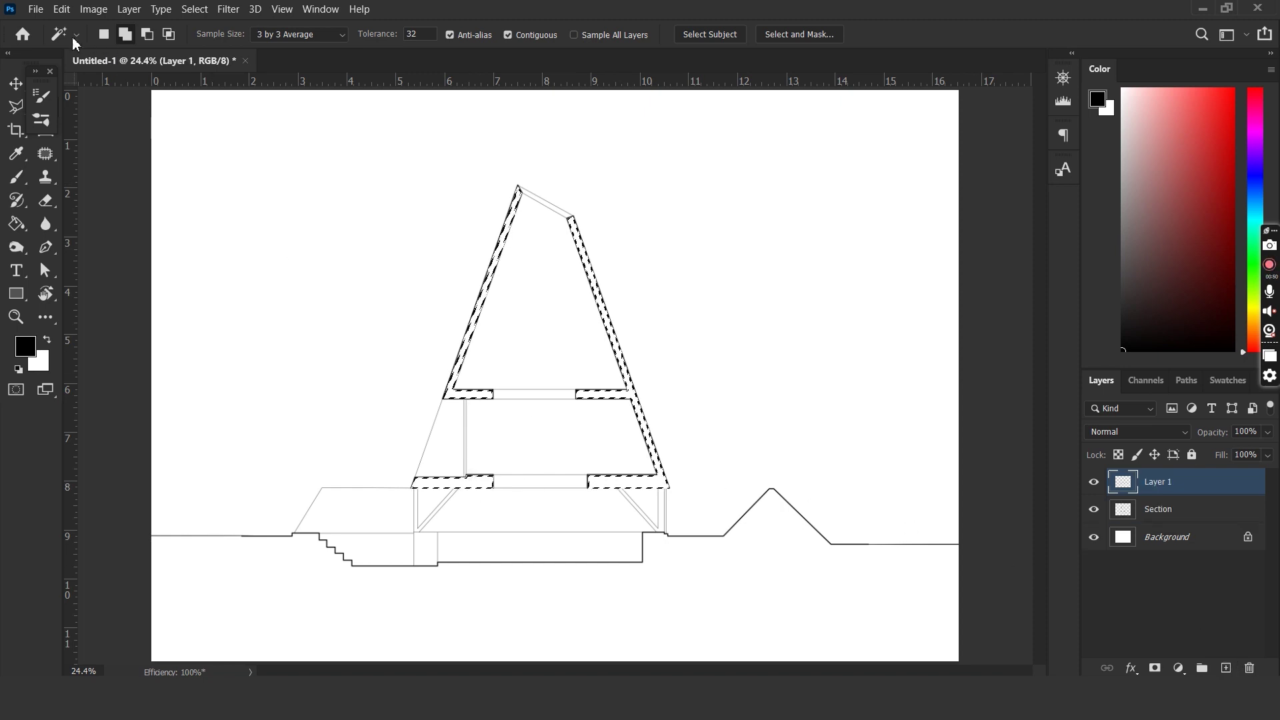
key("b")
left_click(122, 34)
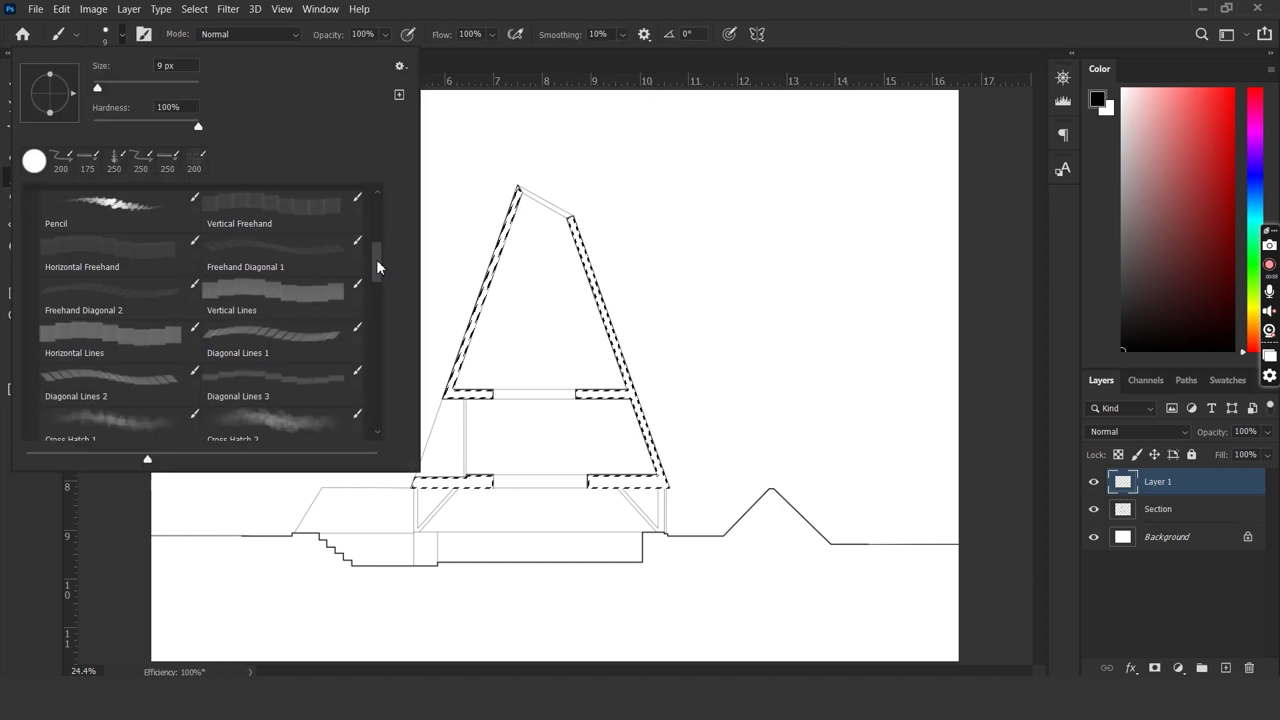
left_click_drag(377, 268, 378, 270)
left_click(307, 322)
key("Return")
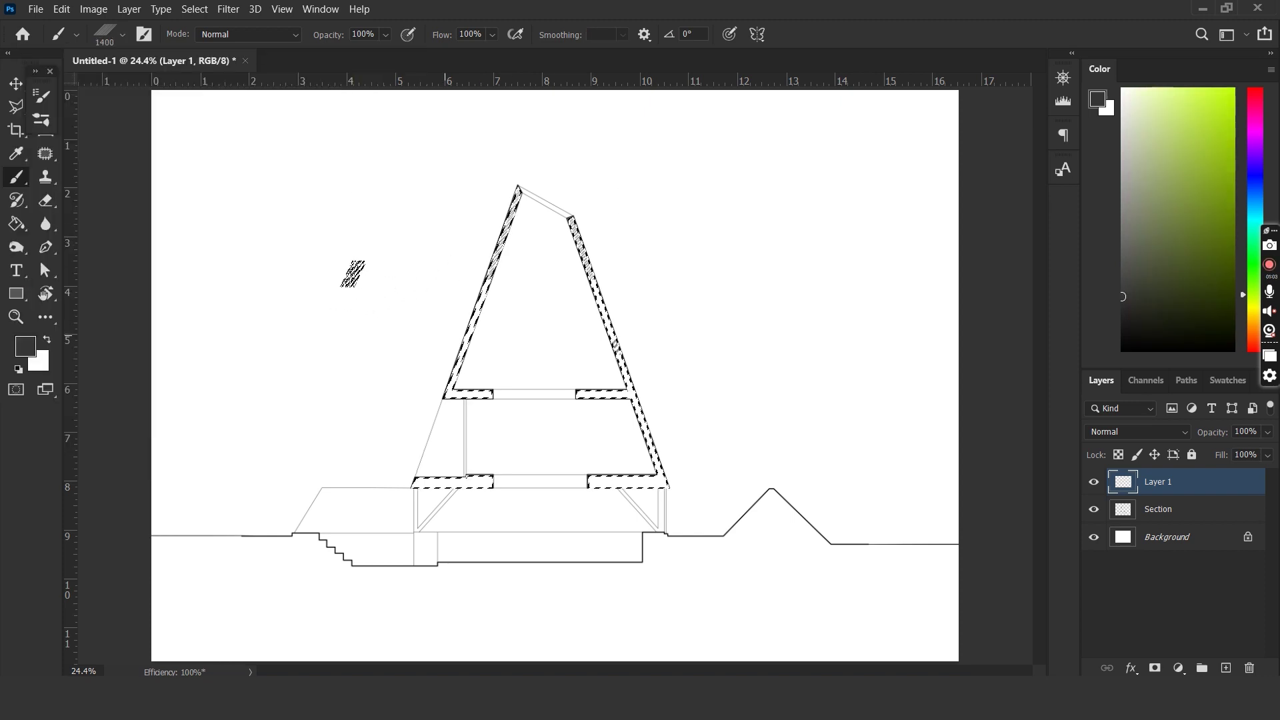
Fill the selected walls and floor slabs with diagonal hatching and clear the selection.
scroll(460, 310, "up", 2)
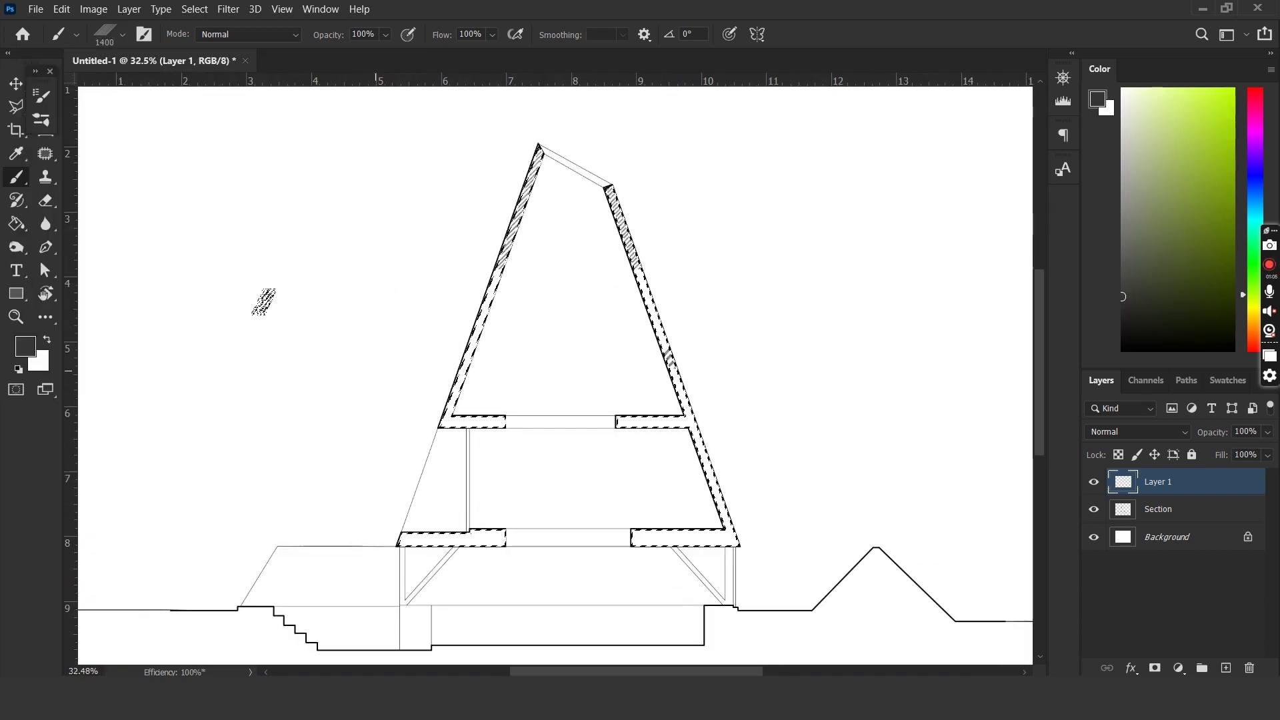
left_click_drag(273, 288, 273, 397)
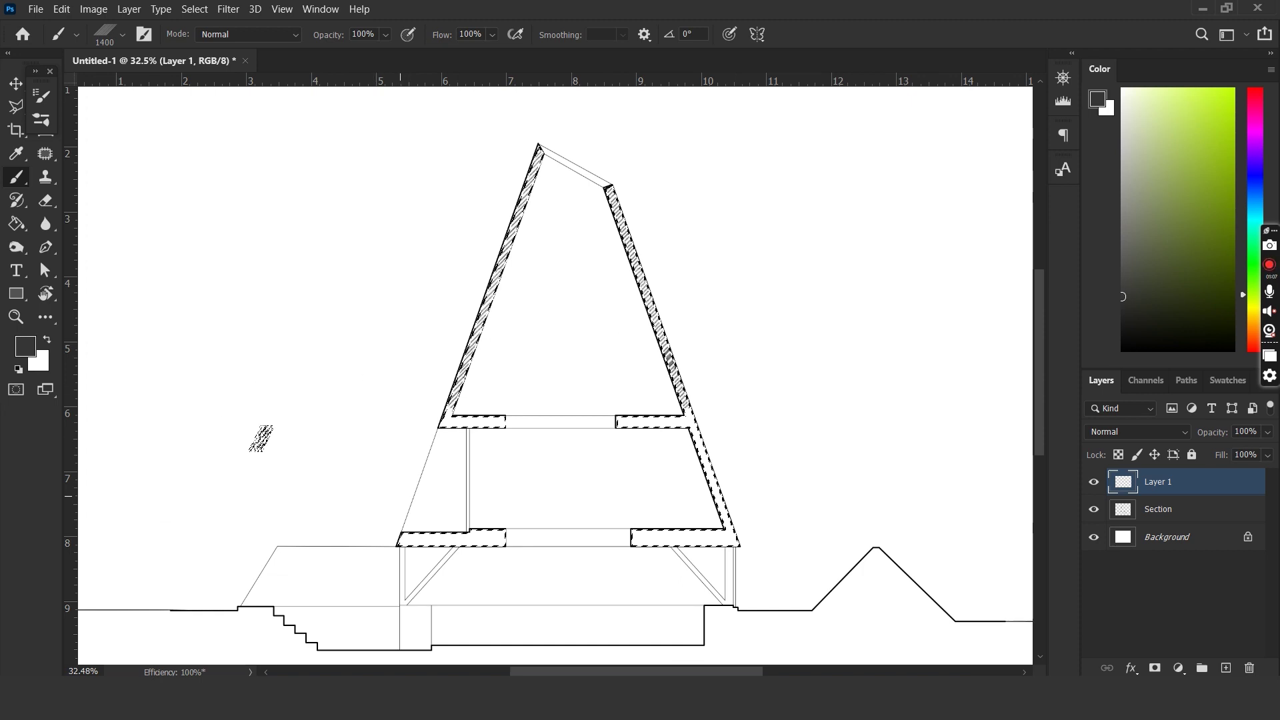
left_click_drag(396, 479, 867, 485)
key("ctrl+d")
scroll(443, 468, "down", 4)
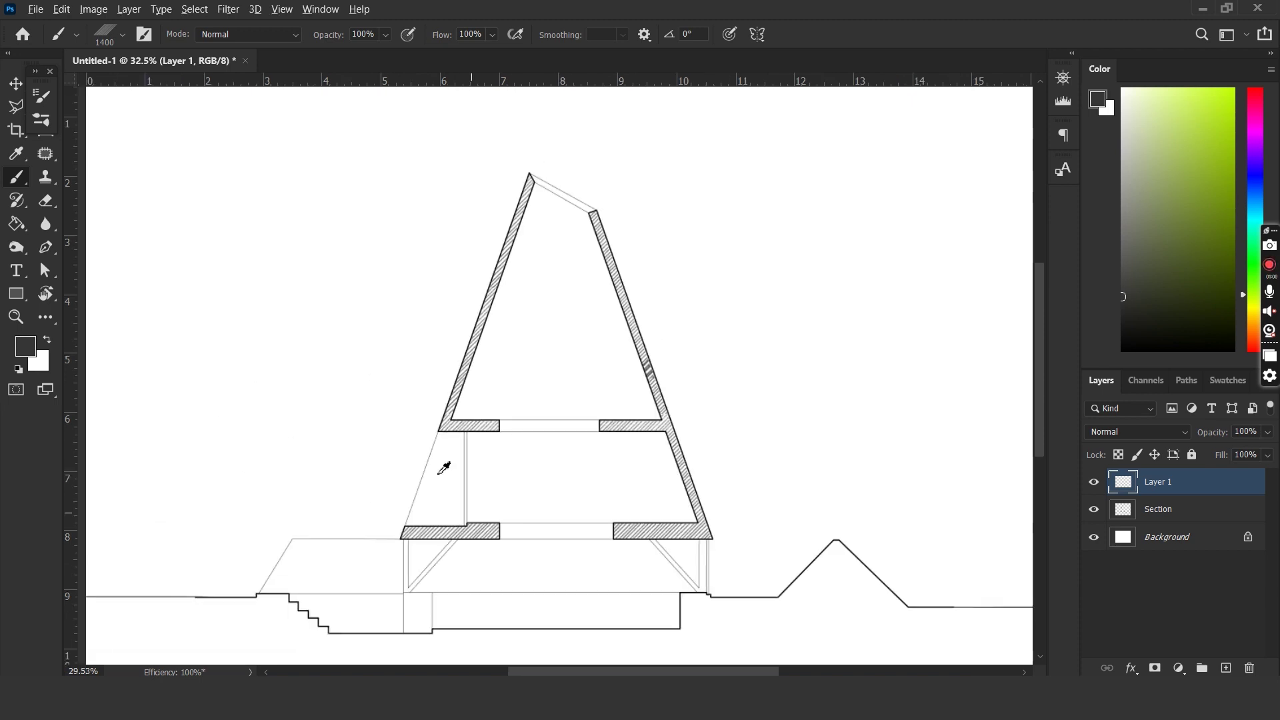
Select the ground area below the terrain line from the Section layer with the Magic Wand.
key("v")
scroll(620, 455, "up", 2)
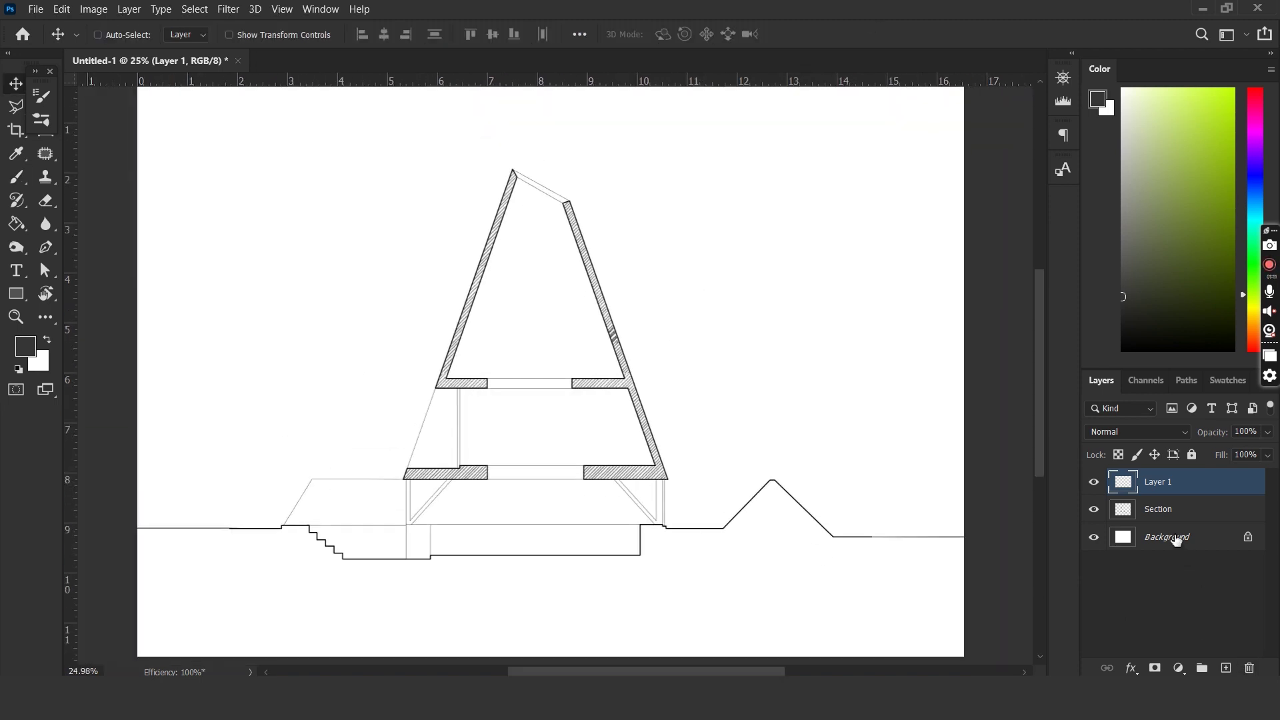
left_click(1159, 513)
key("w")
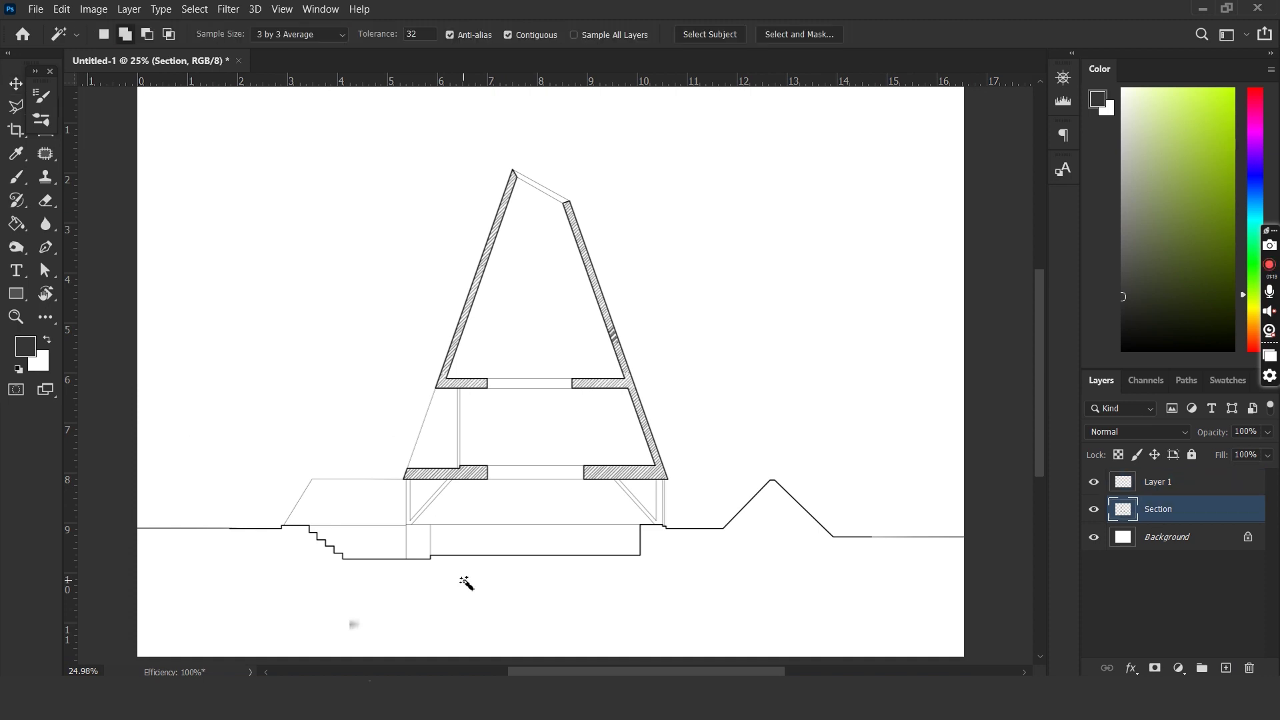
left_click(464, 583)
Add a new layer for the ground and choose the Diagonal Lines 3 brush, reduced to 1600 px.
left_click(1225, 668)
key("b")
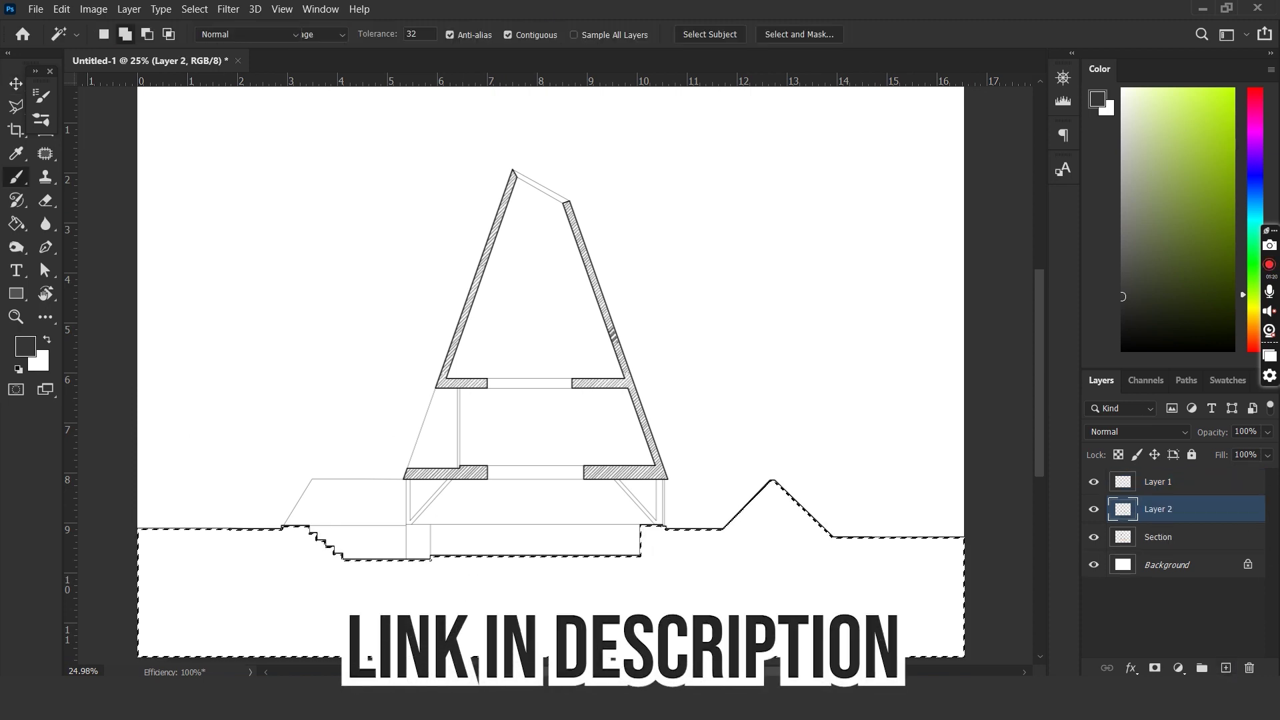
left_click(105, 35)
double_click(264, 322)
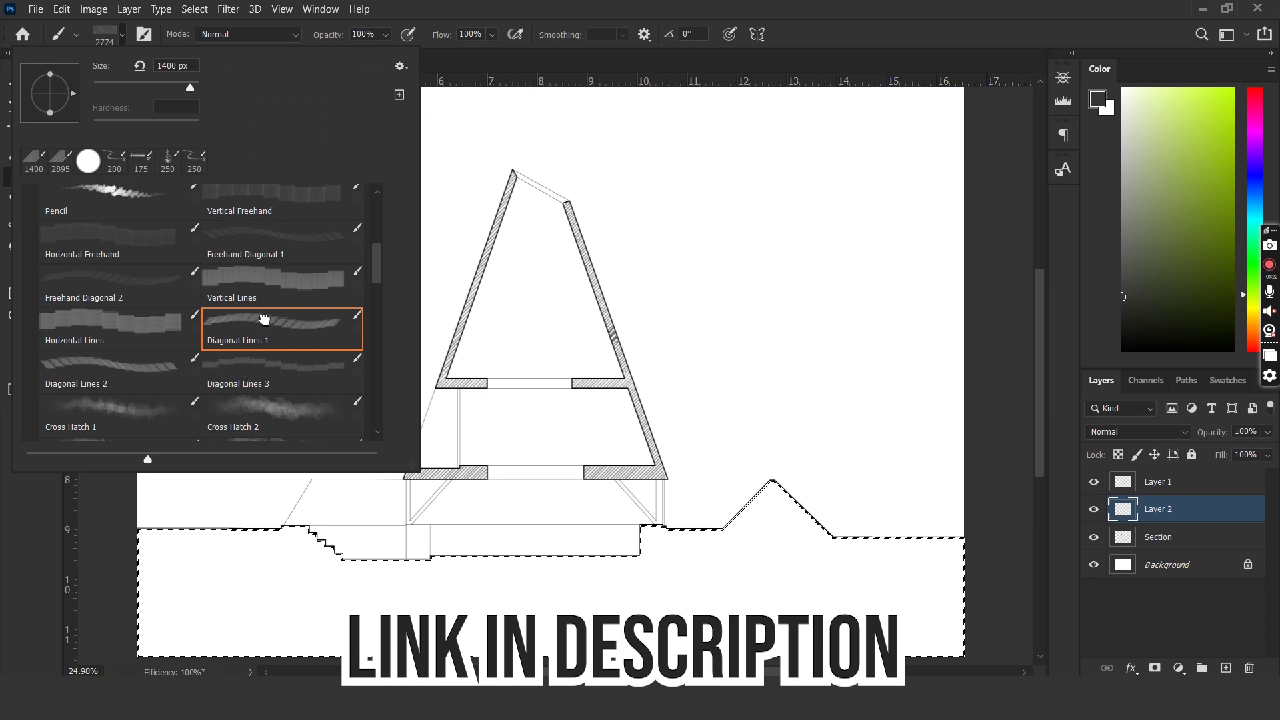
key("bracketleft")
key("bracketleft")
key("bracketleft")
key("bracketleft")
key("bracketleft")
key("bracketleft")
Paint diagonal hatching across the selected ground along the terrain line and clear the selection.
mouse_move(234, 558)
left_mouse_down()
mouse_move(636, 558)
mouse_move(1070, 512)
left_mouse_up()
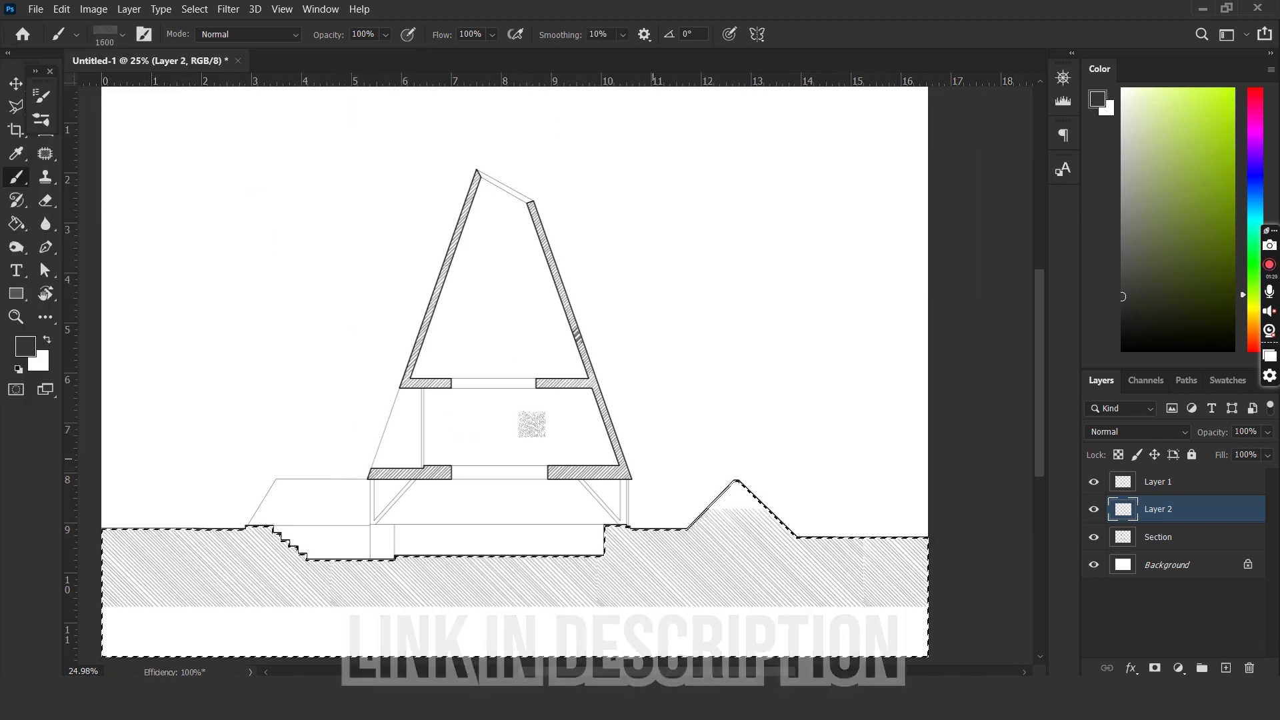
key("ctrl+d")
scroll(962, 487, "down", 1)
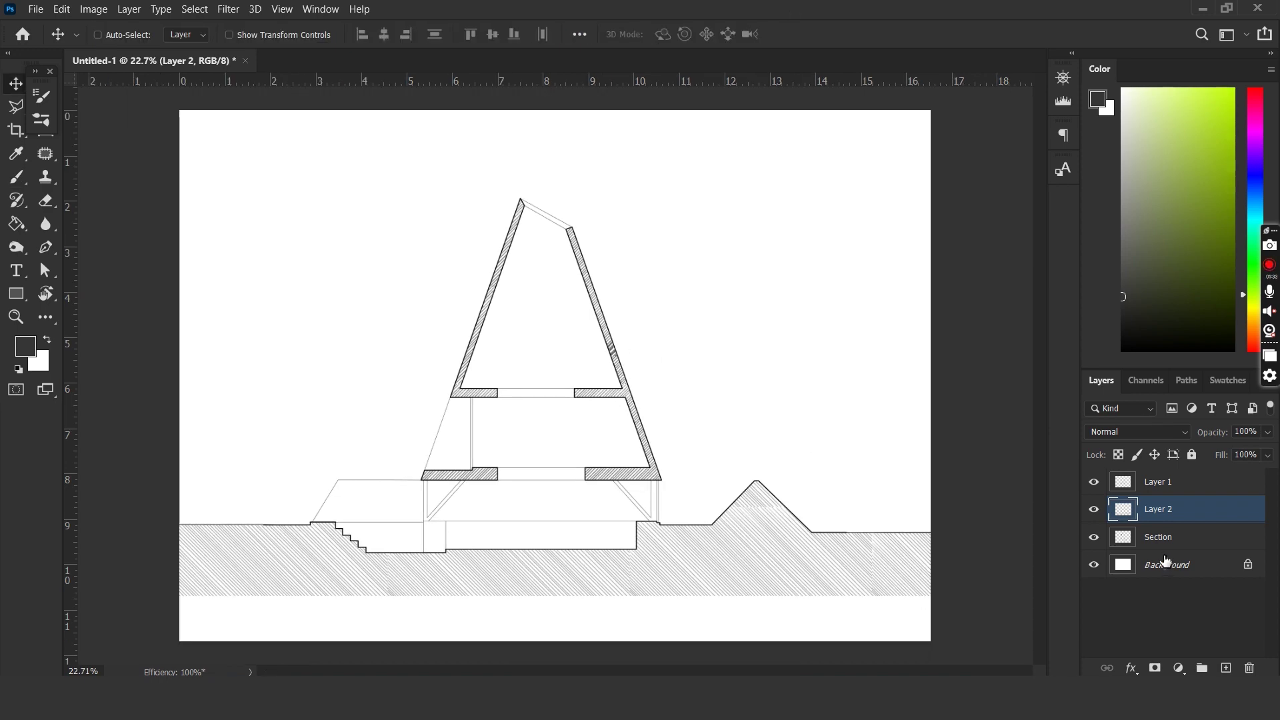
Select the upper room, the floor opening, the lower room and its side bay from the Section layer with the Magic Wand.
left_click(1160, 536)
key("w")
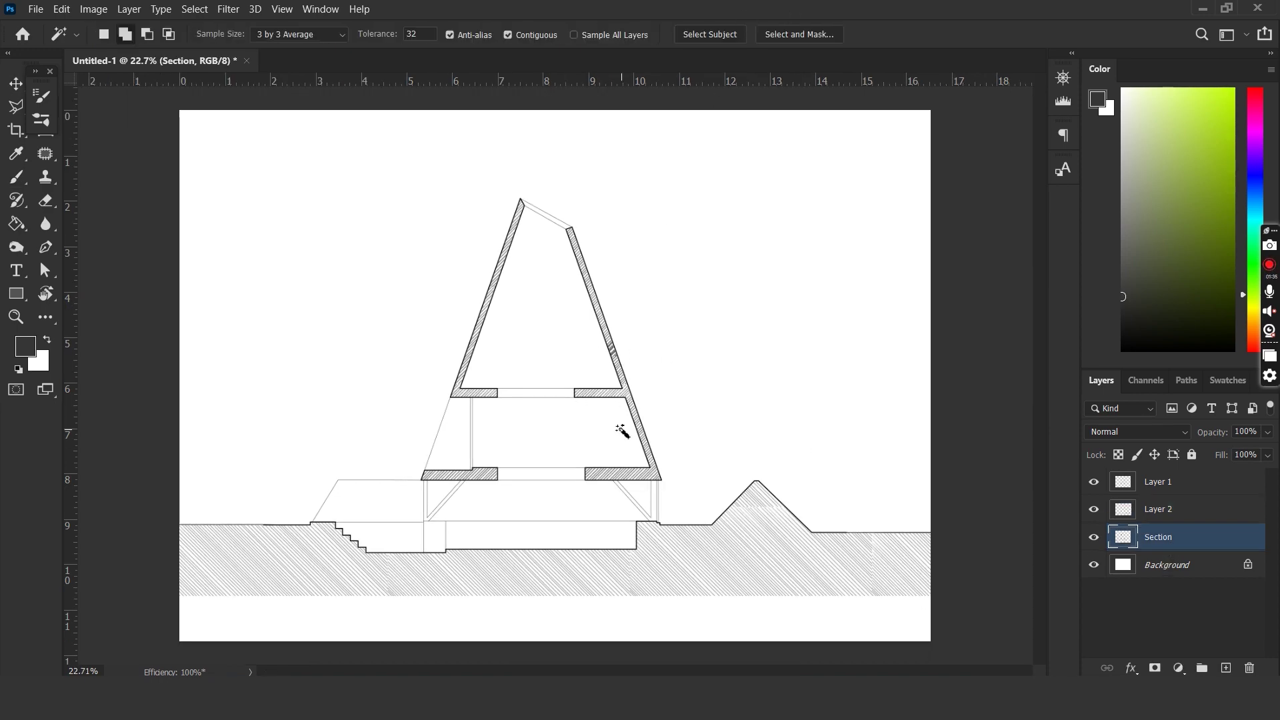
scroll(570, 363, "up", 1)
left_click(541, 320)
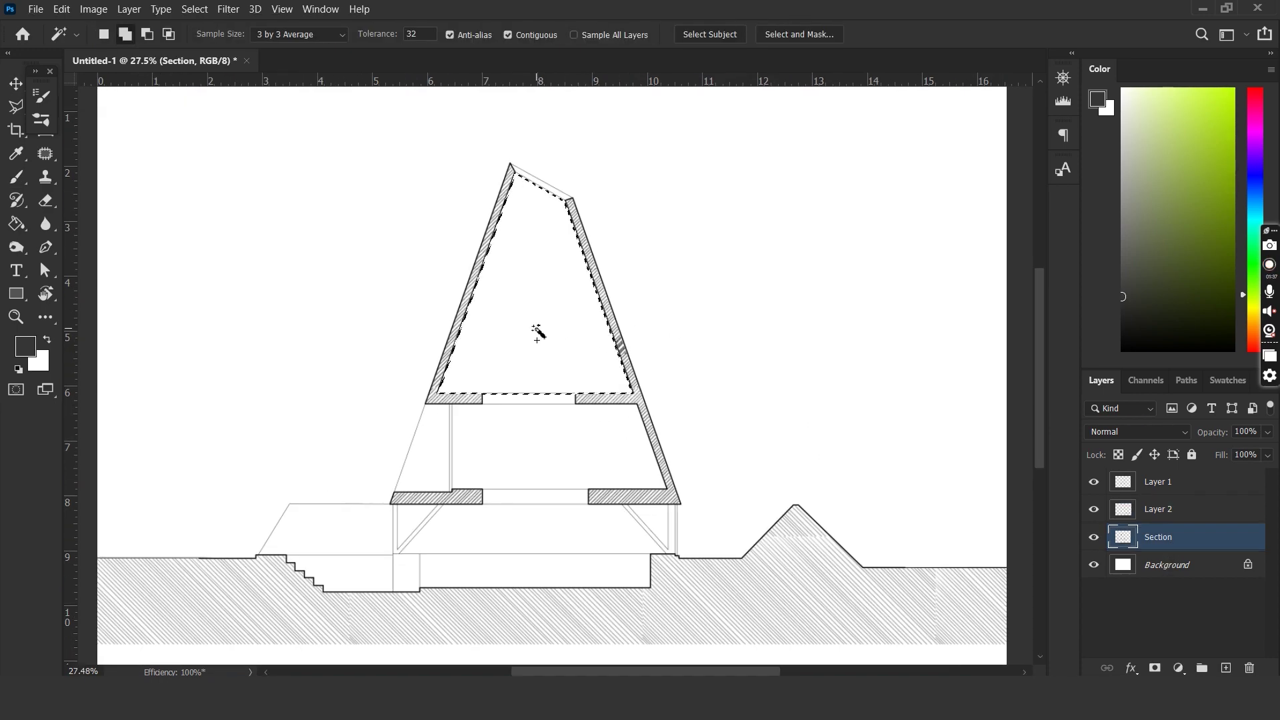
scroll(533, 340, "up", 1)
left_click(517, 402)
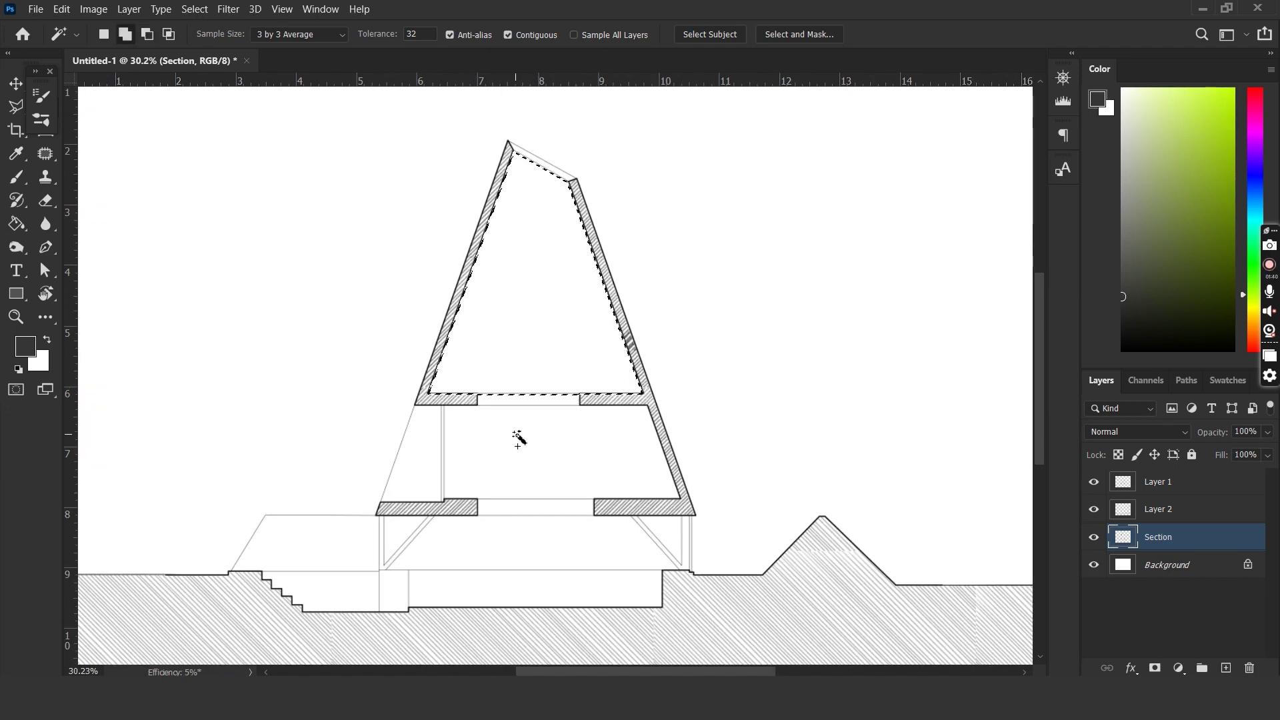
left_click(517, 435)
left_click(435, 462)
scroll(591, 310, "up", 1)
scroll(591, 310, "up", 1)
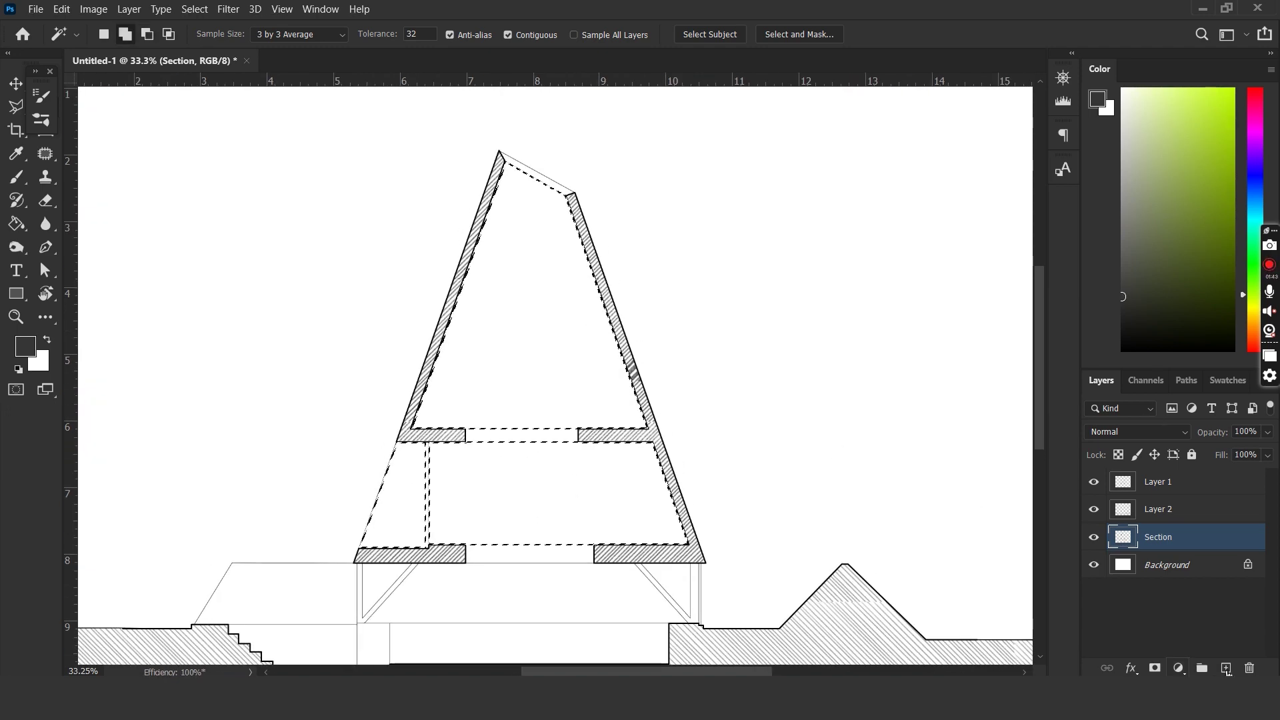
Add a new layer above Section for the interior and choose the panel-grid sketch brush, reduced to 700 px.
left_click(1226, 667)
key("b")
left_click(112, 34)
scroll(366, 300, "down", 6)
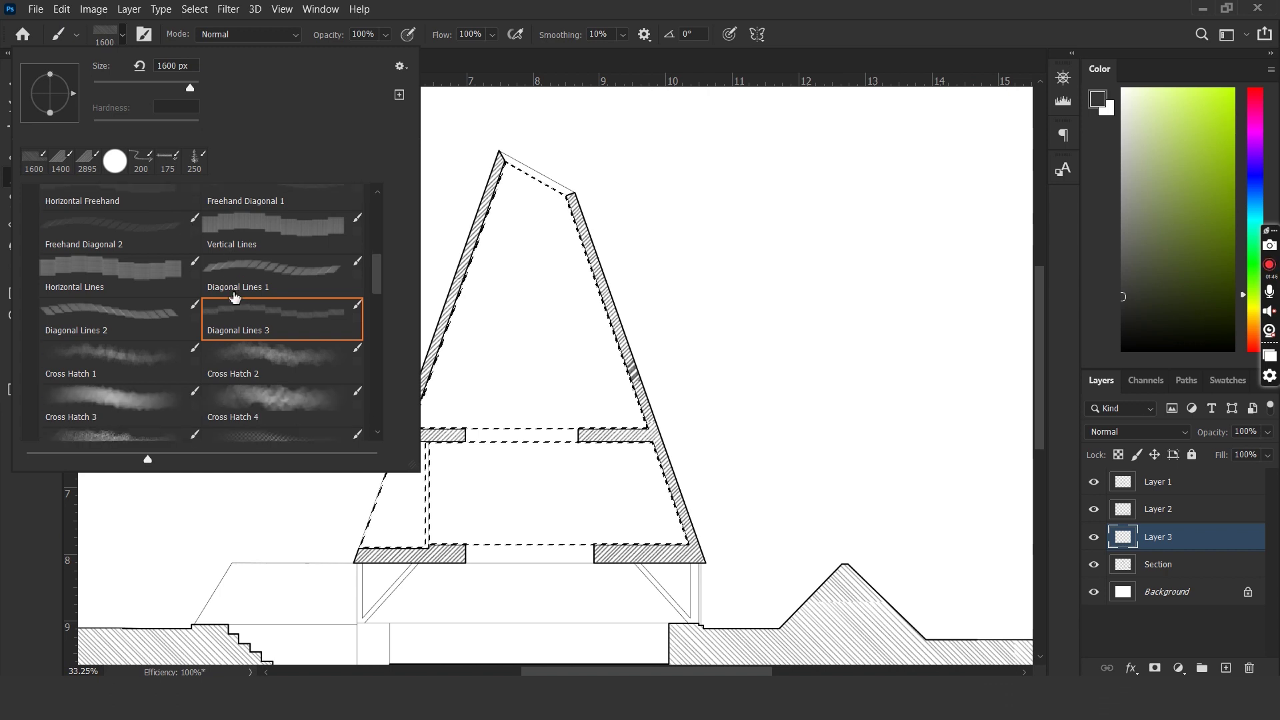
scroll(375, 322, "down", 10)
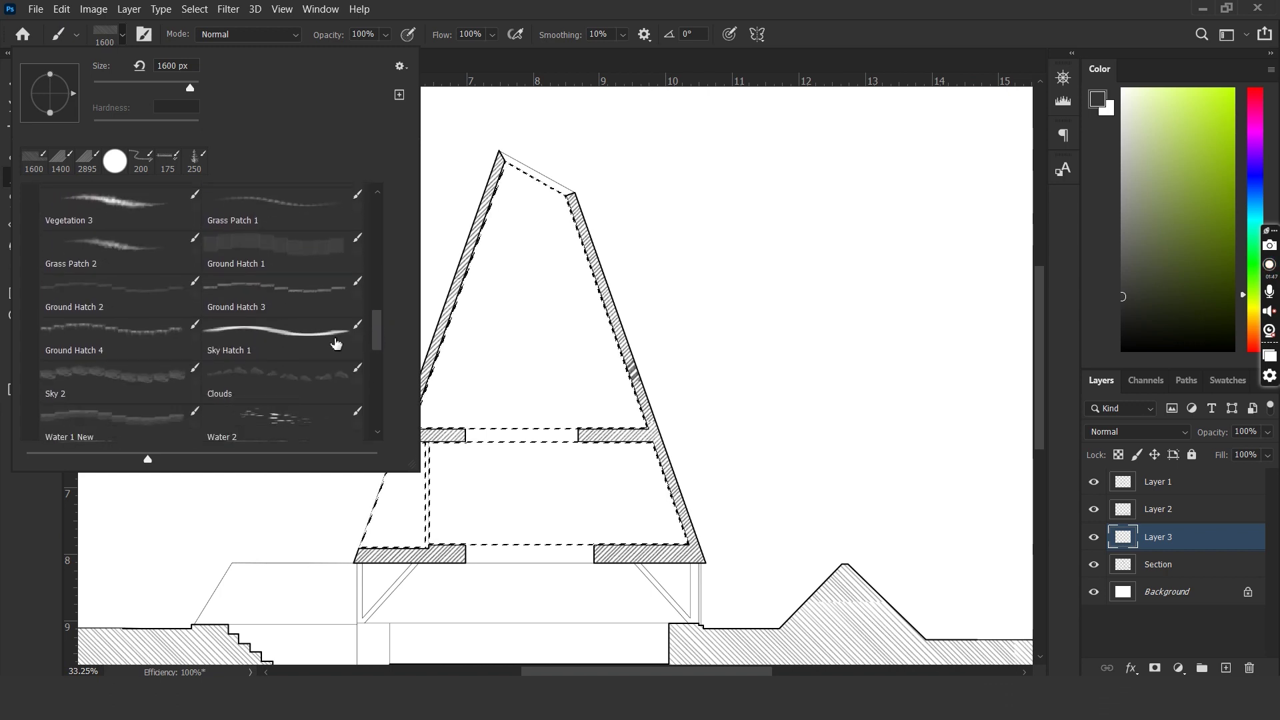
scroll(242, 381, "down", 4)
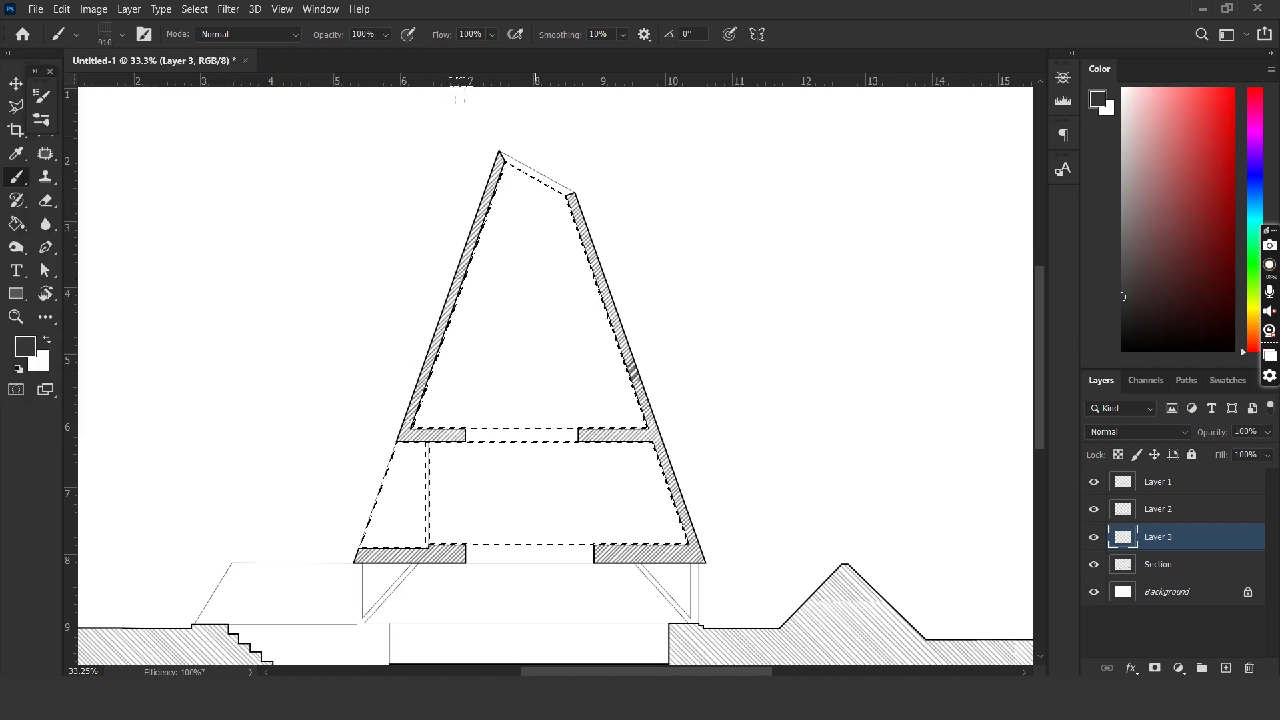
key("ctrl+minus")
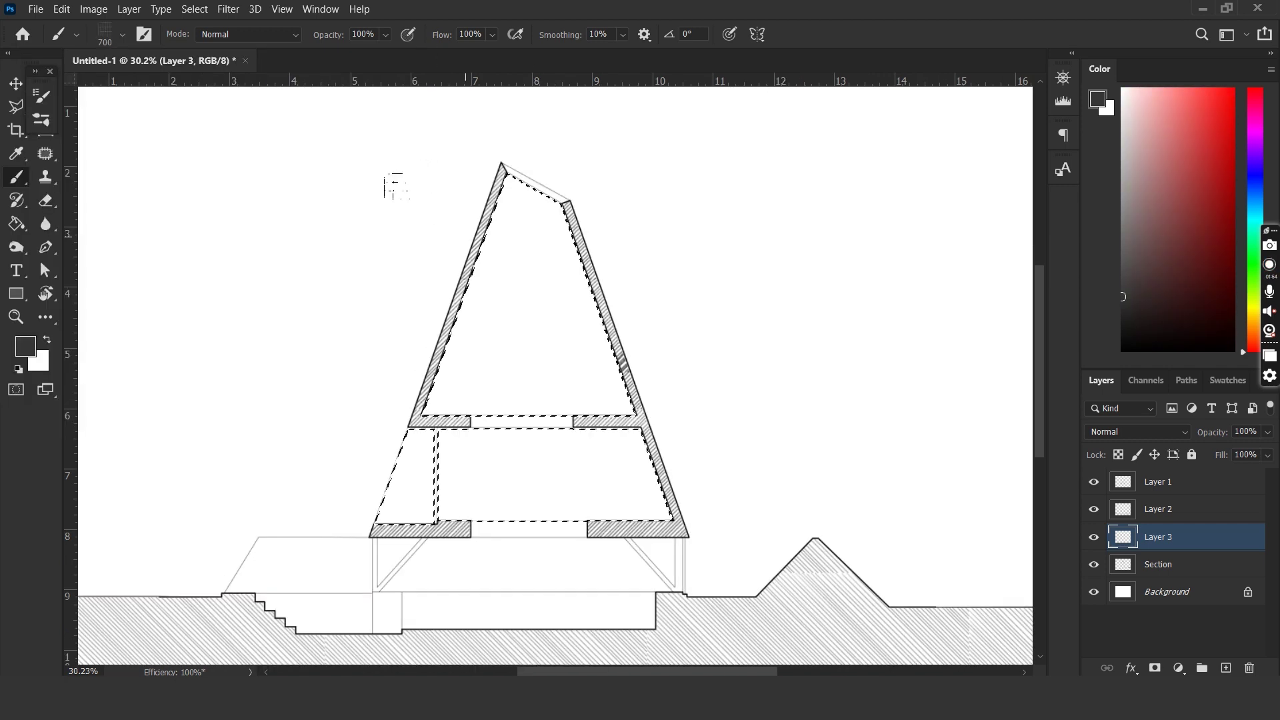
Paint the panel grid across the selected upper and lower rooms, and compare by toggling the grid layer's visibility.
left_click(527, 245)
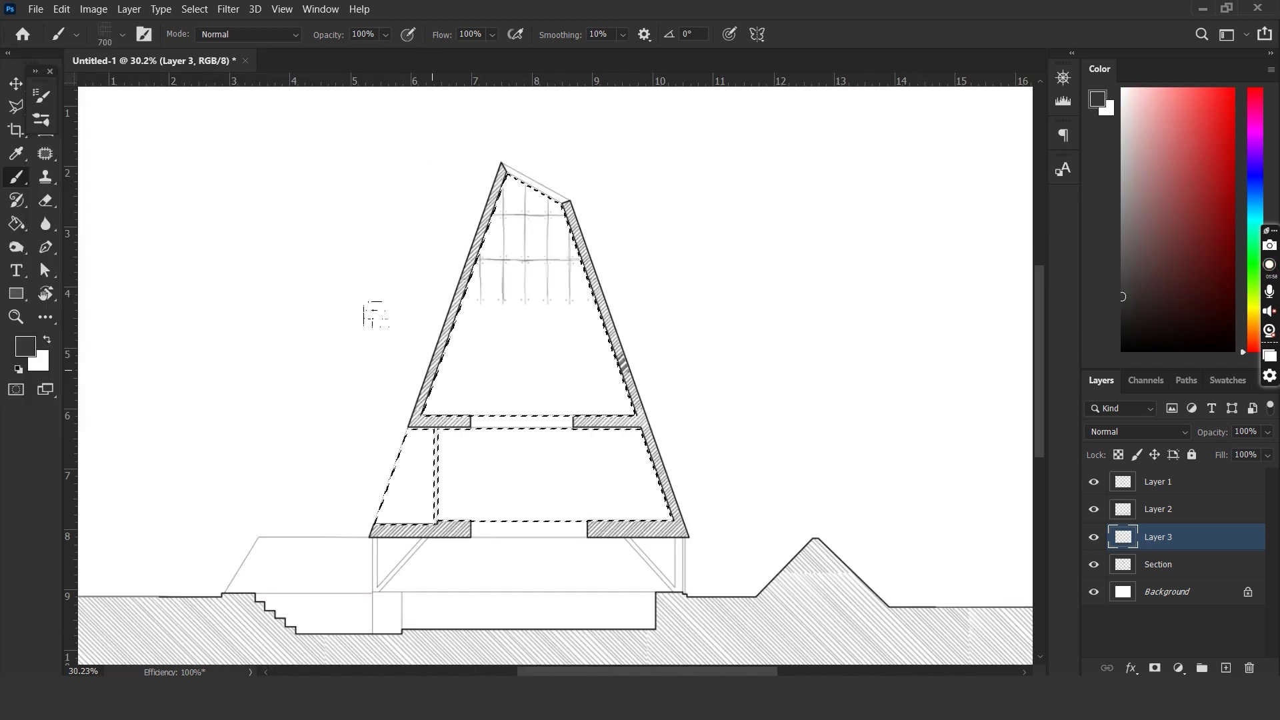
left_click(527, 354)
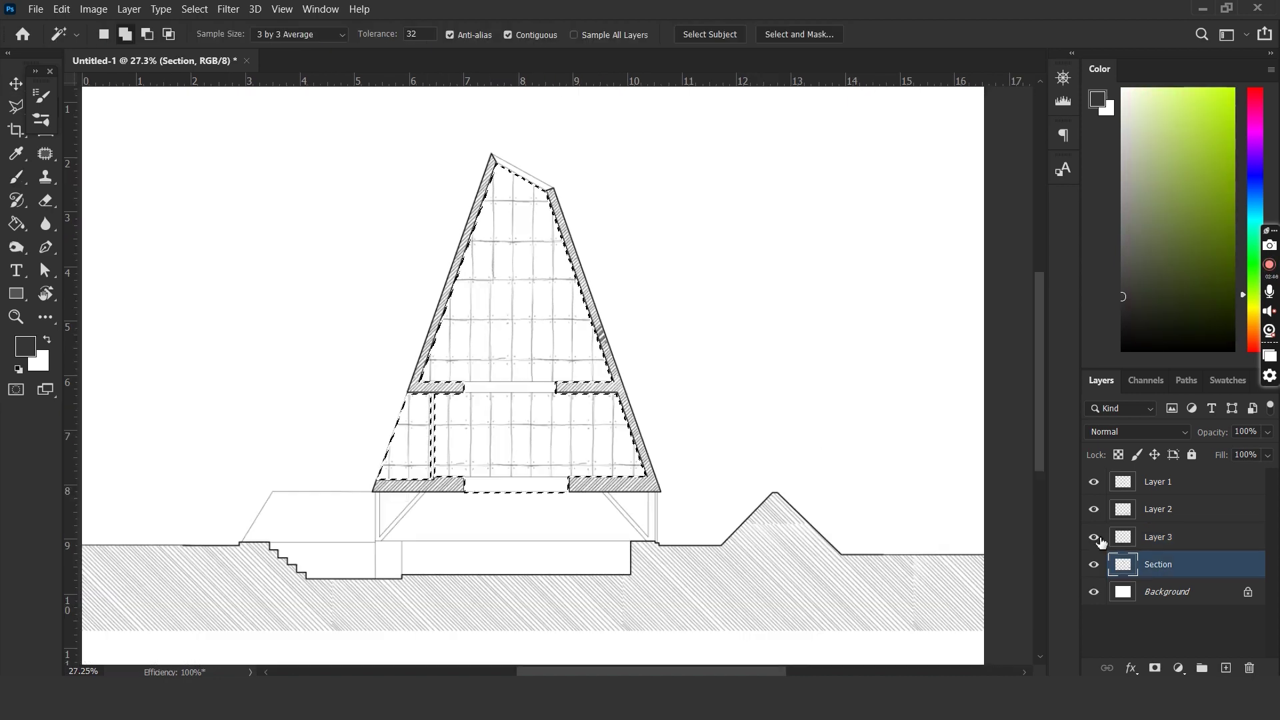
left_click(1094, 537)
left_click(1094, 537)
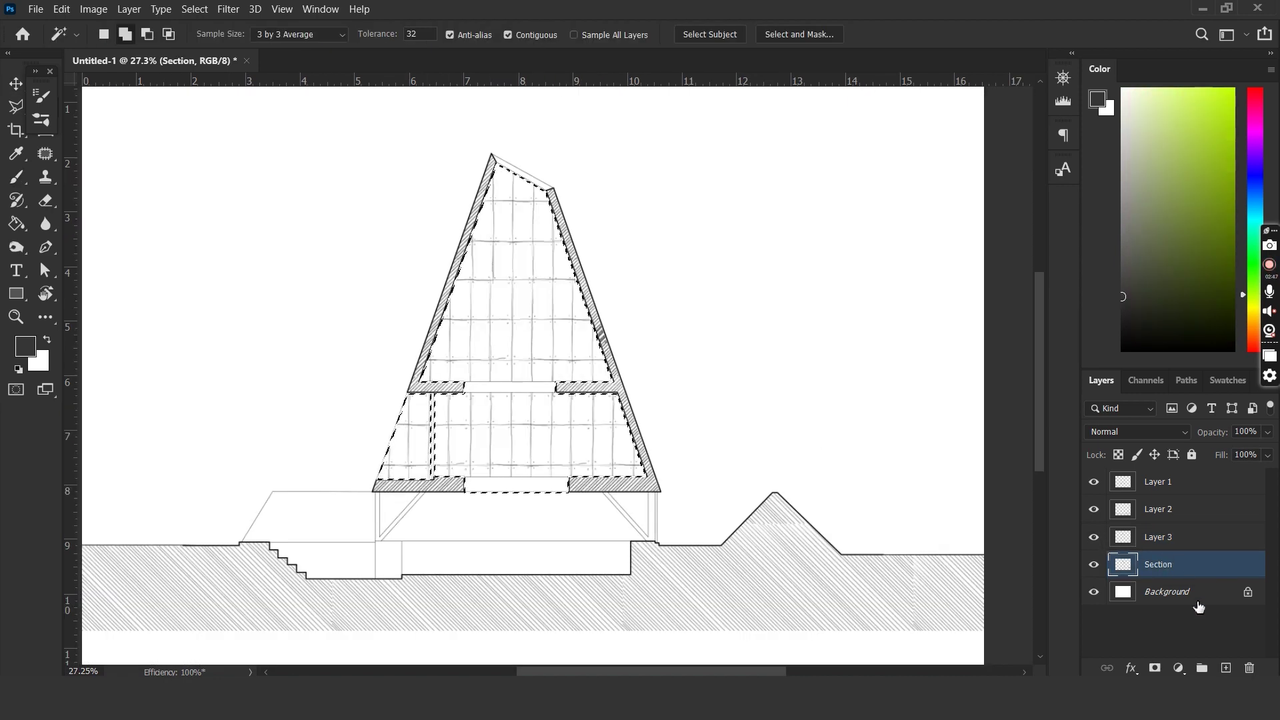
Add a new layer directly above Section for the interior shading and choose a hatching brush sized to 400 px.
left_click(1225, 668)
key("b")
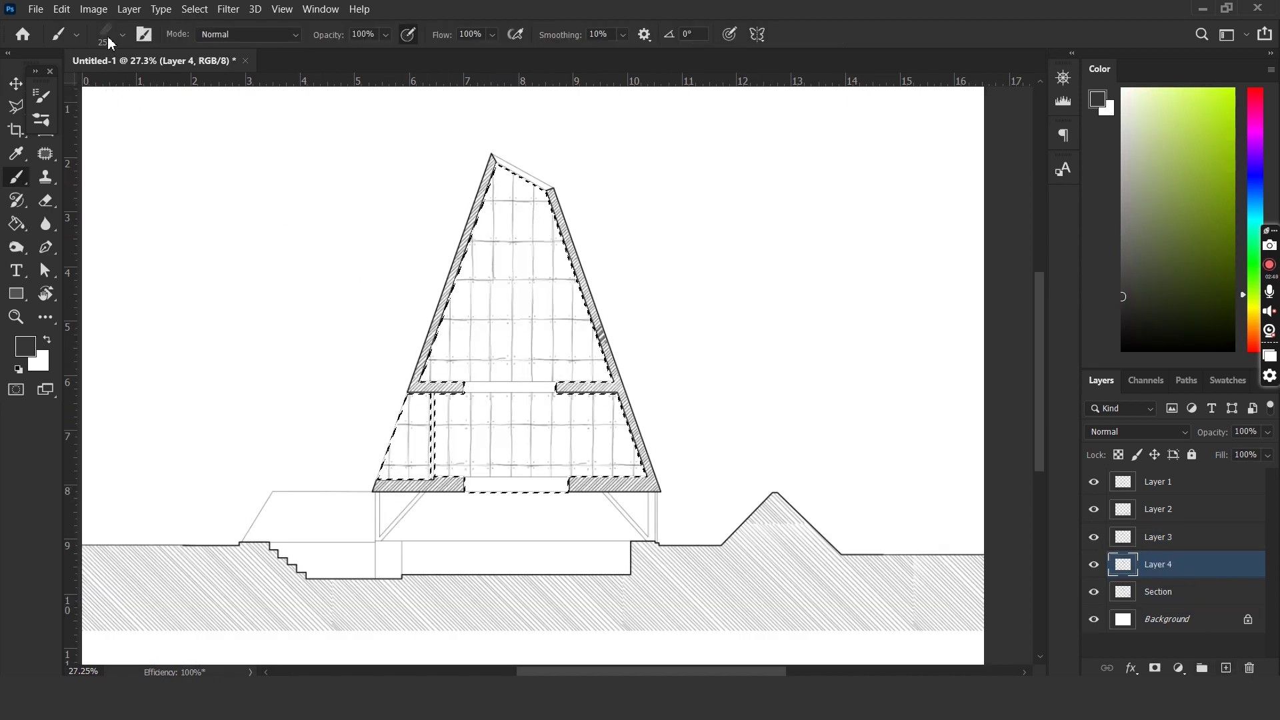
left_click(108, 41)
left_click(123, 37)
left_click(110, 42)
key("[")
Paint hatched shading along the sloped walls, across the lower room and in the side bay.
mouse_move(484, 155)
left_mouse_down()
mouse_move(420, 407)
mouse_move(484, 155)
left_mouse_up()
left_click_drag(527, 193, 613, 433)
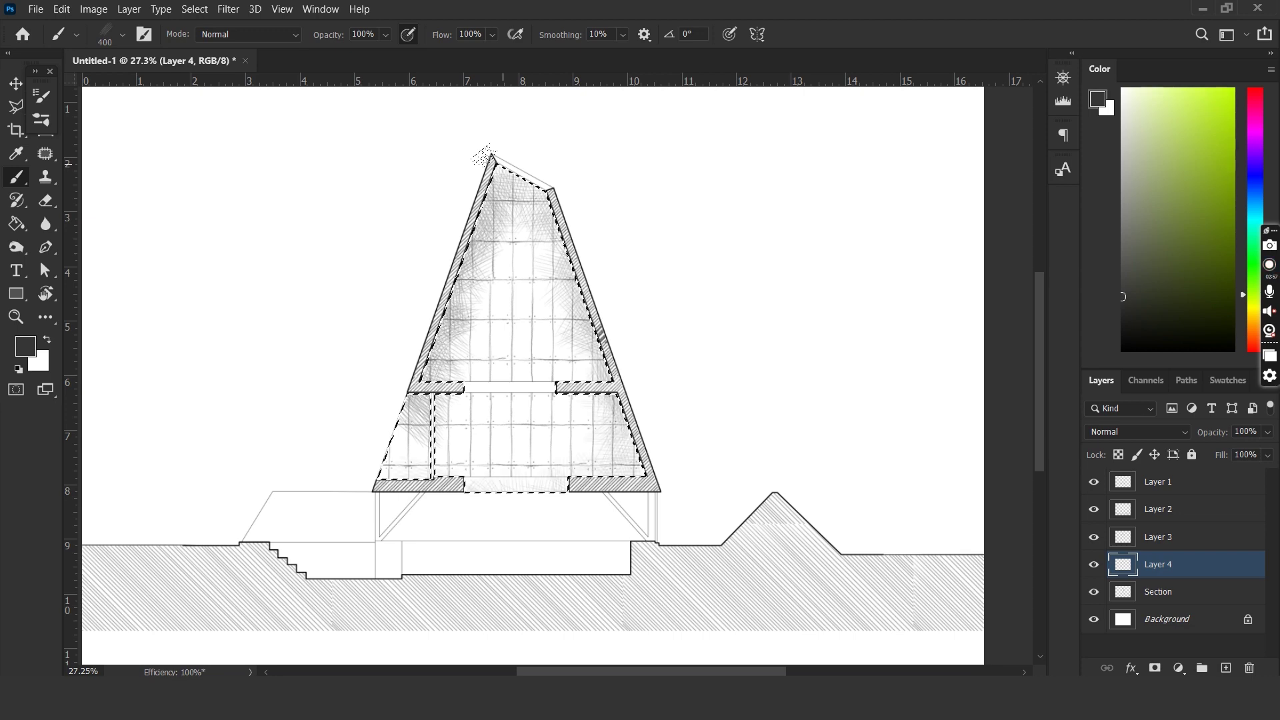
mouse_move(446, 400)
left_mouse_down()
mouse_move(407, 460)
mouse_move(493, 227)
mouse_move(487, 313)
mouse_move(553, 467)
mouse_move(547, 220)
mouse_move(563, 400)
left_mouse_up()
mouse_move(470, 166)
left_mouse_down()
mouse_move(467, 307)
mouse_move(417, 466)
left_mouse_up()
mouse_move(500, 477)
left_mouse_down()
mouse_move(617, 467)
mouse_move(573, 290)
left_mouse_up()
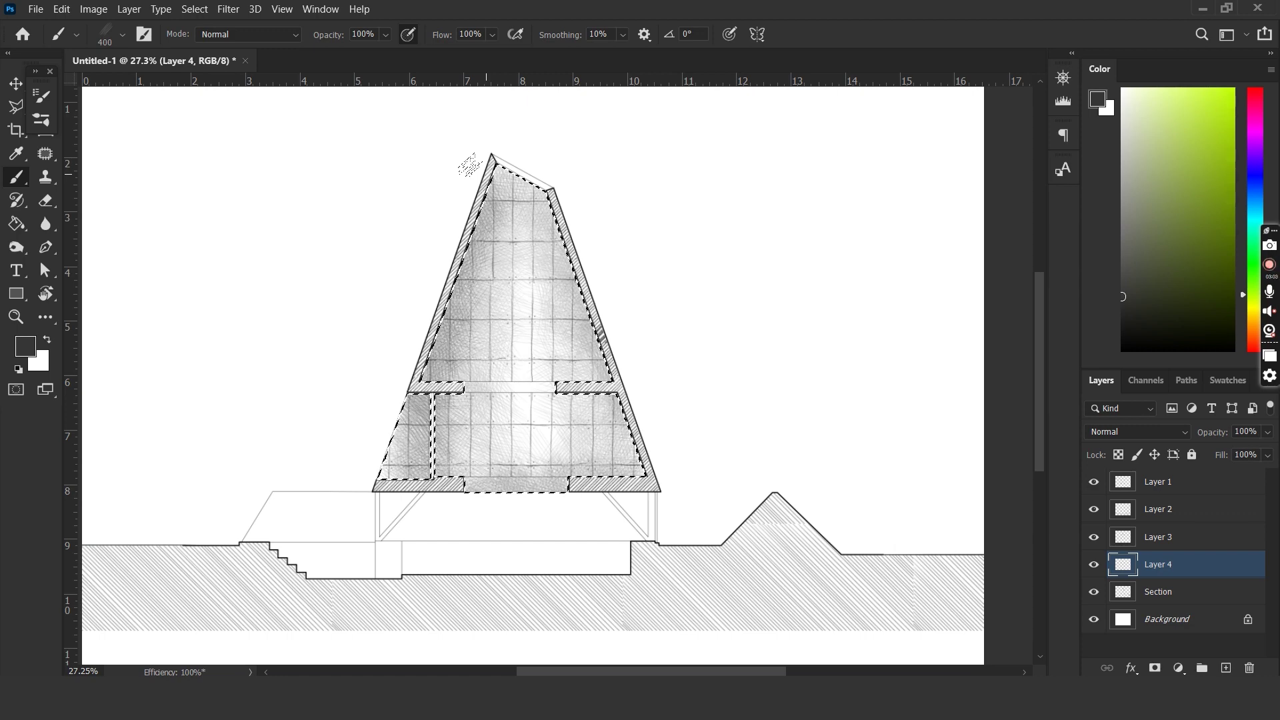
Build up more hatching over both rooms, extending the tone from the walls towards the middle.
mouse_move(620, 460)
left_mouse_down()
mouse_move(554, 213)
mouse_move(534, 207)
left_mouse_up()
left_click_drag(466, 306, 413, 467)
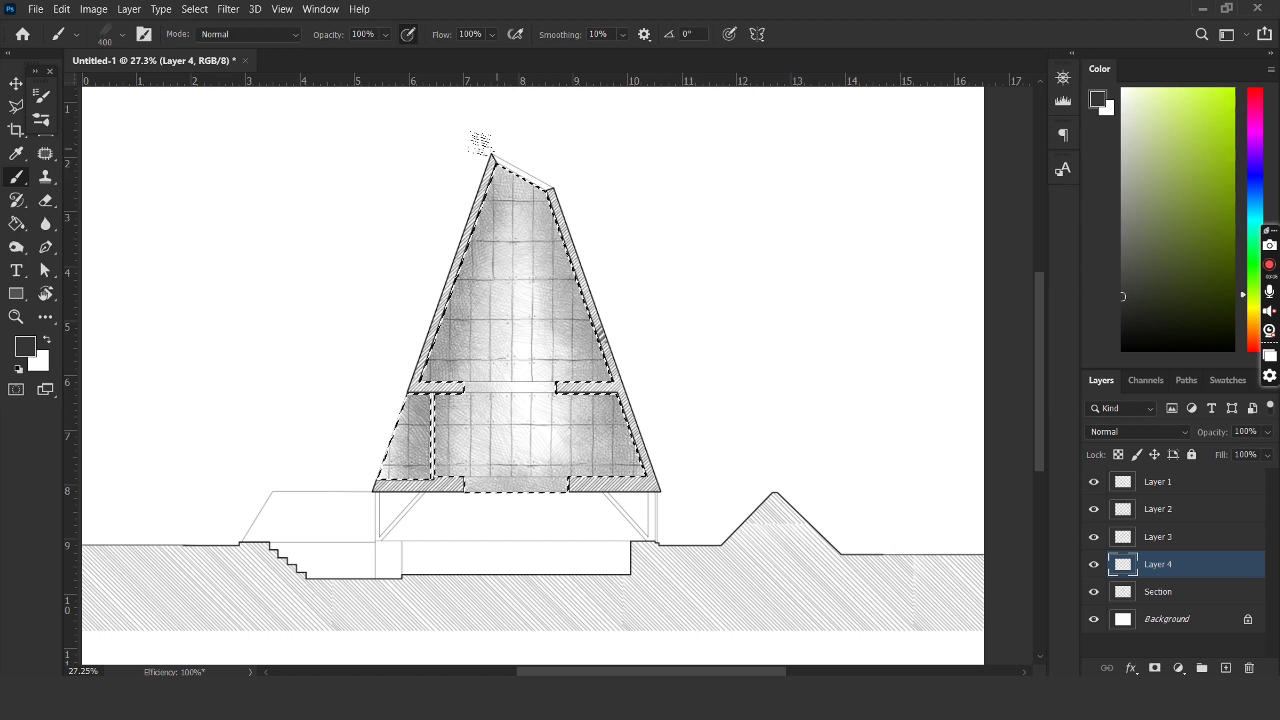
mouse_move(500, 180)
left_mouse_down()
mouse_move(467, 420)
mouse_move(533, 220)
left_mouse_up()
mouse_move(563, 294)
left_mouse_down()
mouse_move(630, 460)
mouse_move(567, 240)
left_mouse_up()
mouse_move(493, 227)
left_mouse_down()
mouse_move(427, 453)
mouse_move(533, 460)
left_mouse_up()
left_click_drag(547, 220, 570, 433)
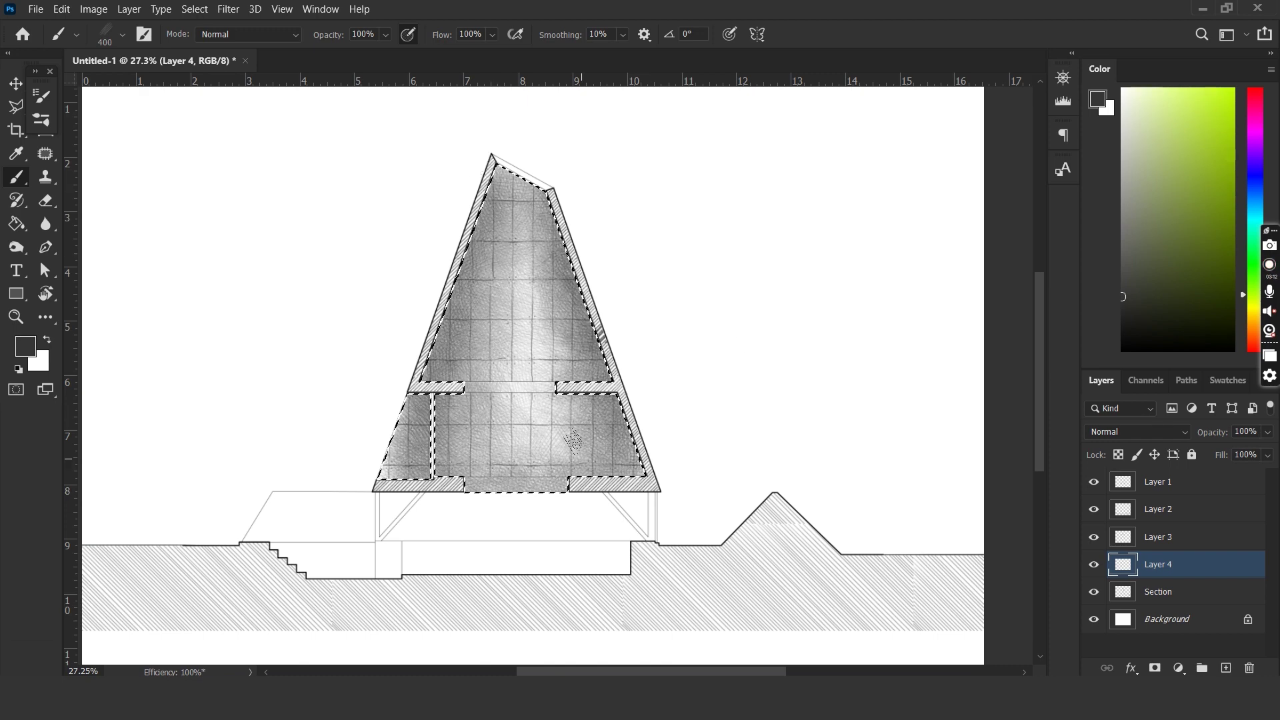
Pick a darker grey, reduce the brush to 300 px and deepen the shading along the inner wall edges.
left_click(1122, 315)
key("[")
left_click_drag(471, 220, 430, 370)
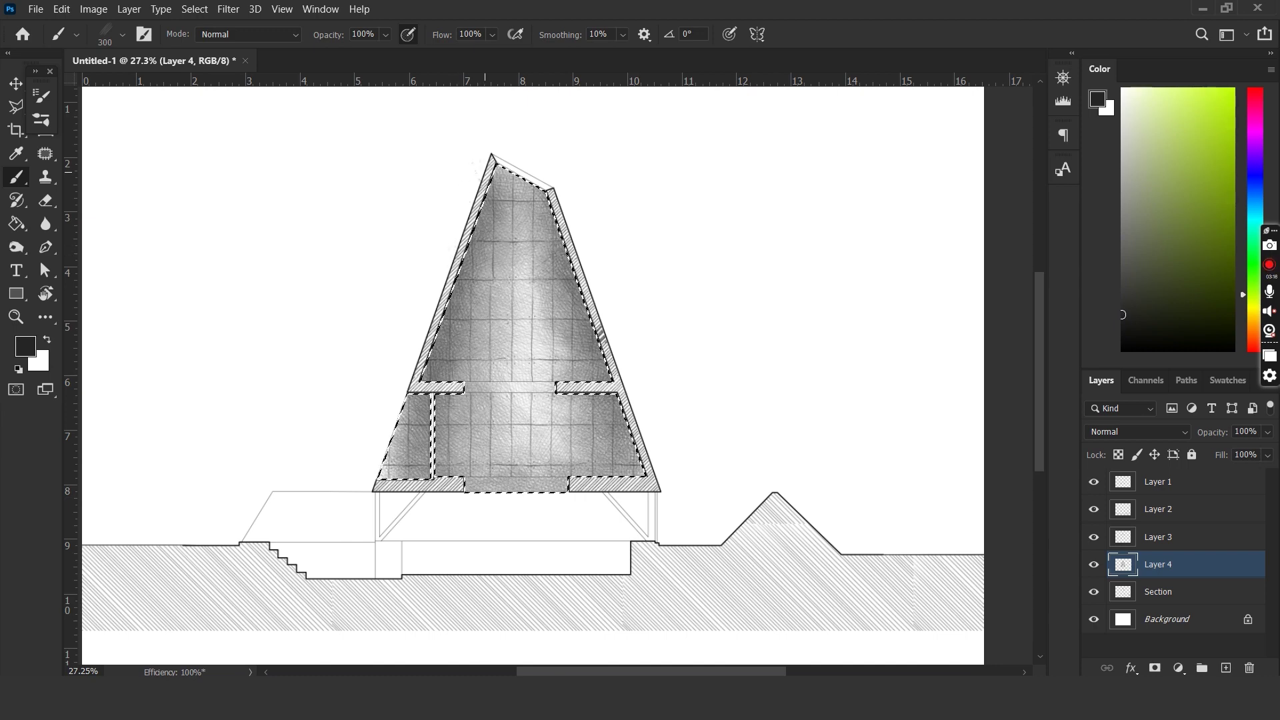
mouse_move(490, 193)
left_mouse_down()
mouse_move(420, 410)
mouse_move(437, 467)
mouse_move(400, 474)
mouse_move(640, 470)
mouse_move(580, 287)
mouse_move(566, 293)
left_mouse_up()
left_click_drag(613, 397, 553, 206)
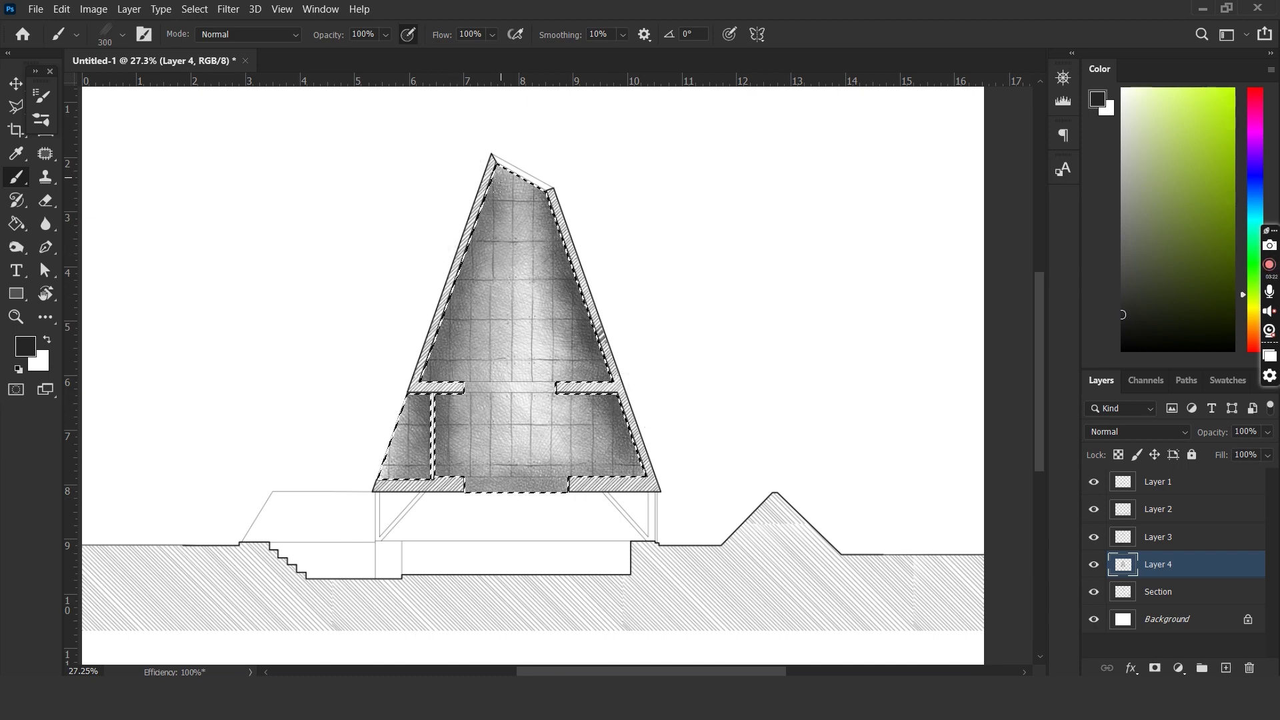
mouse_move(446, 361)
left_mouse_down()
mouse_move(500, 194)
mouse_move(477, 363)
left_mouse_up()
Pick a near-black colour, reduce the brush to 200 px and darken the room edges beside the walls.
left_click_drag(1122, 319, 1099, 334)
left_click(1122, 332)
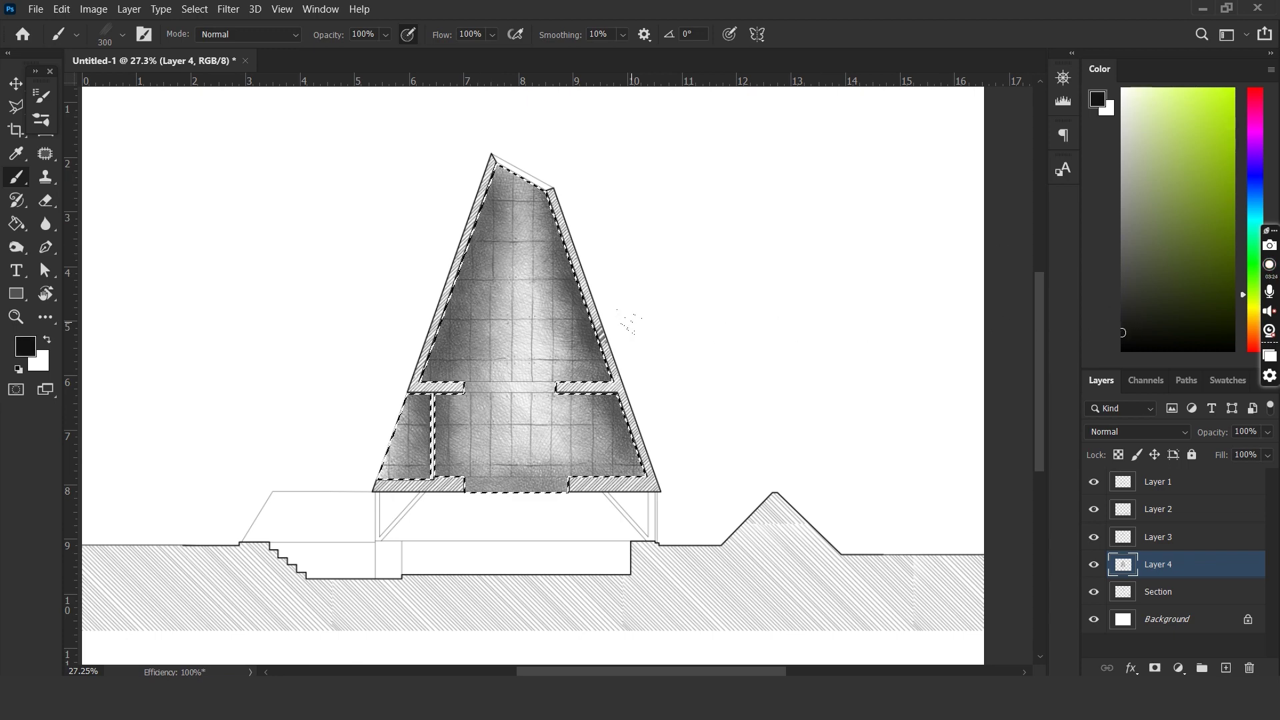
key("bracketleft")
mouse_move(501, 211)
left_mouse_down()
mouse_move(420, 393)
mouse_move(434, 460)
mouse_move(440, 414)
left_mouse_up()
mouse_move(553, 212)
left_mouse_down()
mouse_move(644, 499)
mouse_move(612, 493)
mouse_move(561, 227)
mouse_move(499, 241)
mouse_move(437, 398)
left_mouse_up()
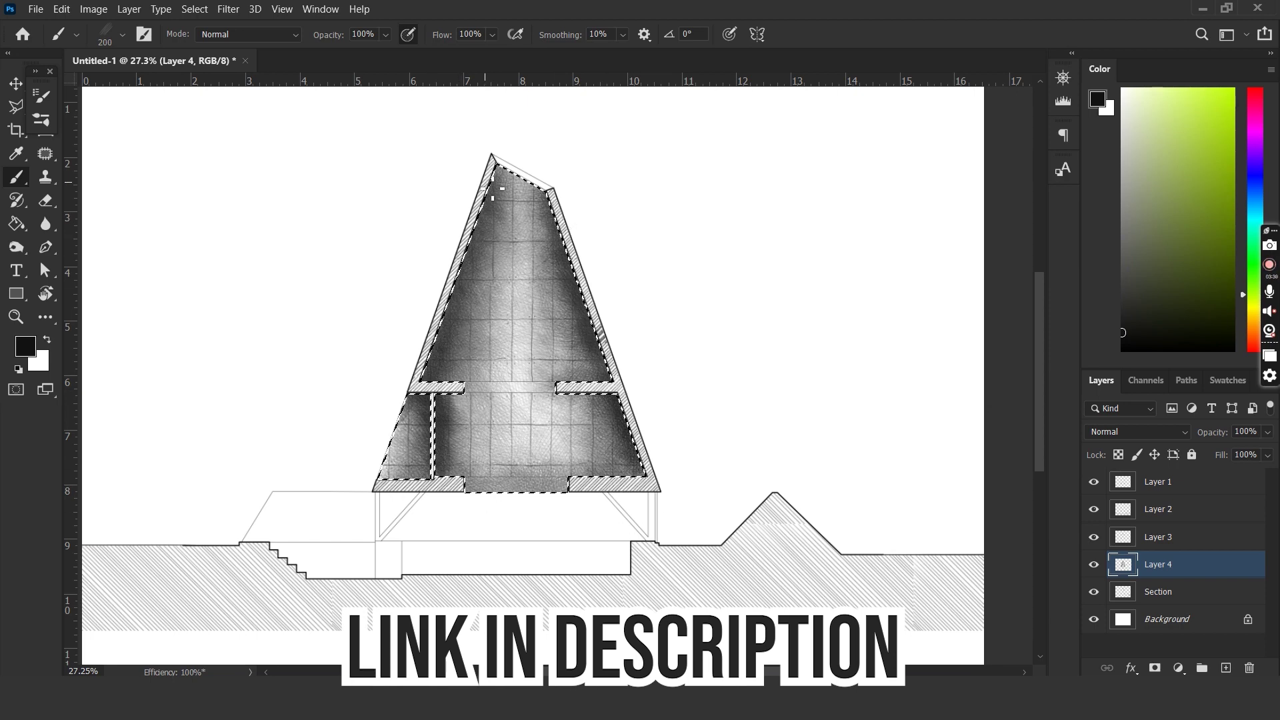
left_click_drag(537, 163, 457, 360)
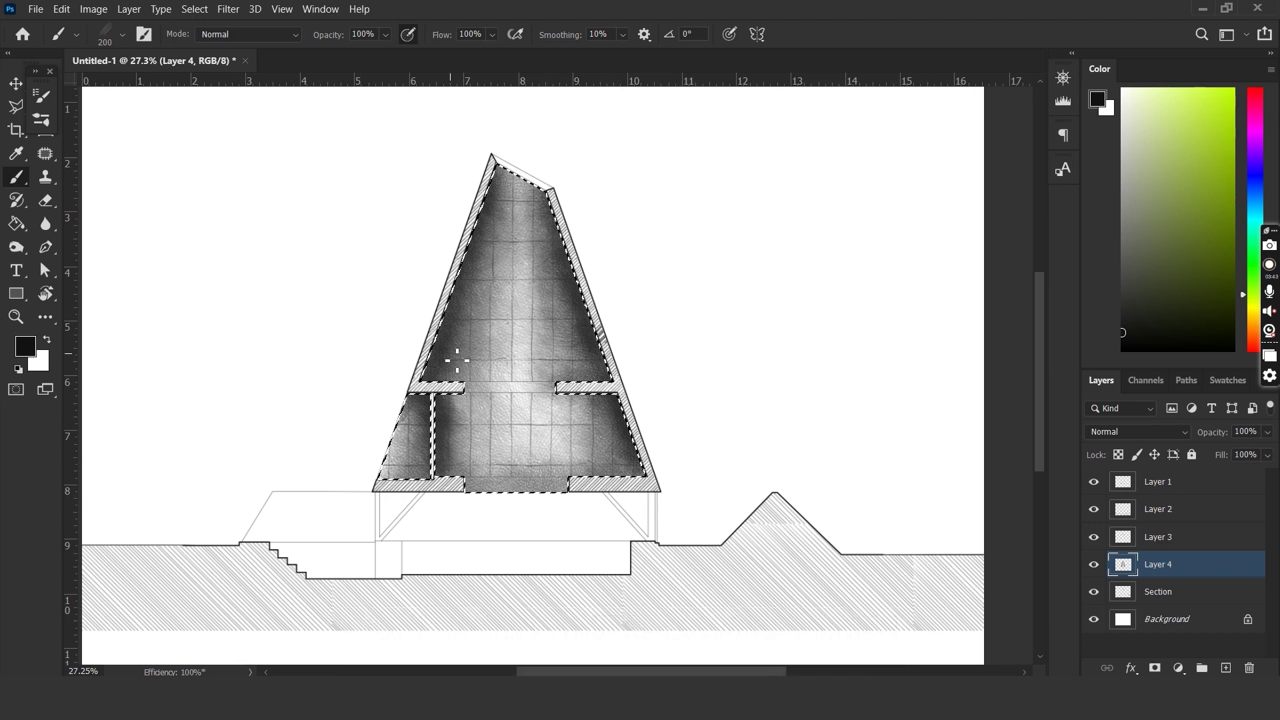
Add further dark strokes near the walls and floor slabs in both rooms and clear the selection.
left_click_drag(576, 417, 577, 457)
left_click_drag(550, 270, 549, 320)
left_click_drag(570, 366, 600, 390)
left_click_drag(442, 323, 442, 374)
key("ctrl+d")
key("v")
Add a new layer above the shading and outline a thin slanted light-ray strip below the roof opening with the Polygonal Lasso.
scroll(547, 210, "up", 1)
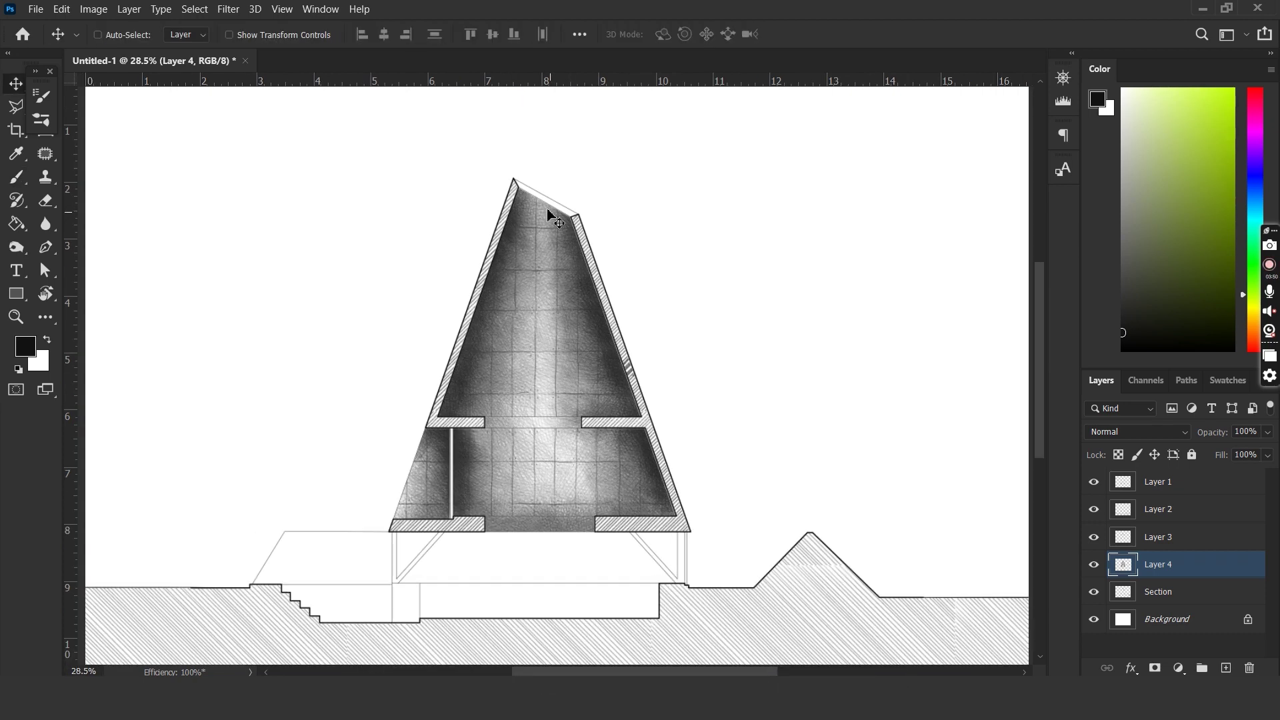
left_click(1229, 669)
scroll(462, 189, "up", 4)
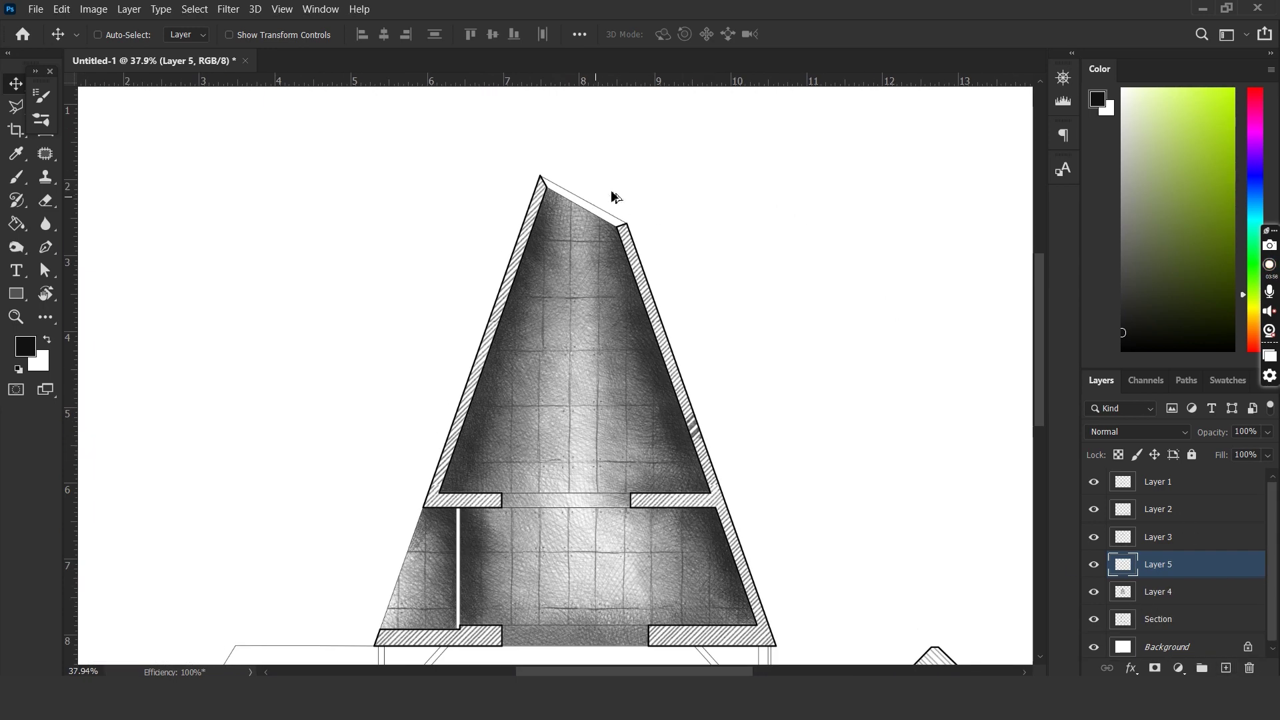
key("l")
scroll(509, 235, "up", 1)
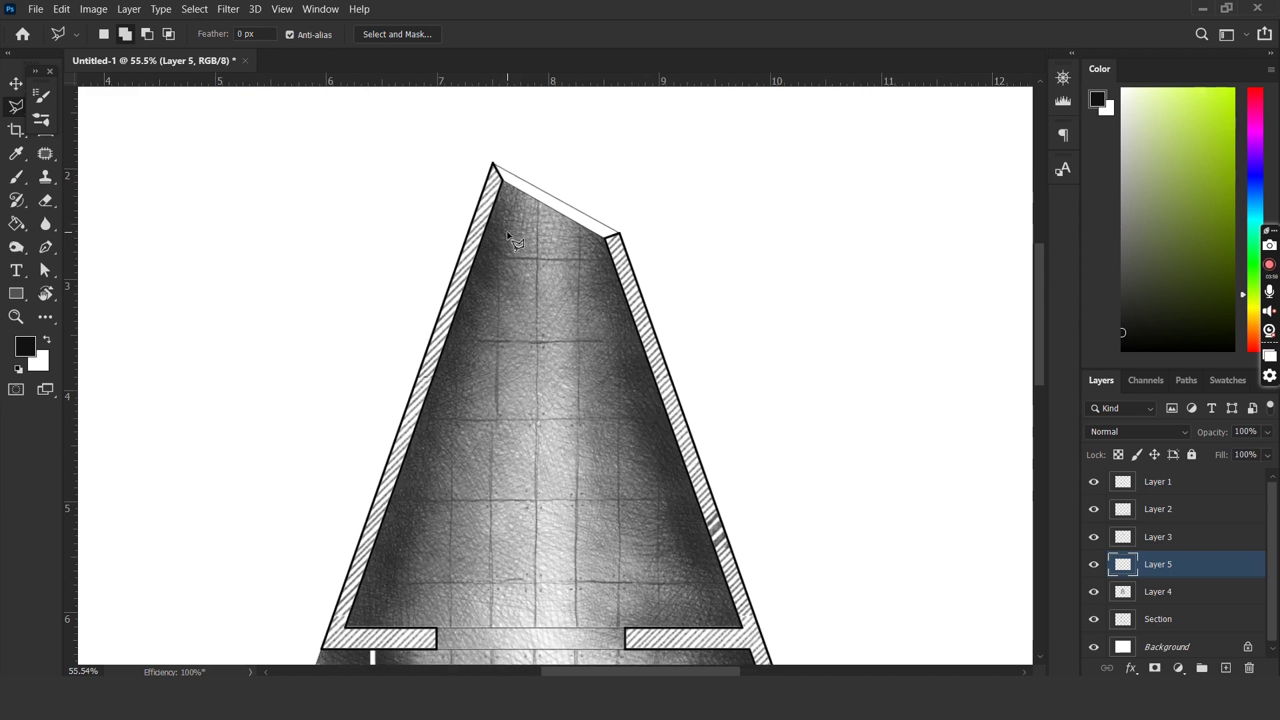
left_click(520, 186)
left_click(453, 420)
double_click(532, 193)
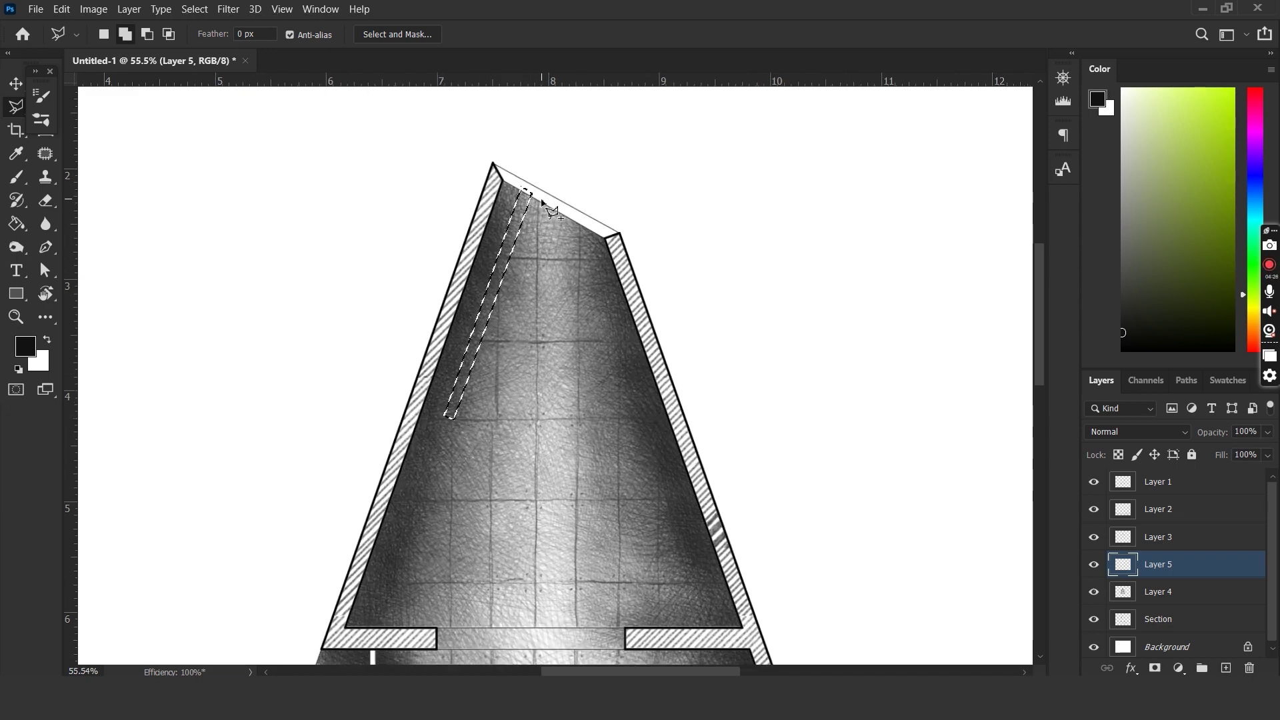
Add three more parallel slanted strips to the selection, spaced along the roof opening, with the Polygonal Lasso.
left_click(543, 199)
left_click(469, 420)
left_click(480, 424)
double_click(554, 206)
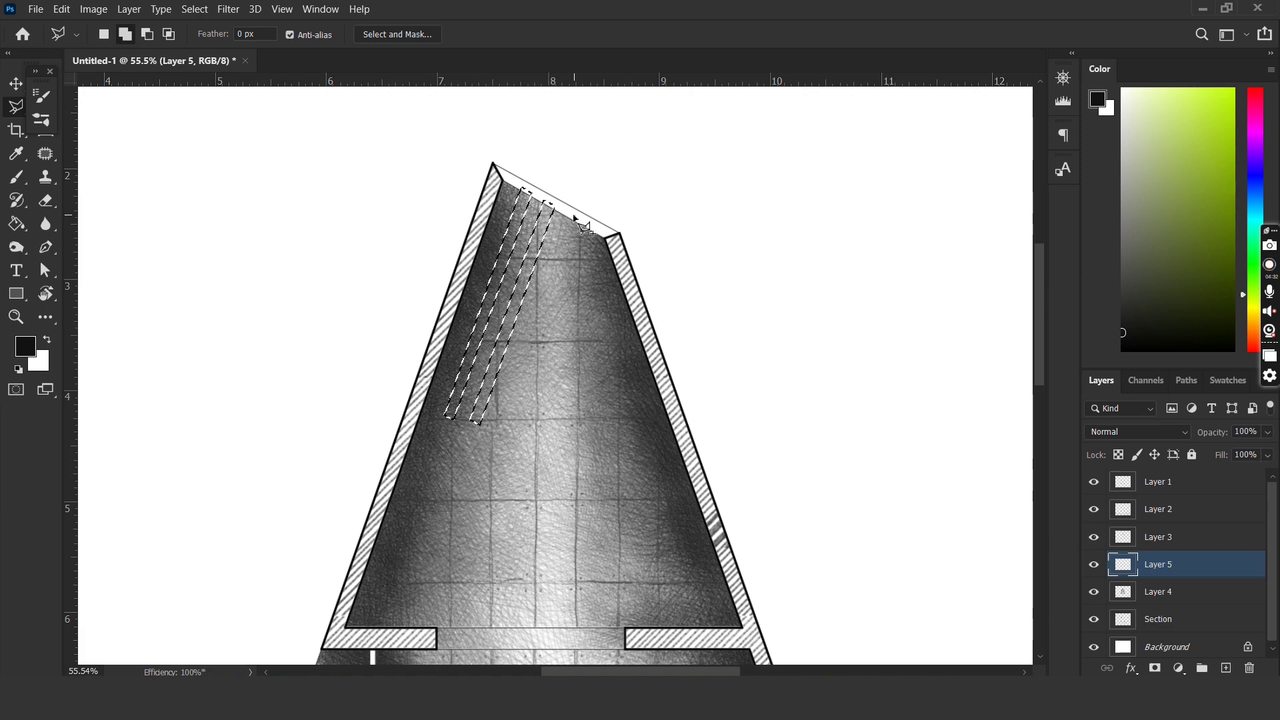
left_click(565, 215)
left_click(495, 429)
left_click(505, 432)
double_click(575, 217)
left_click(587, 227)
left_click(520, 438)
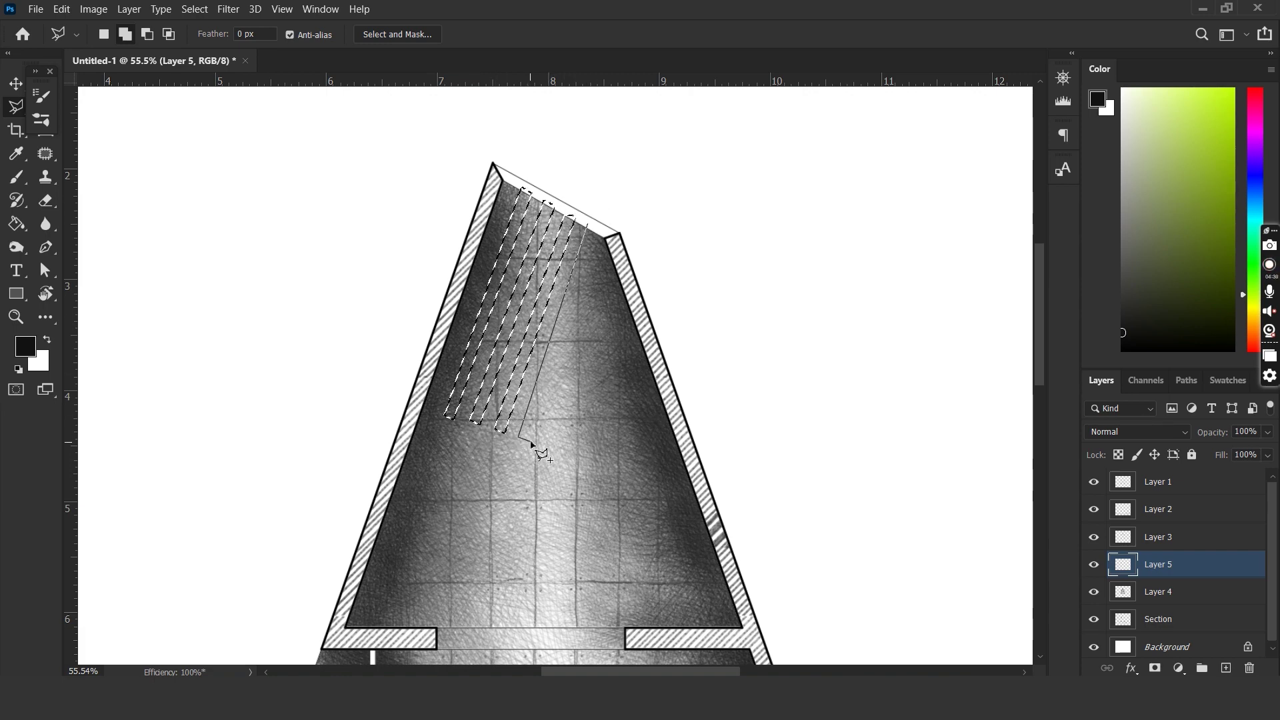
left_click(531, 441)
double_click(598, 230)
Lighten the ray strips on Layer 4 with a 200 px Eraser at 56% opacity, clear the selection and soften the upper room's centre.
scroll(572, 302, "down", 1)
scroll(536, 317, "down", 5)
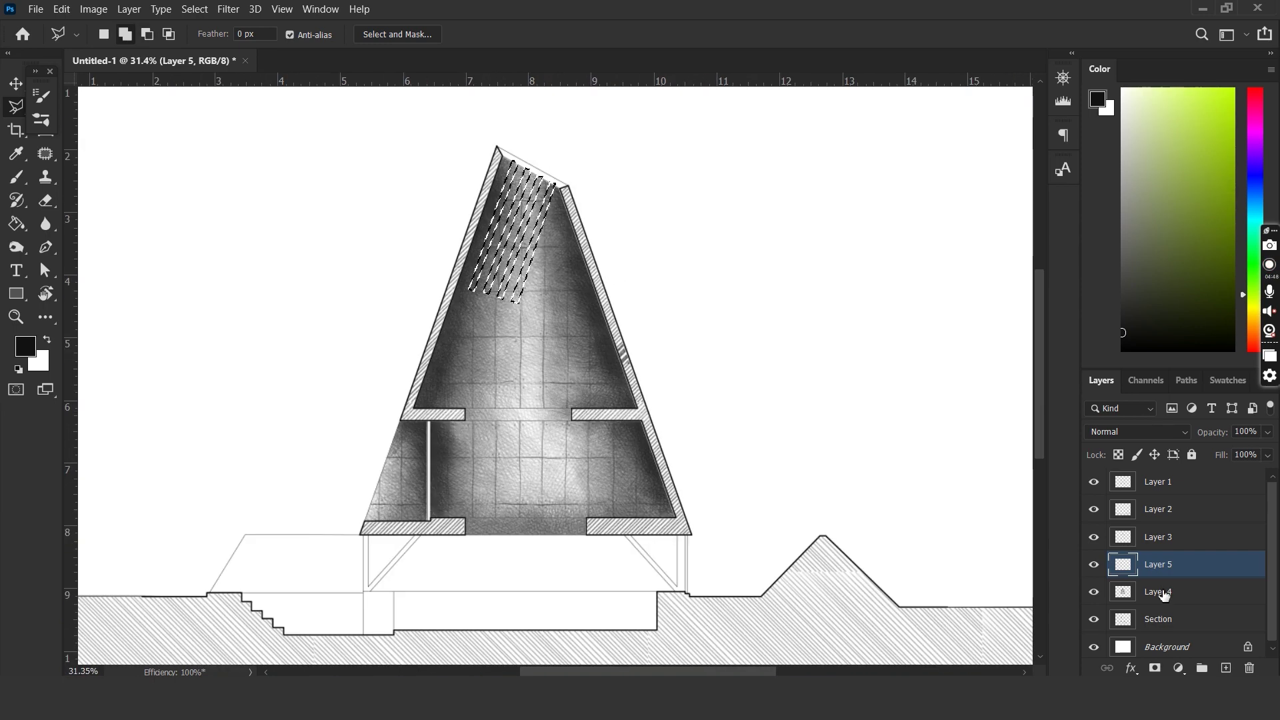
key("alt+bracketleft")
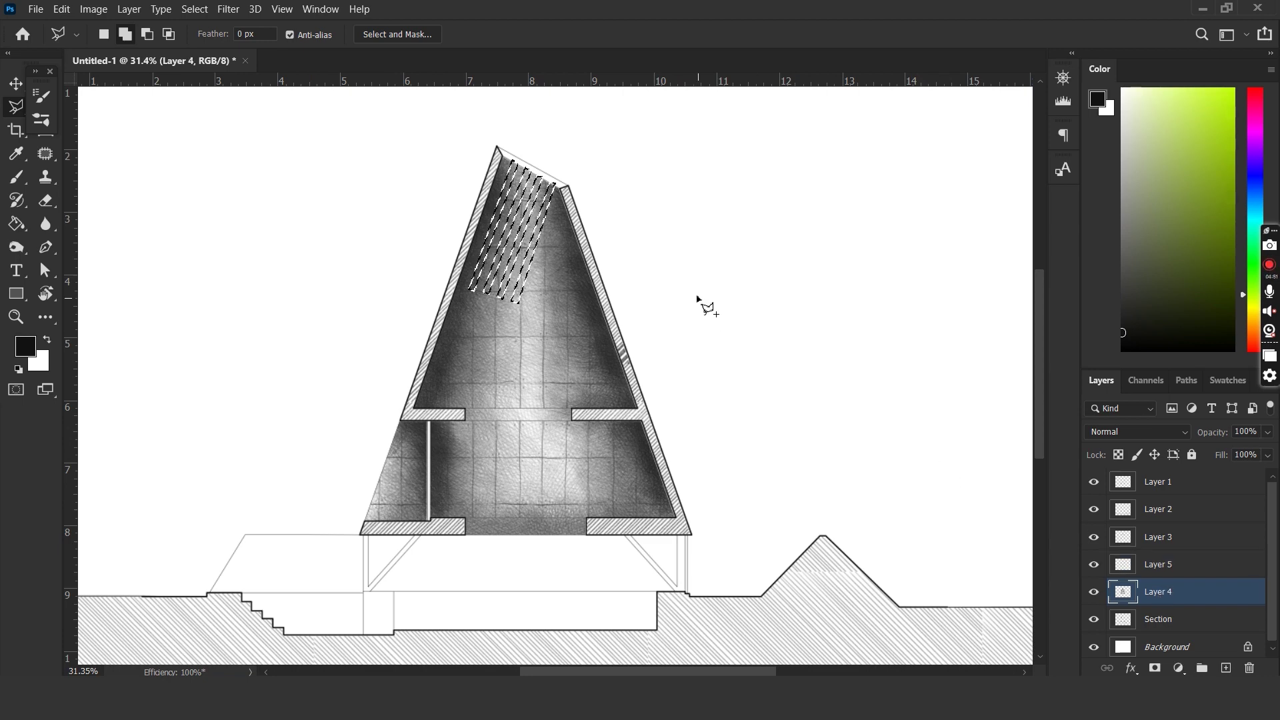
scroll(694, 285, "up", 1)
key("e")
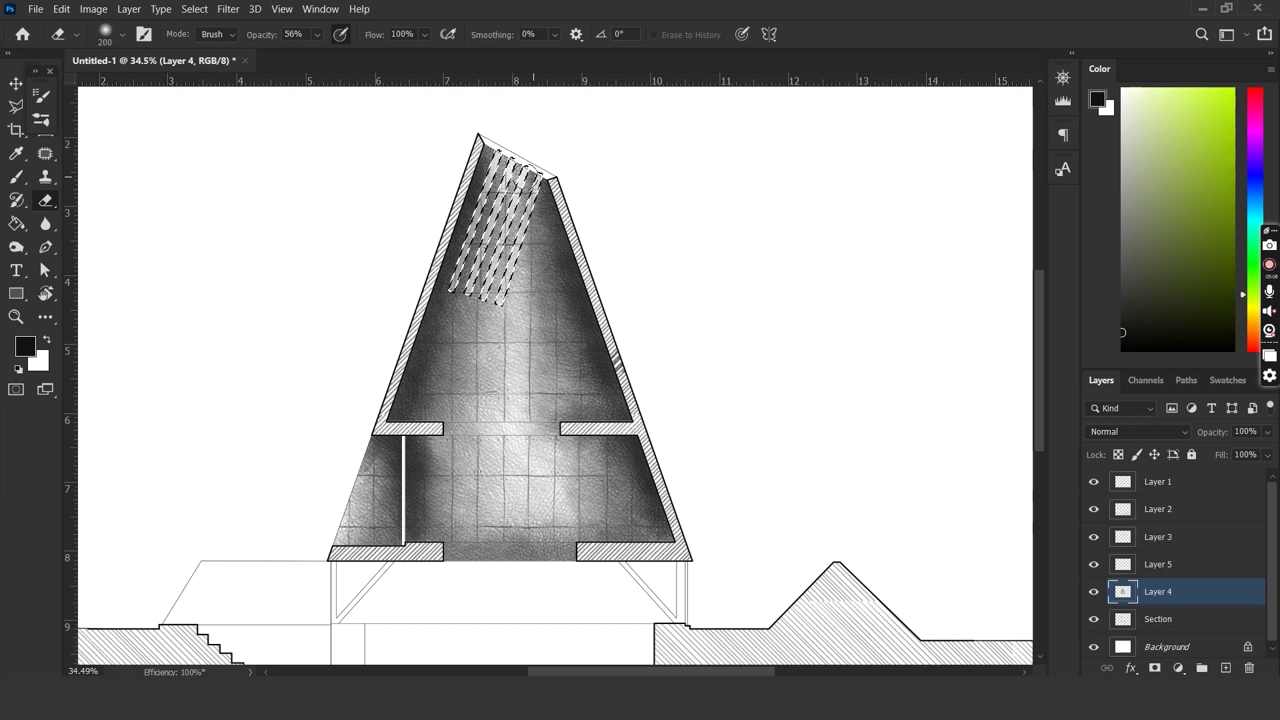
key("ctrl+d")
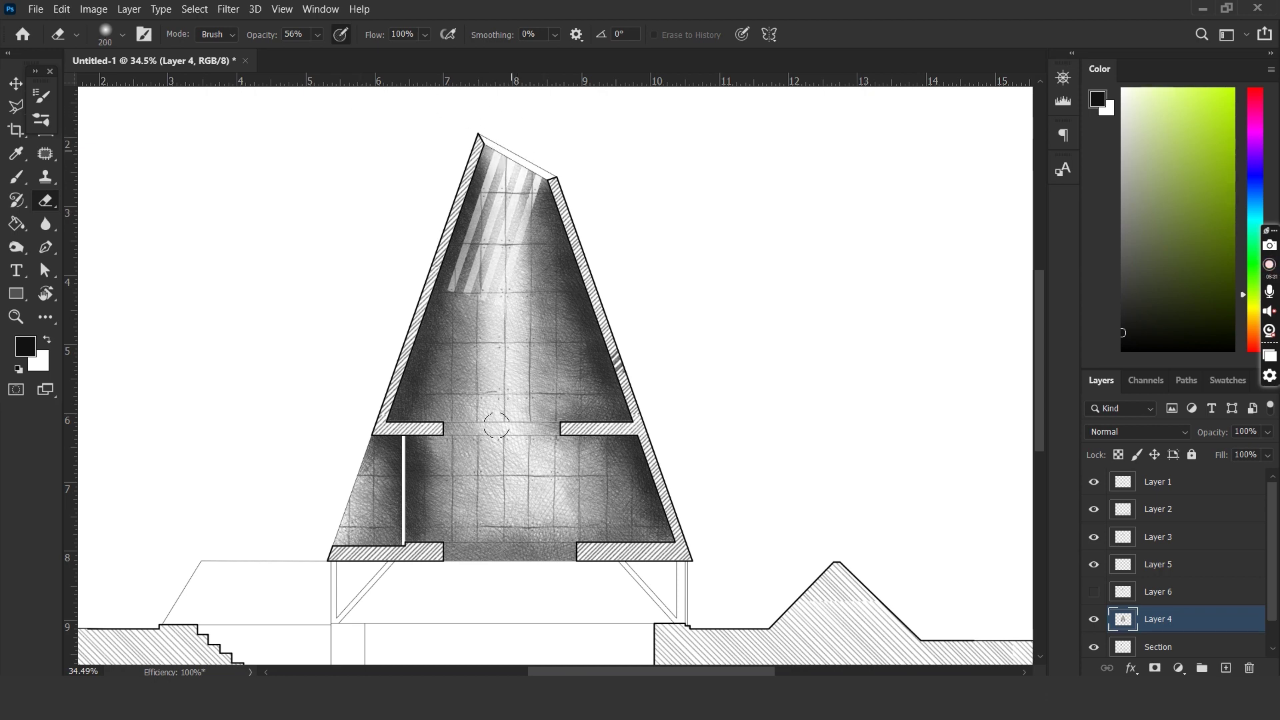
left_click_drag(519, 432, 514, 197)
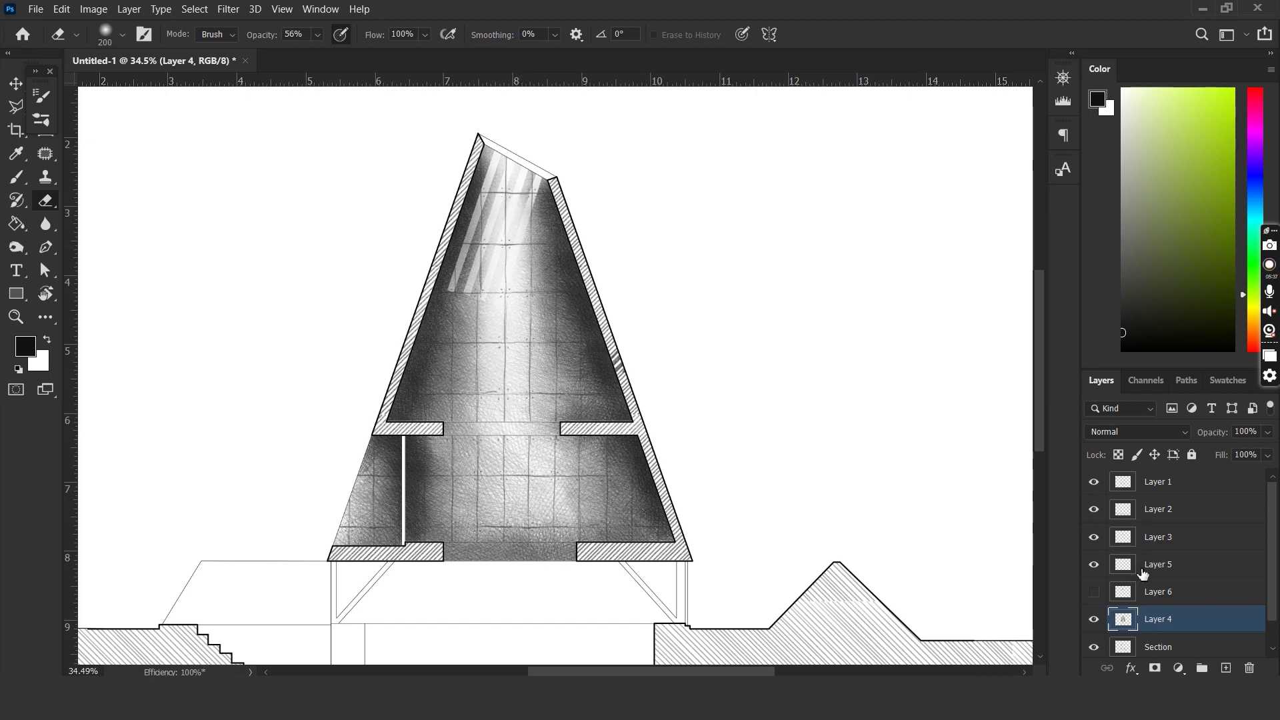
left_click(1141, 570)
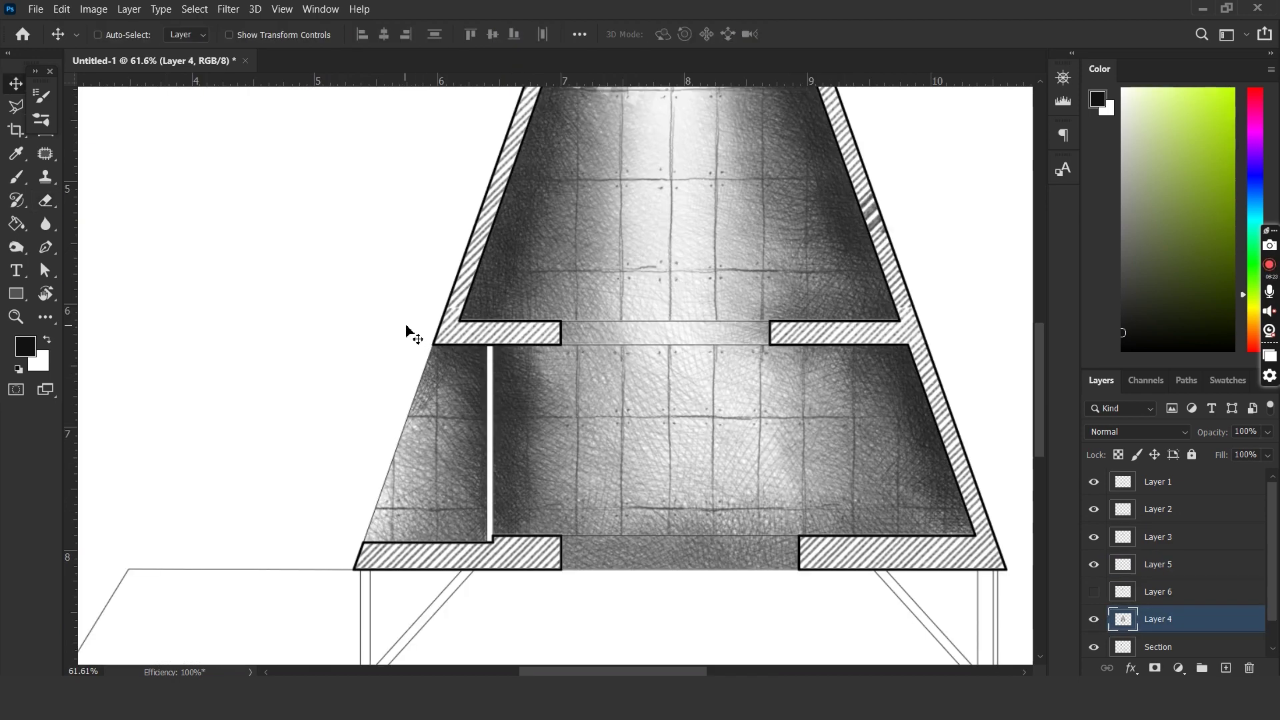
Select the side bay below a slanted light line with the Polygonal Lasso.
key("l")
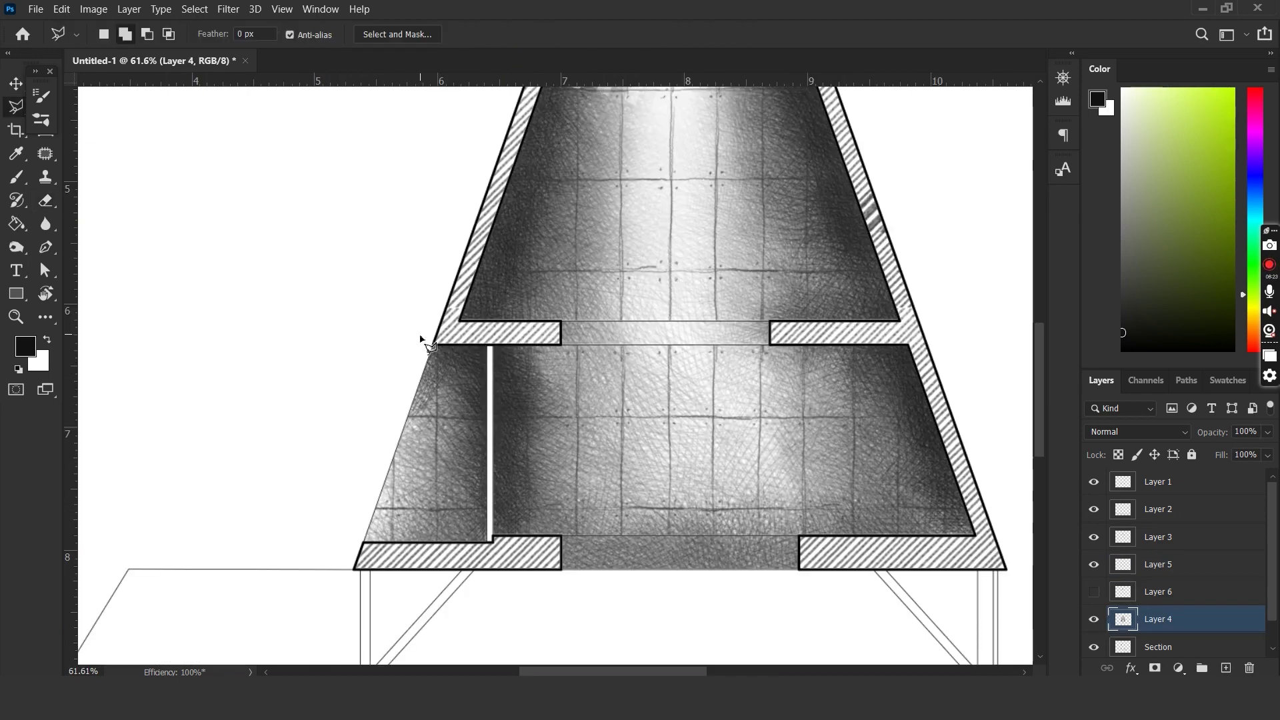
left_click(487, 411)
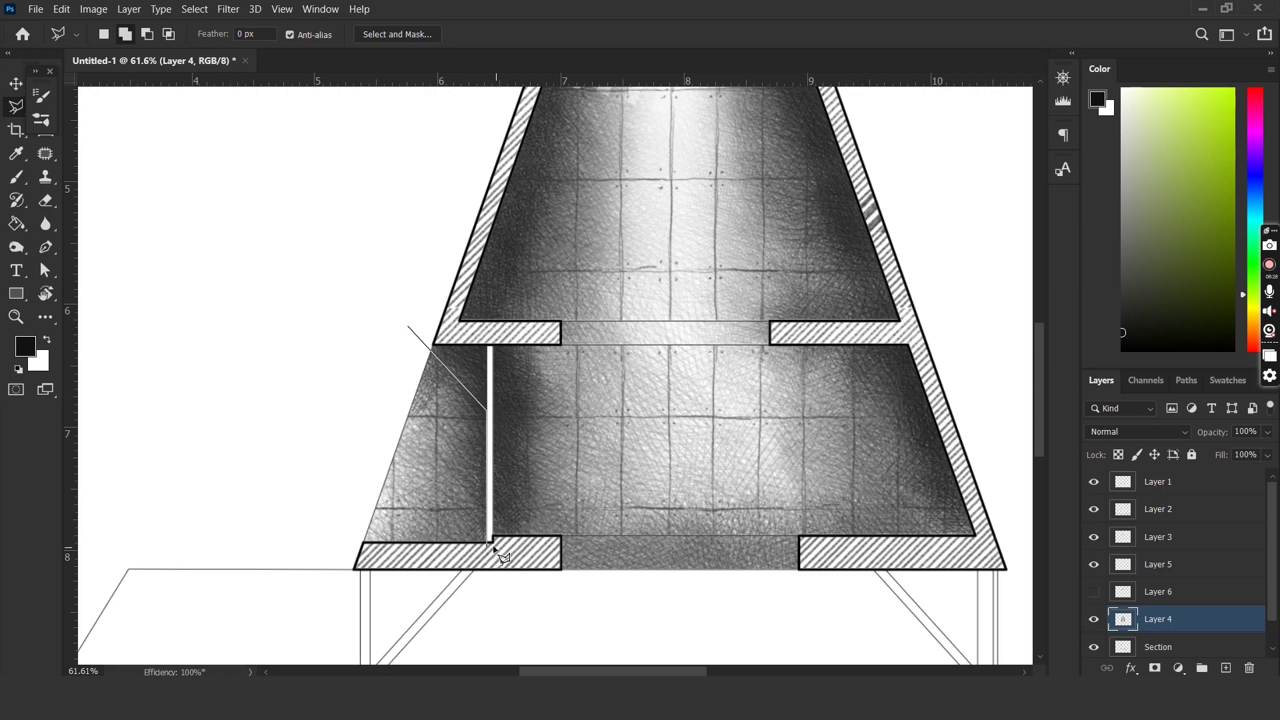
double_click(347, 541)
Lighten the selected side bay's shading with the Eraser at 25% and 42% opacity, undo the last stroke and clear the selection.
key("e")
scroll(347, 527, "down", 2)
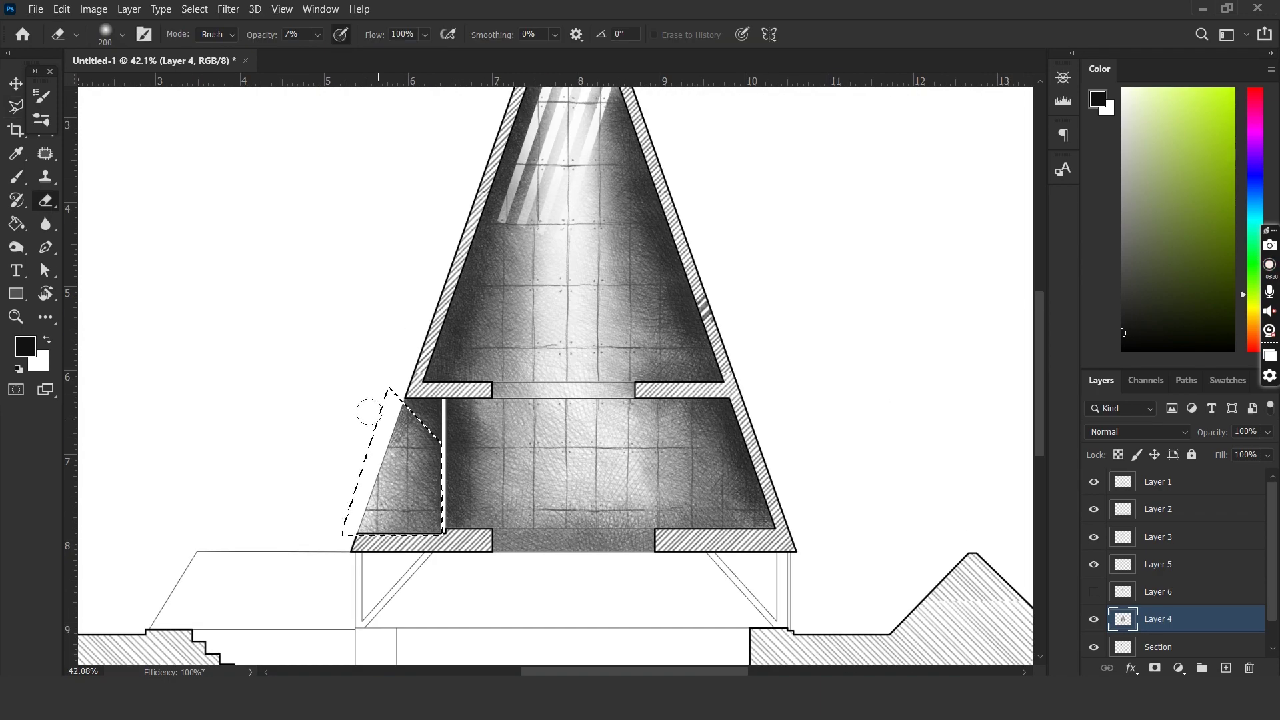
key("2")
key("5")
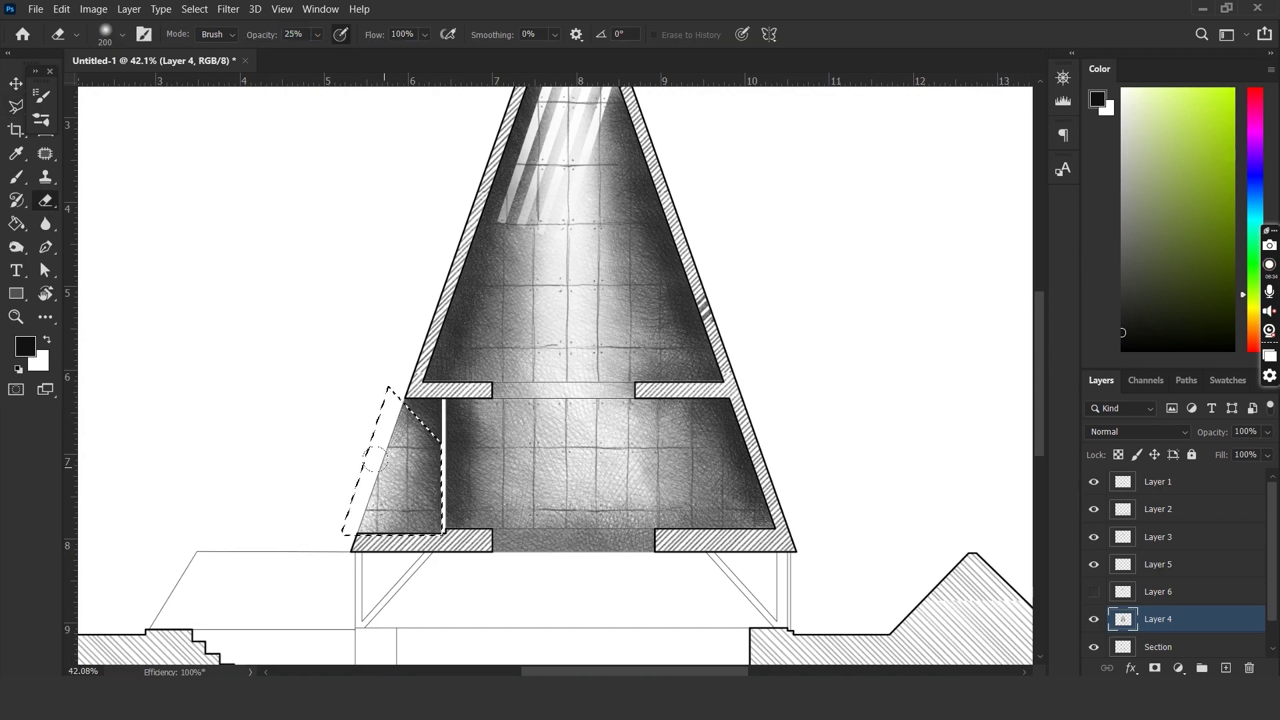
left_click_drag(375, 460, 395, 513)
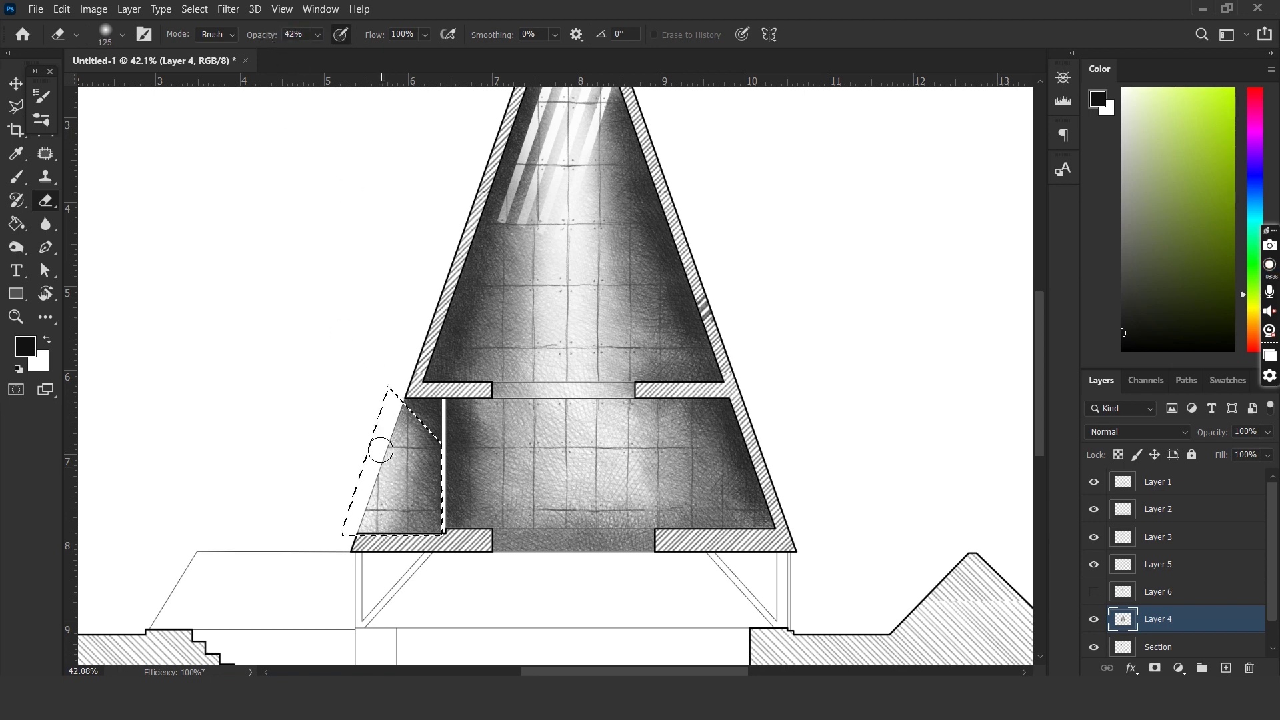
mouse_move(380, 451)
left_mouse_down()
mouse_move(369, 512)
mouse_move(383, 486)
mouse_move(420, 522)
left_mouse_up()
key("ctrl+z")
key("ctrl+d")
Fit the whole drawing in view and make the Section layer active.
key("ctrl+minus")
key("ctrl+minus")
key("ctrl+minus")
key("ctrl+0")
left_click(1159, 647)
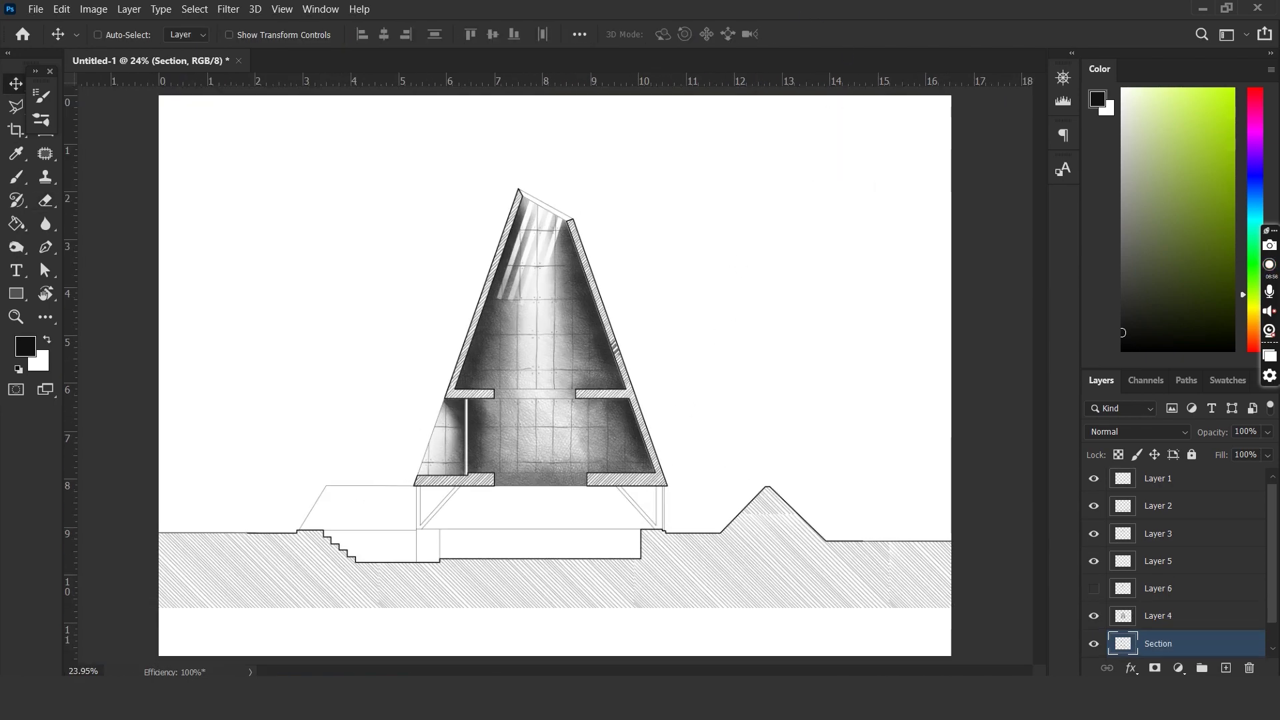
Select the base areas beneath the building and between its support struts on the Section layer with the Magic Wand.
key("w")
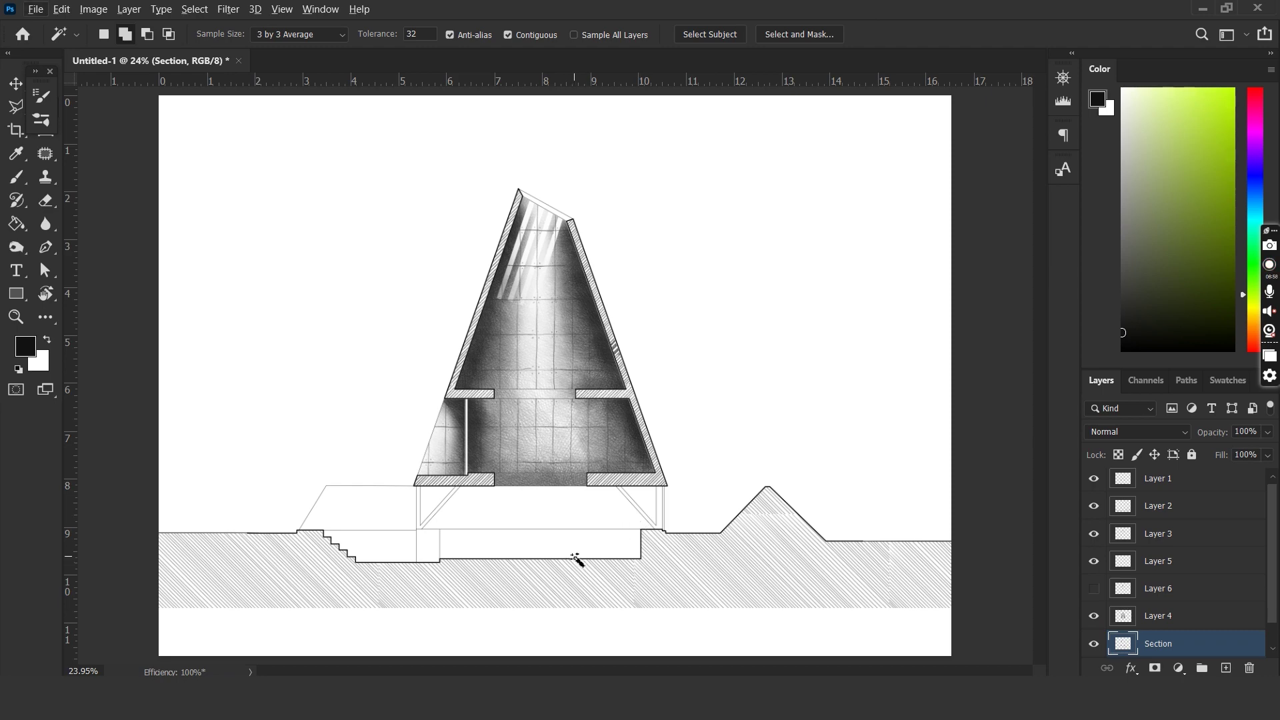
scroll(577, 560, "up", 4)
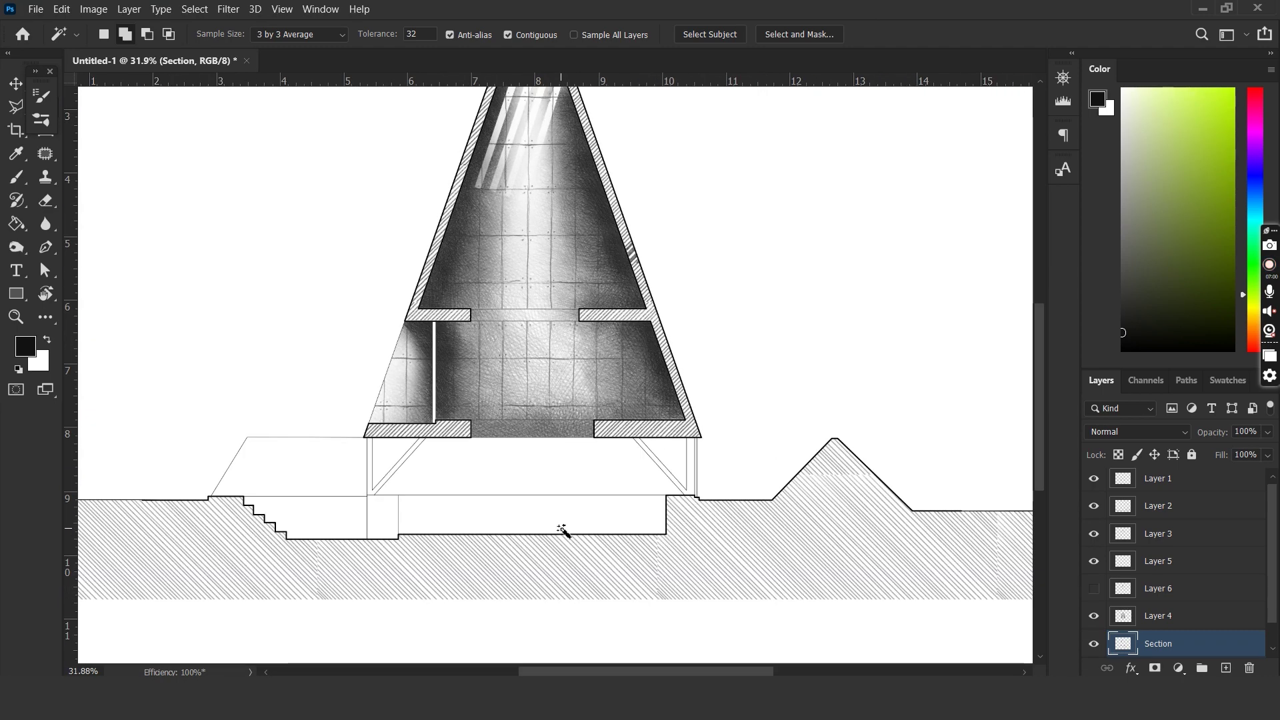
left_click(334, 478)
left_click(414, 515)
left_click(448, 480)
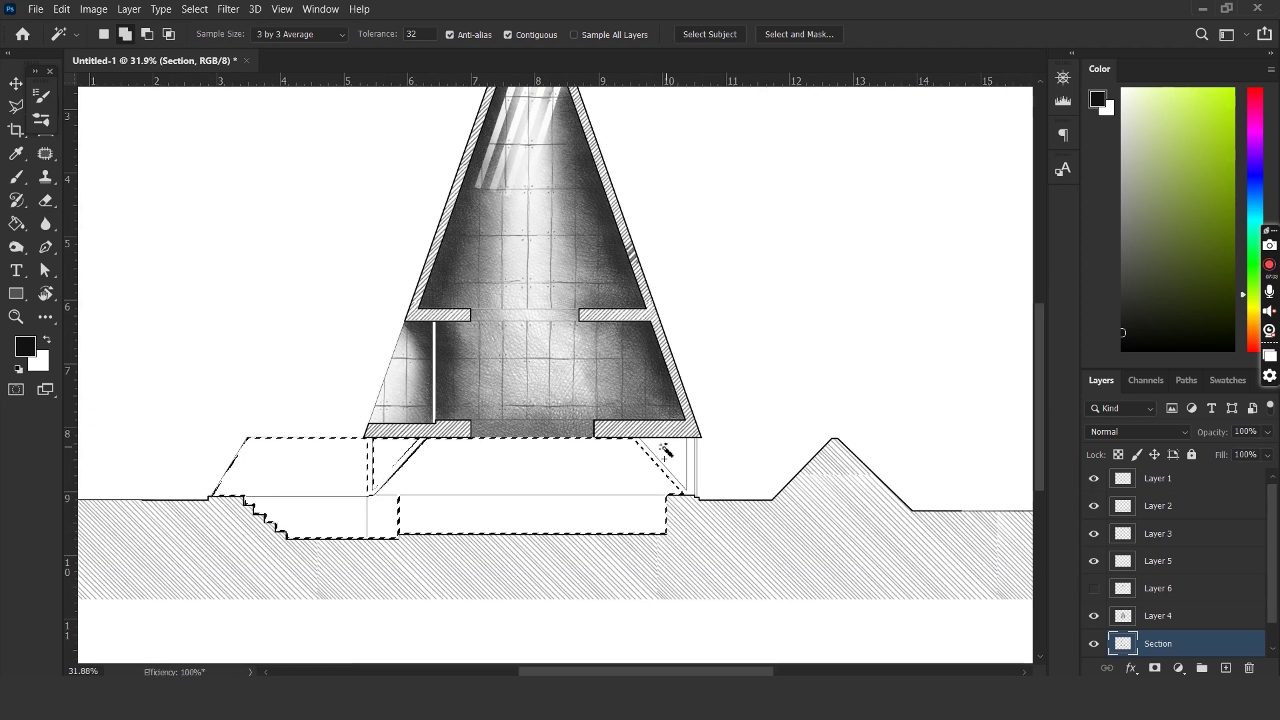
left_click(646, 449)
Shade the selected base in grey on a new layer with the Cross Hatch 4 brush at 400 px and clear the selection.
left_click(1225, 669)
key("ctrl+0")
key("b")
left_click(107, 33)
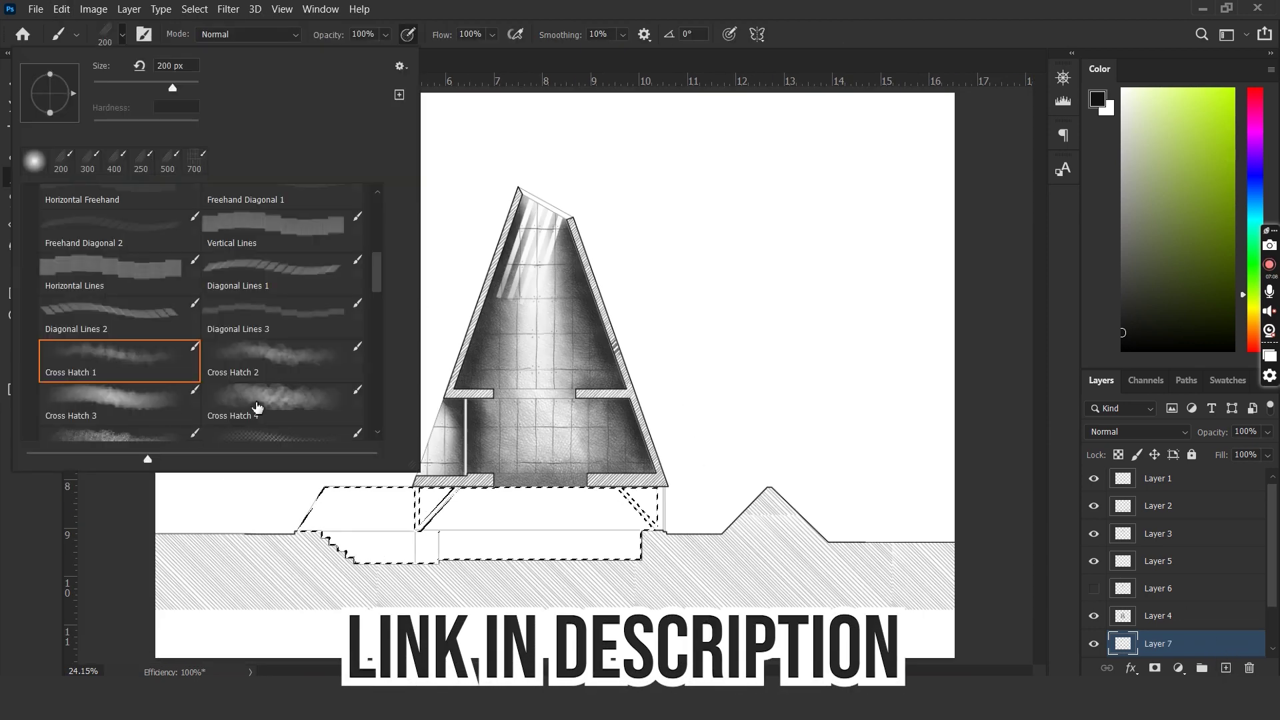
double_click(258, 409)
scroll(354, 440, "up", 3)
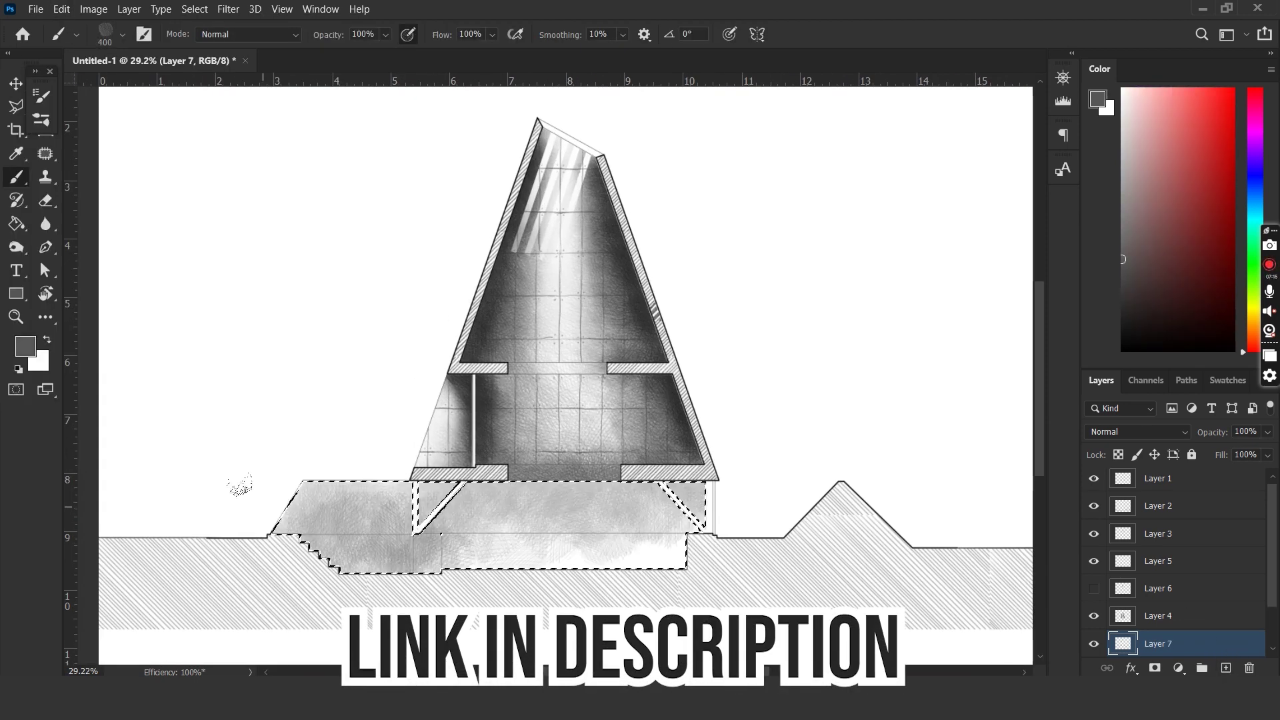
left_click_drag(241, 486, 686, 492)
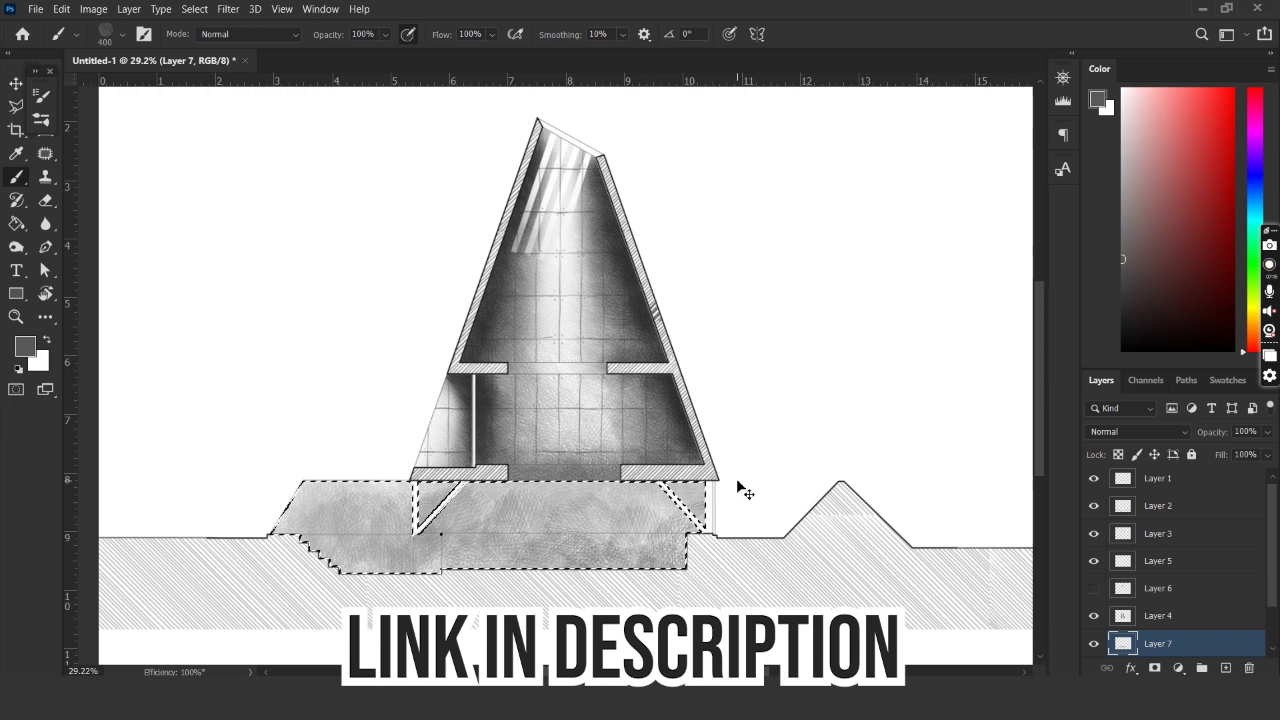
key("ctrl+d")
key("v")
scroll(731, 481, "down", 3)
scroll(572, 578, "up", 3)
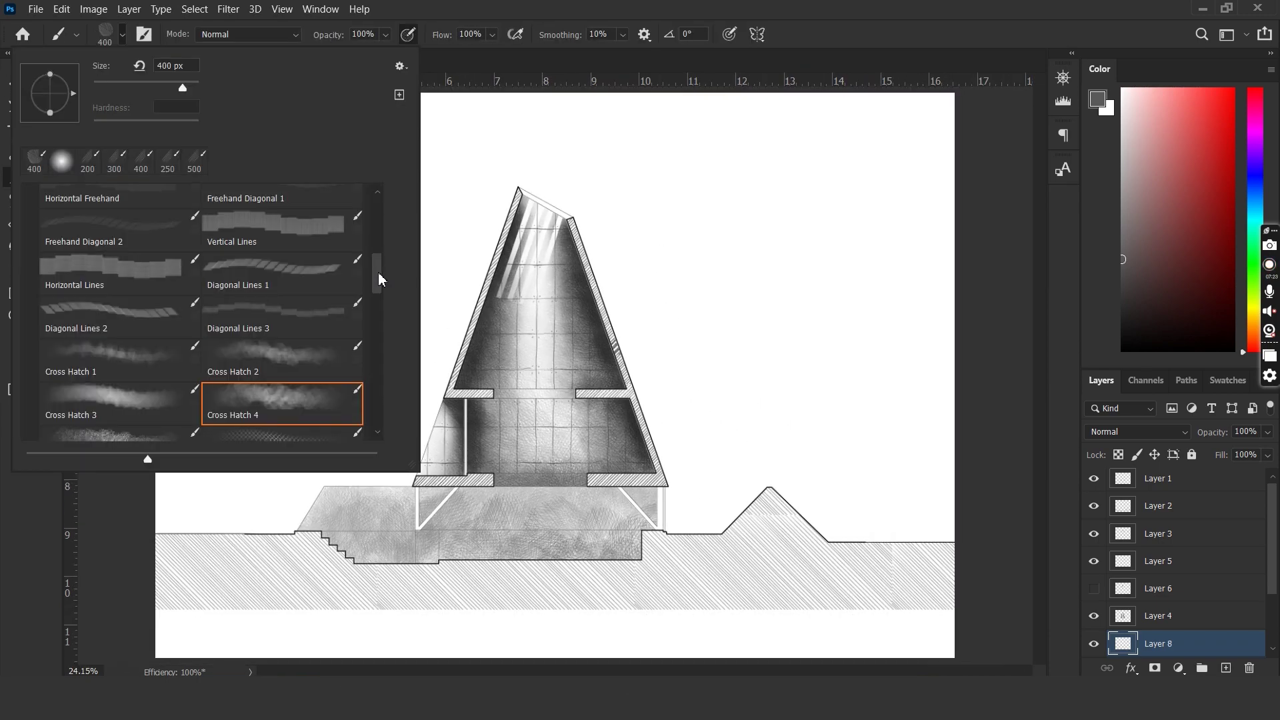
Choose the Tree 3 brush for adding trees on Layer 8.
left_click_drag(377, 278, 380, 338)
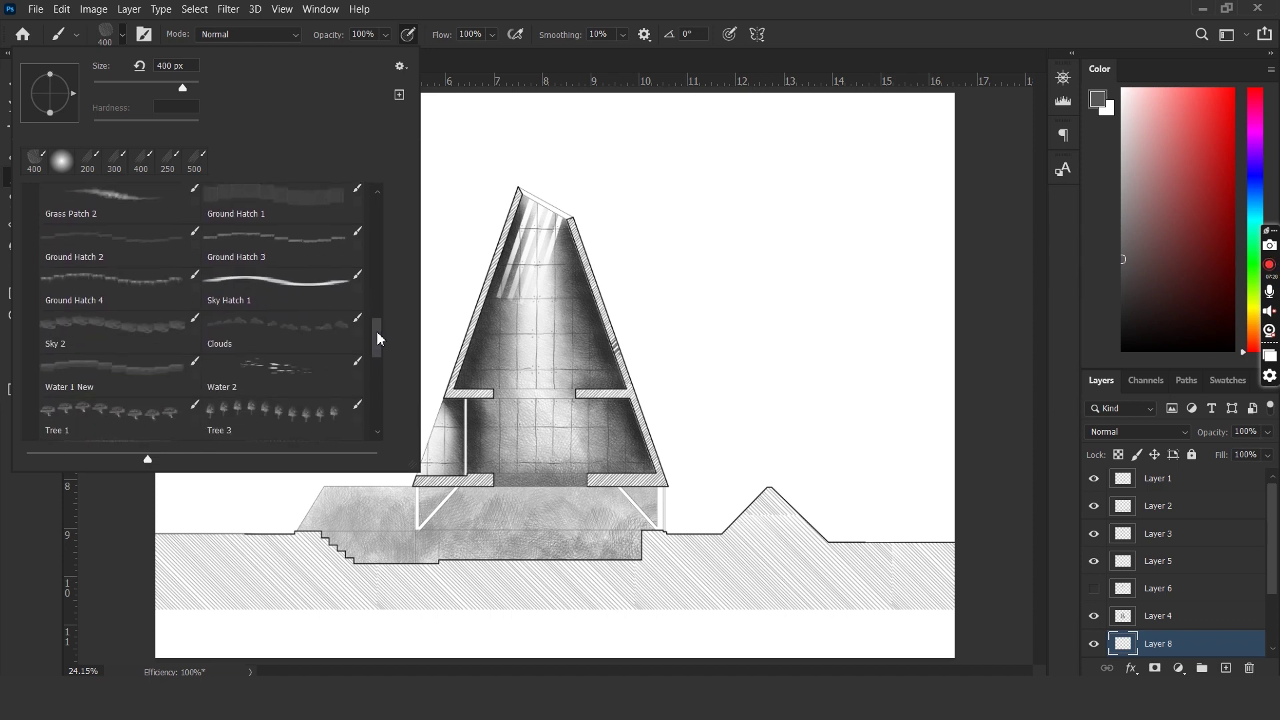
key("Return")
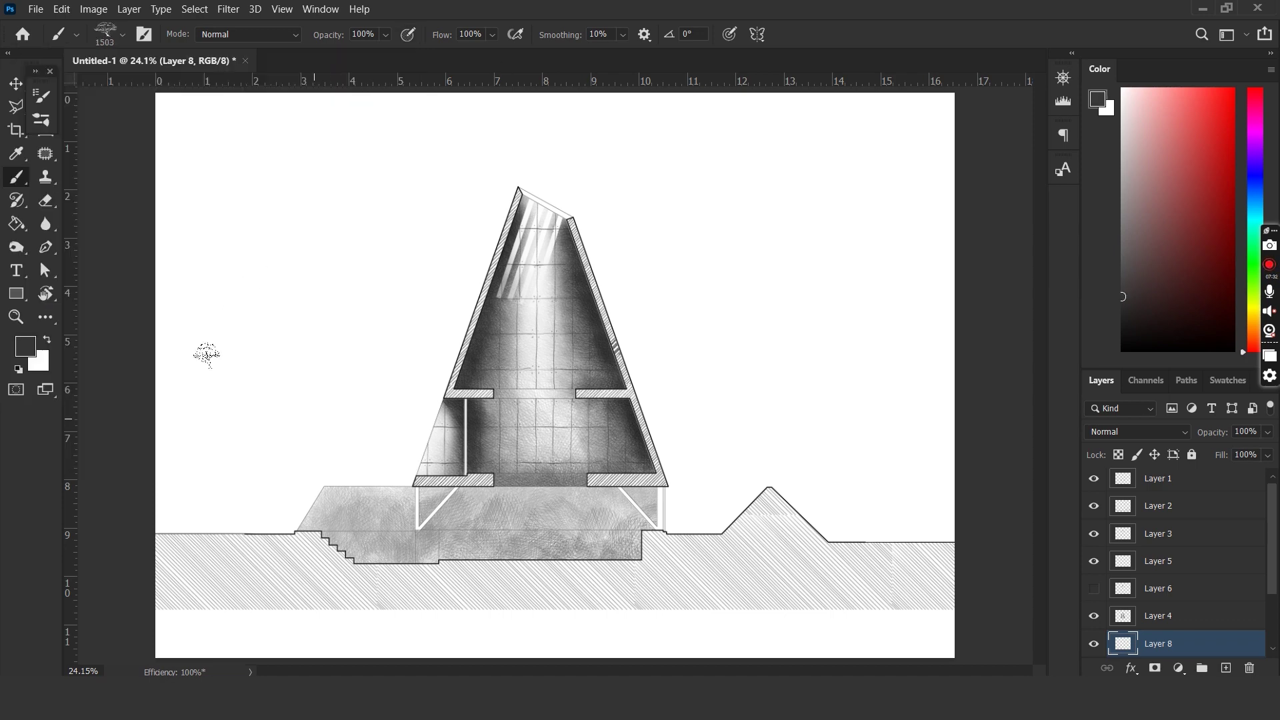
left_click(104, 35)
double_click(266, 423)
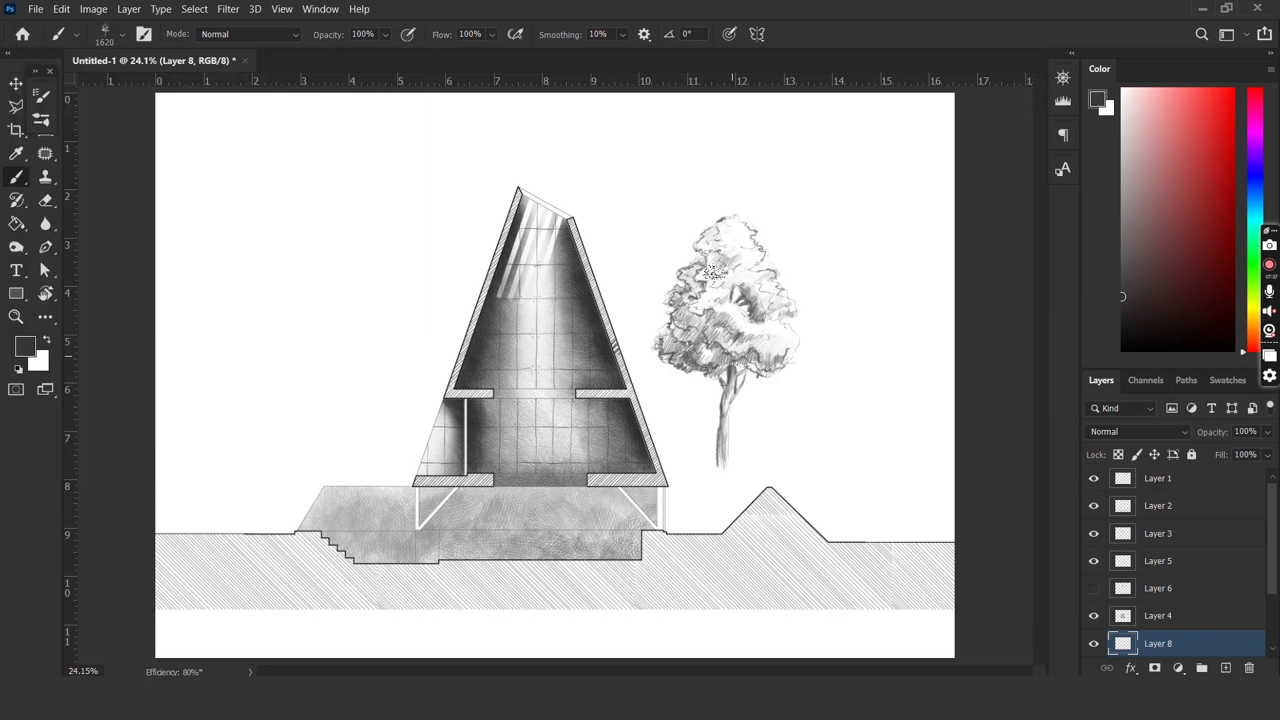
Stamp a 600 px tree beside the building's right side and a 400 px tree on the ground far to its left.
key("bracketleft")
key("bracketleft")
key("bracketleft")
key("bracketleft")
key("bracketleft")
key("bracketleft")
key("bracketleft")
key("bracketleft")
key("bracketleft")
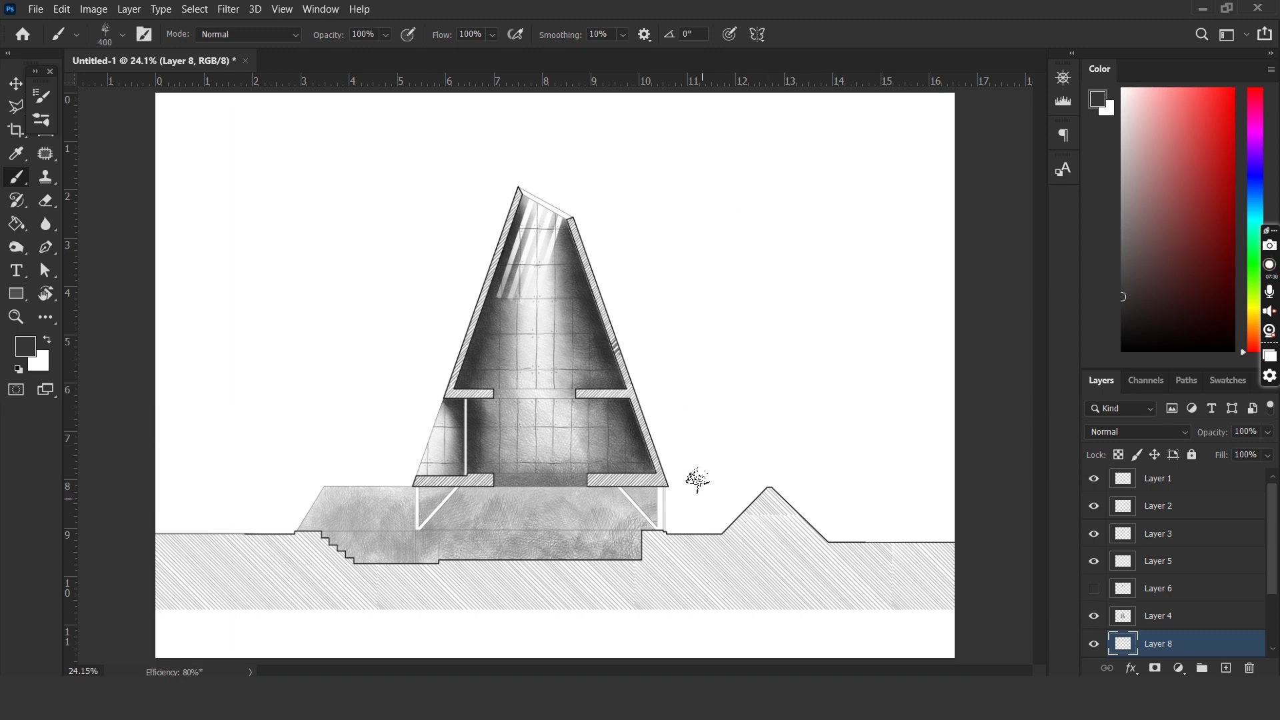
left_click(688, 454)
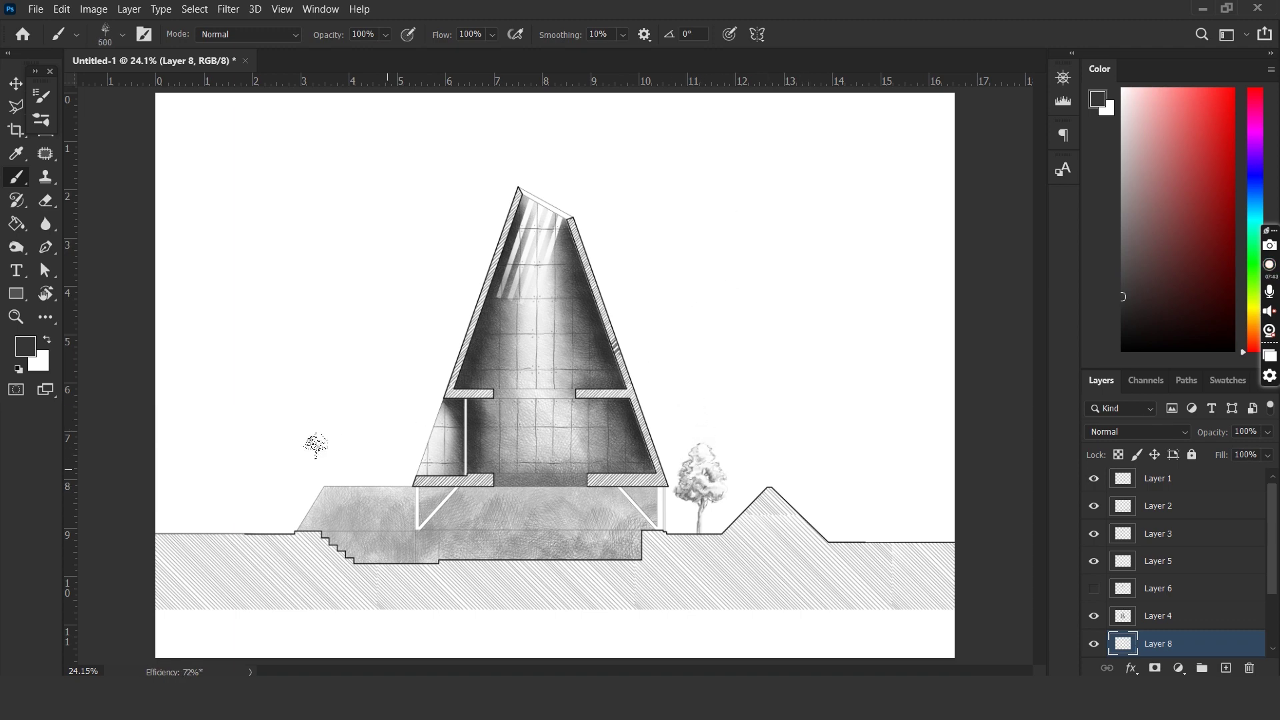
left_click(231, 486)
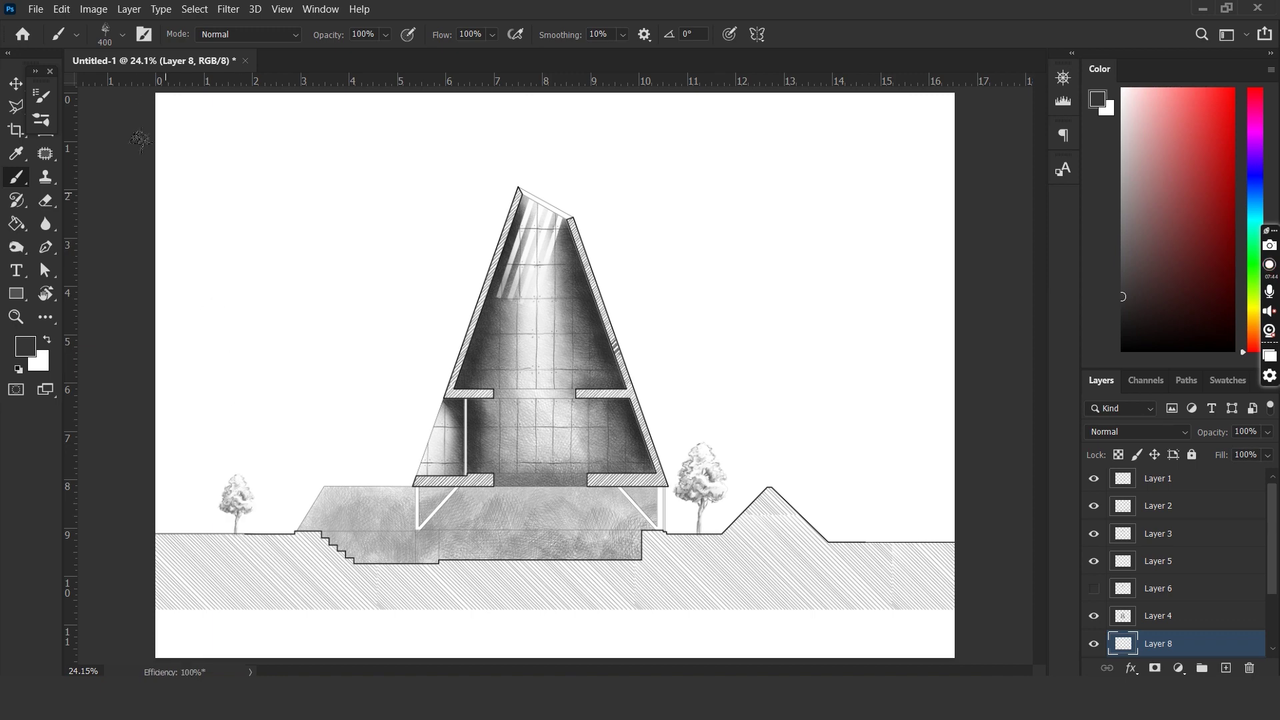
Stamp three lighter grey Tree 4 trees at 400 and 500 px: beside each existing tree and right of the mound.
left_click(105, 33)
left_click_drag(378, 346, 375, 354)
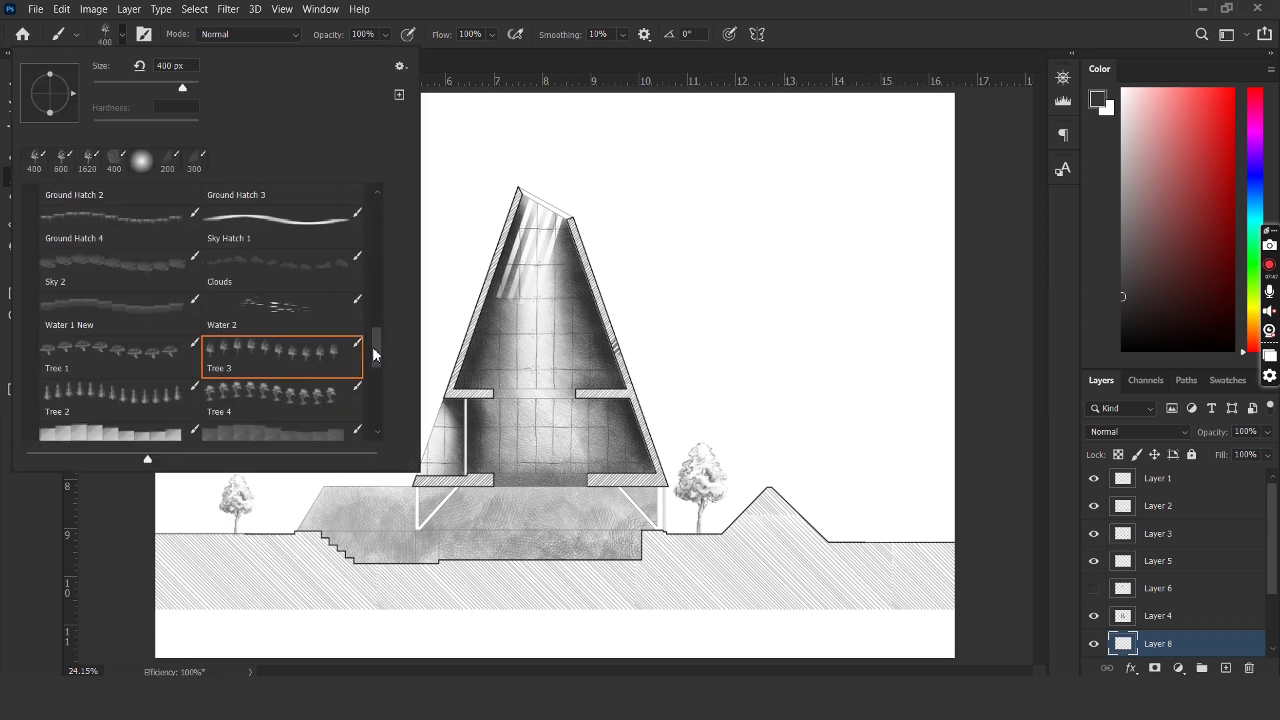
left_click(282, 403)
left_click(754, 294)
left_click(722, 501)
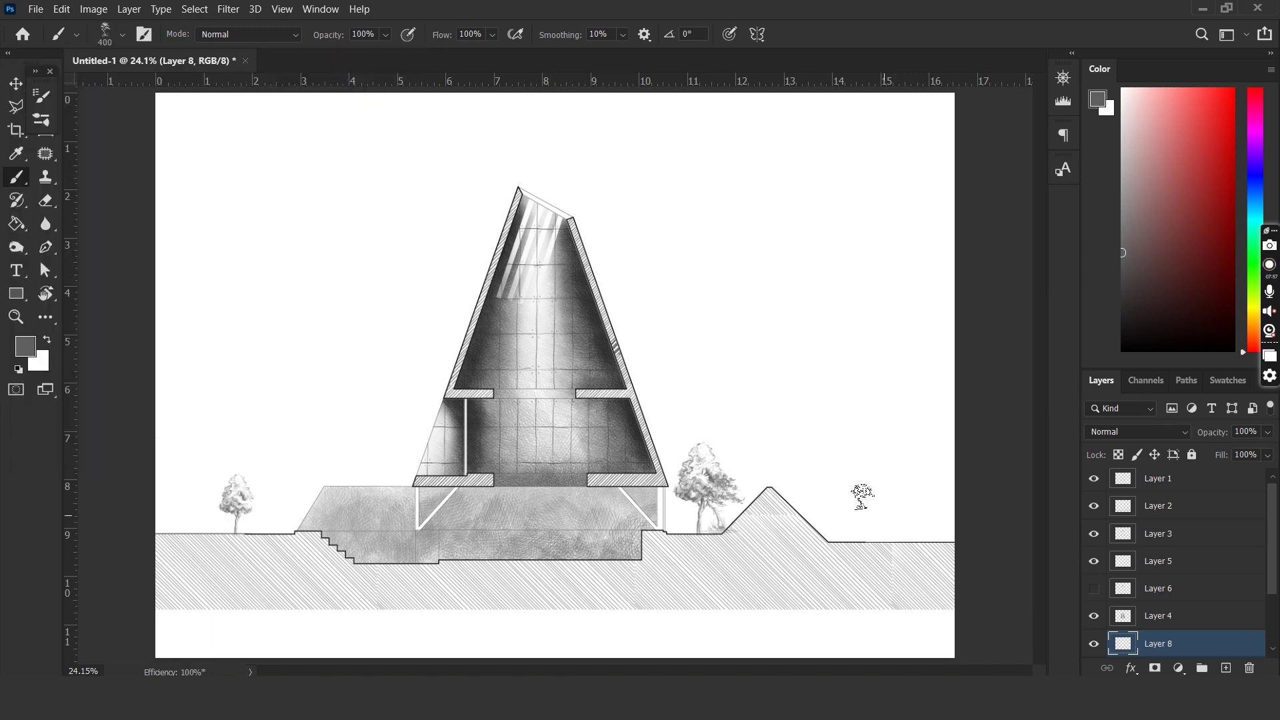
left_click(842, 512)
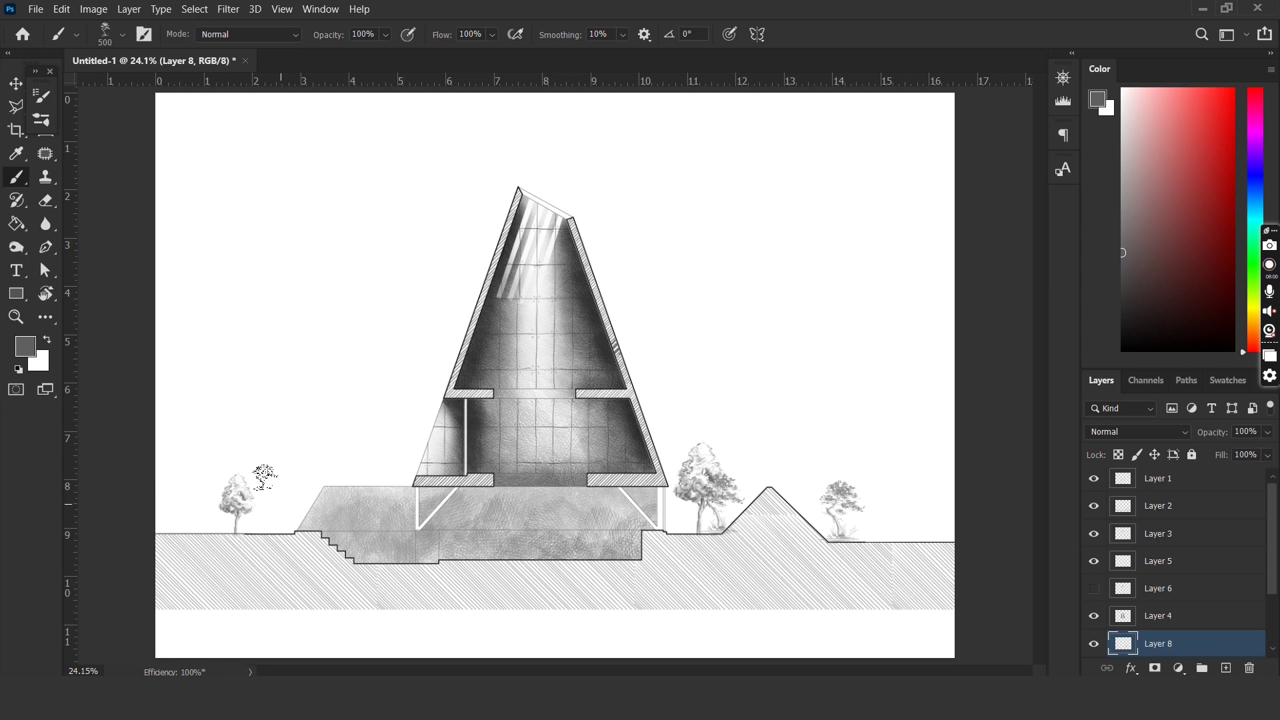
left_click(265, 471)
Paint an upper band of hatched clouds across the sky on a new layer with the Sky 2 brush at 900 px.
key("ctrl+shift+alt+n")
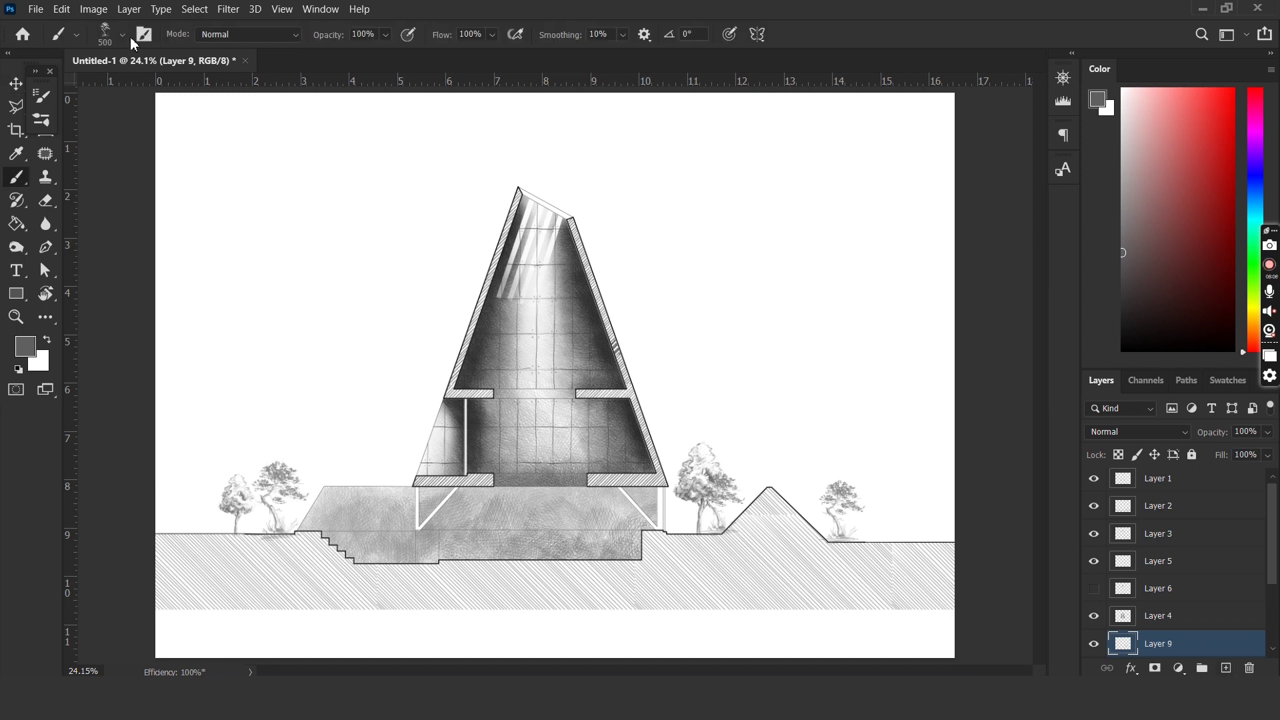
left_click(122, 34)
scroll(377, 340, "up", 3)
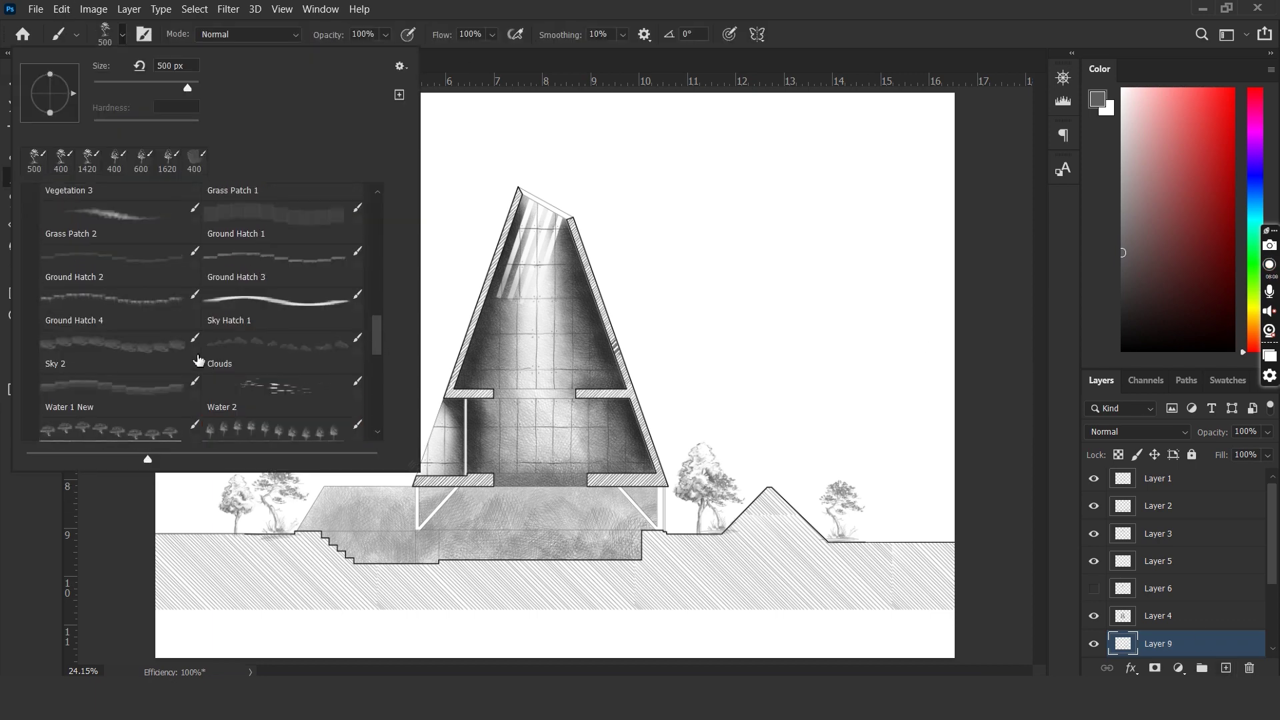
left_click(124, 423)
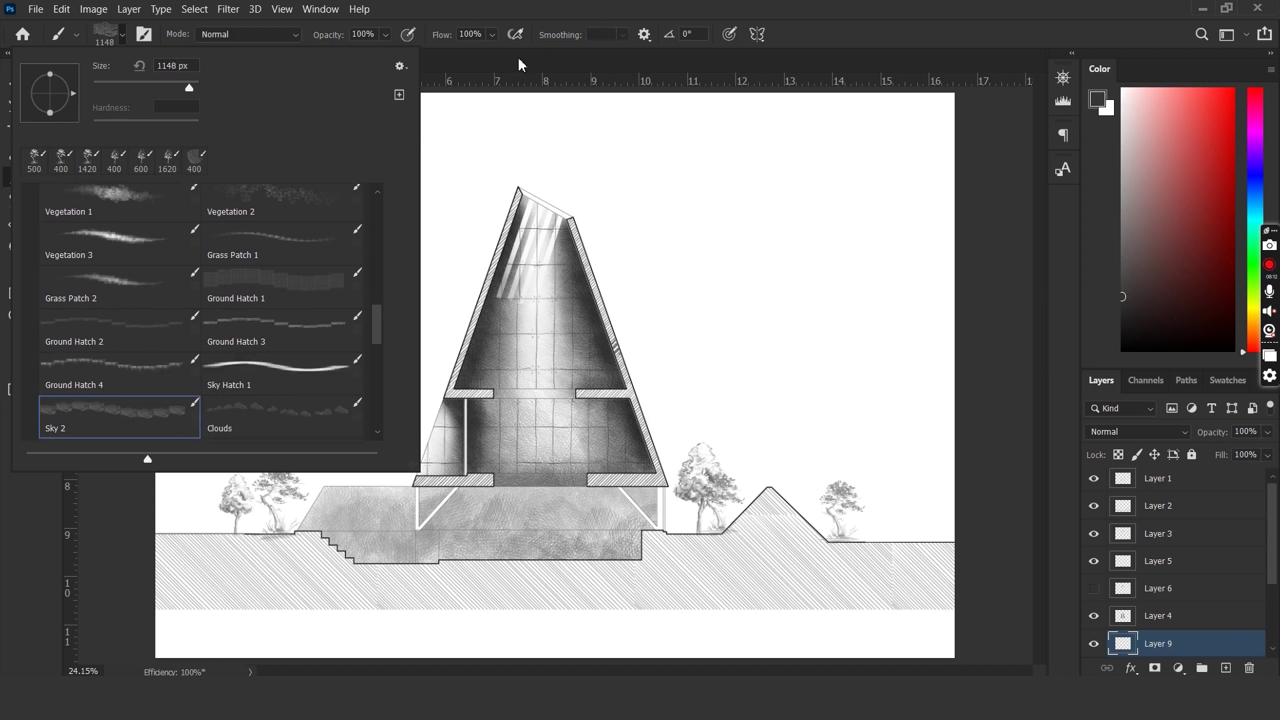
left_click(522, 64)
left_click_drag(280, 285, 893, 285)
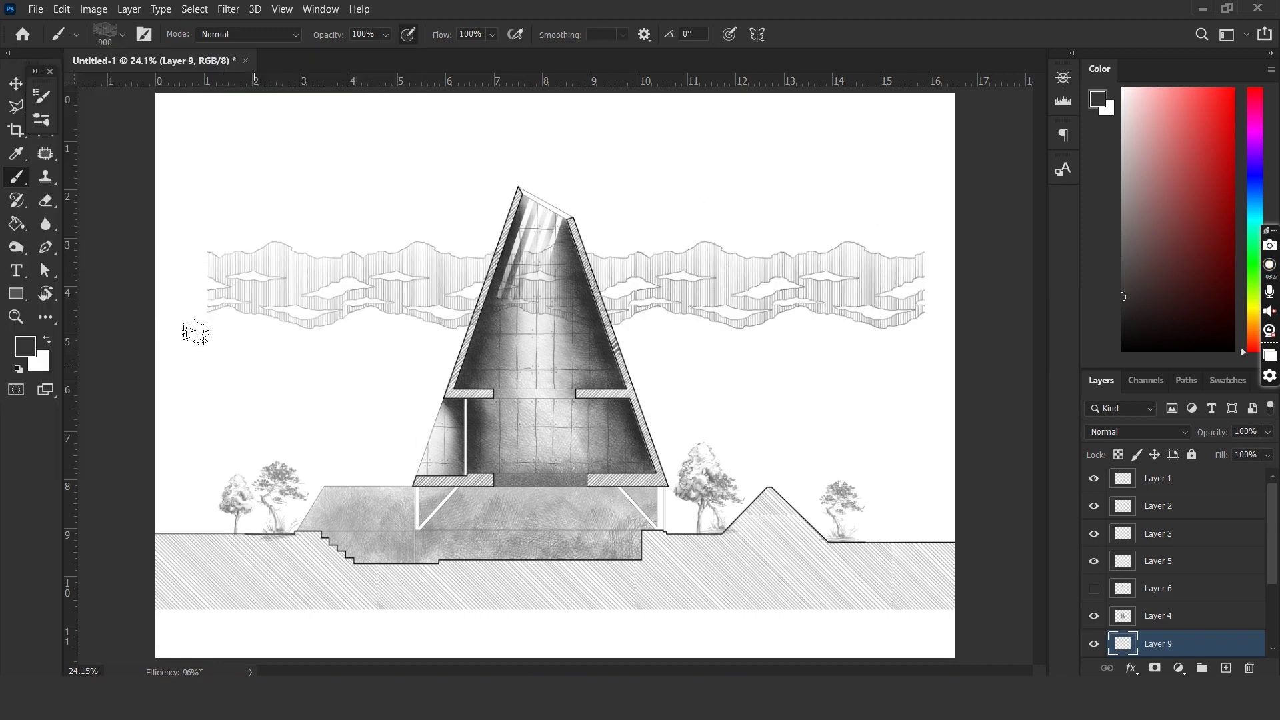
Paint a shorter second cloud band below the first with the brush at 700 px and a lighter grey.
key("bracketleft")
key("bracketleft")
left_click(1122, 240)
left_click_drag(316, 364, 818, 364)
key("v")
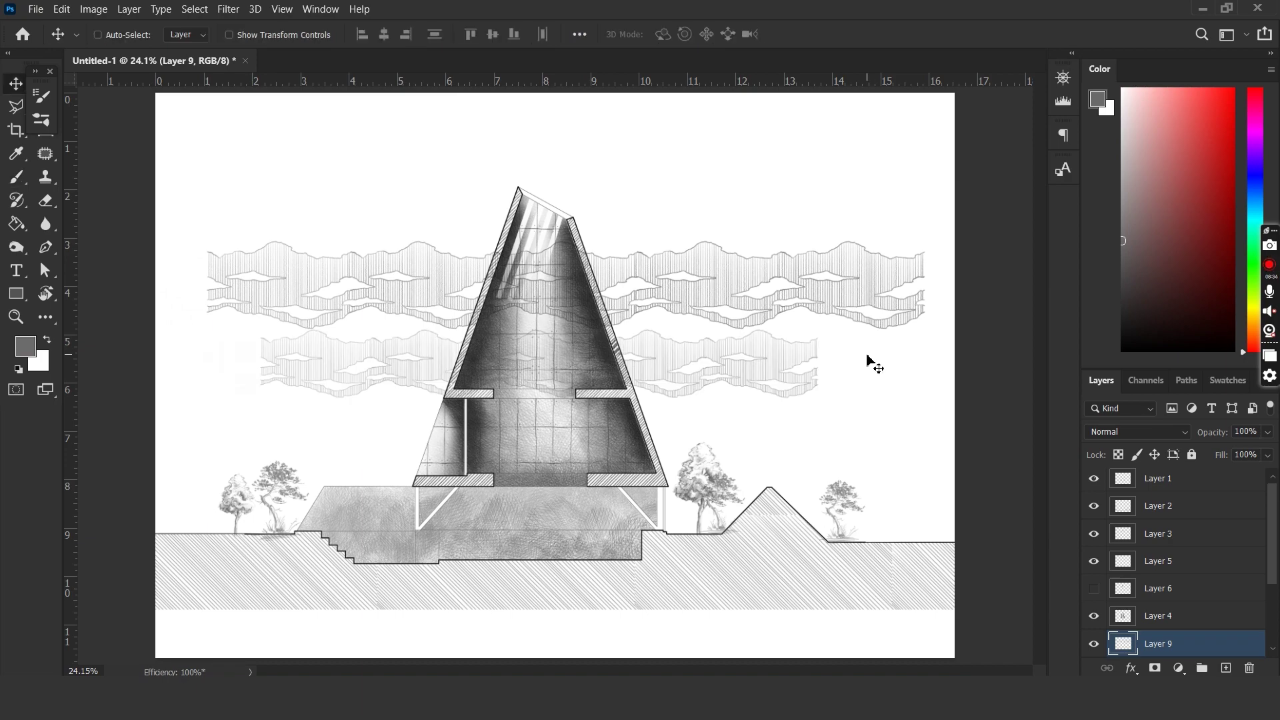
scroll(867, 360, "down", 2)
scroll(587, 364, "up", 2)
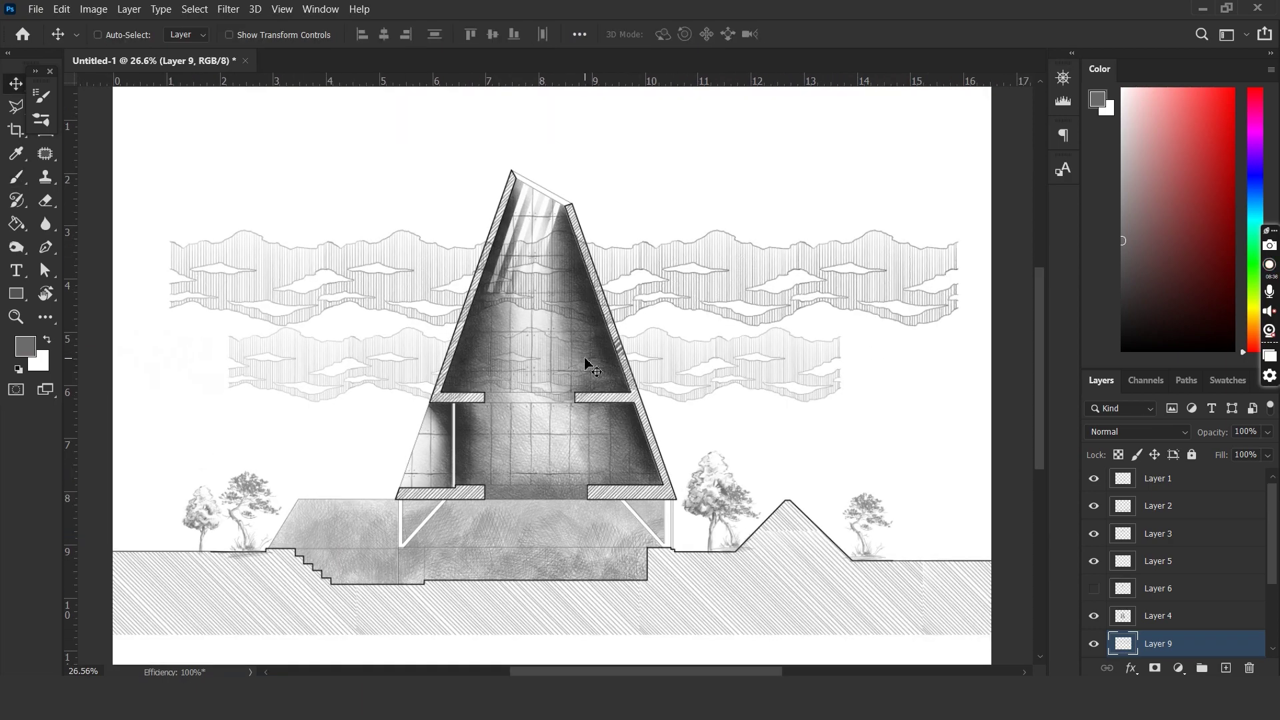
Rename the cloud layer as SKY and move it directly above the Background layer.
scroll(1134, 507, "down", 4)
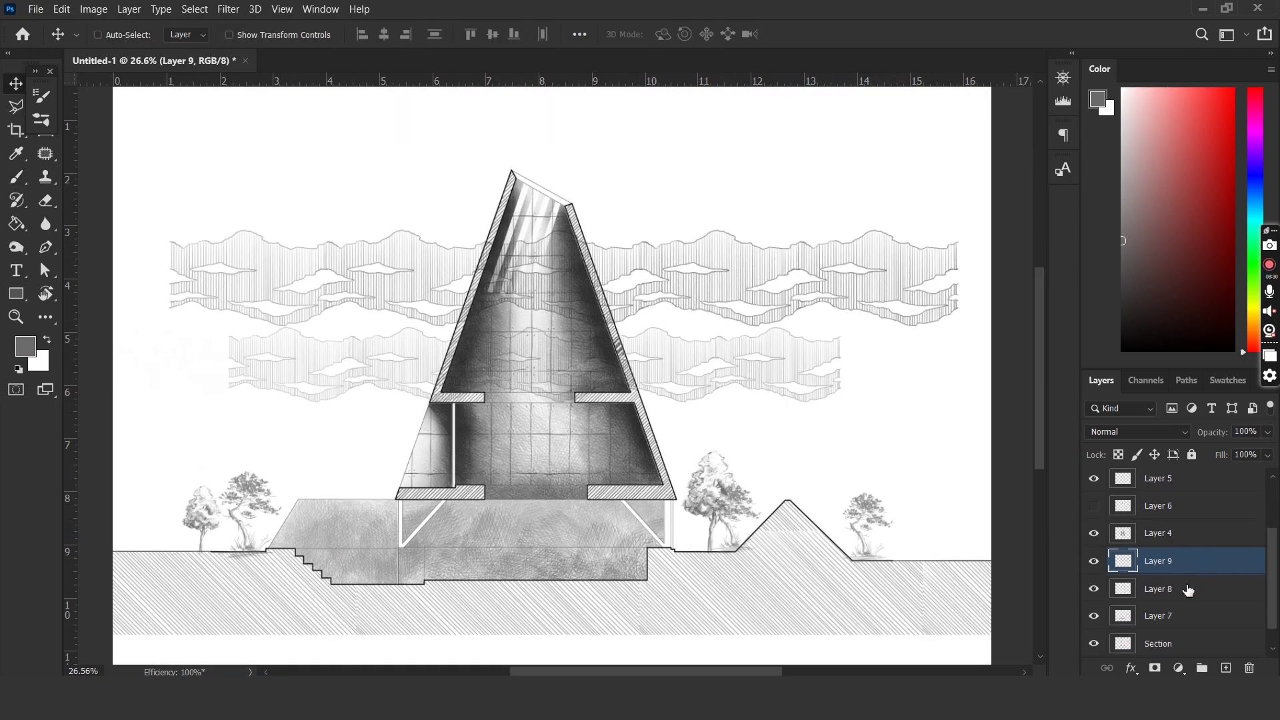
double_click(1159, 534)
type("SKY")
key("Return")
left_click_drag(1154, 539, 1159, 633)
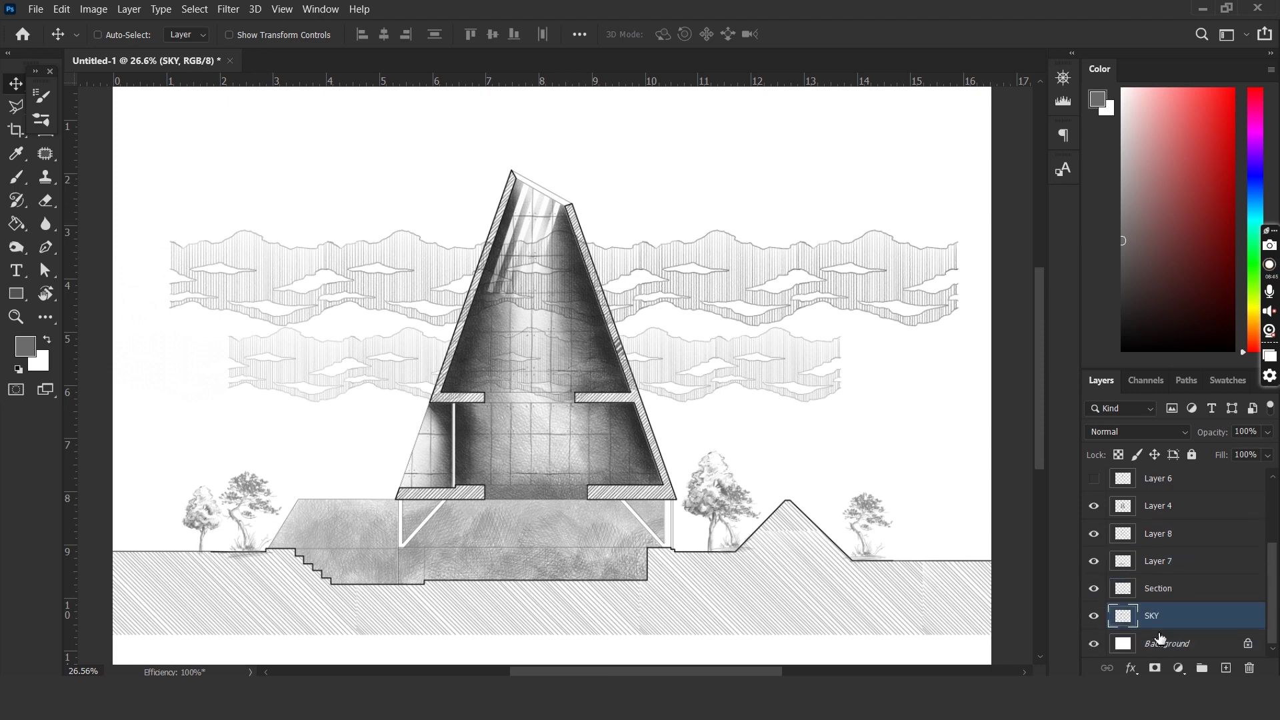
Select the empty area around the building on the Section layer and invert the selection to cover the building and ground.
left_click(1161, 594)
key("w")
left_click(769, 392)
right_click(558, 386)
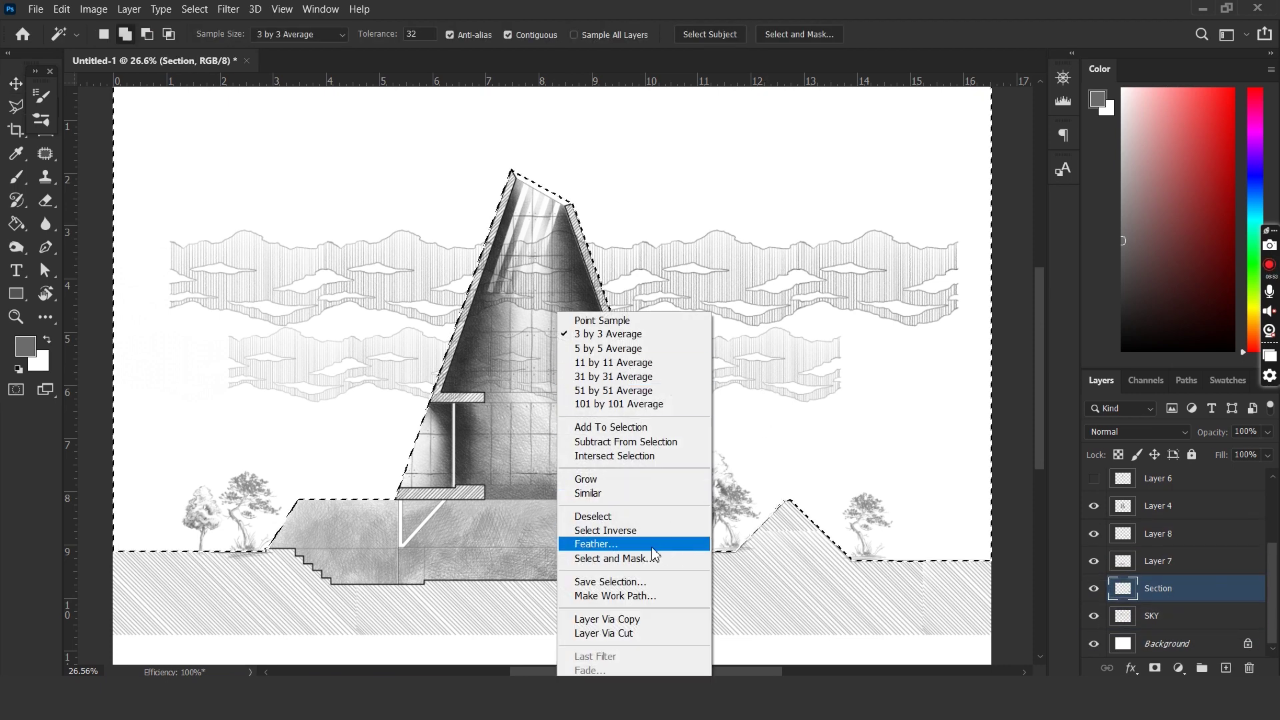
left_click(619, 530)
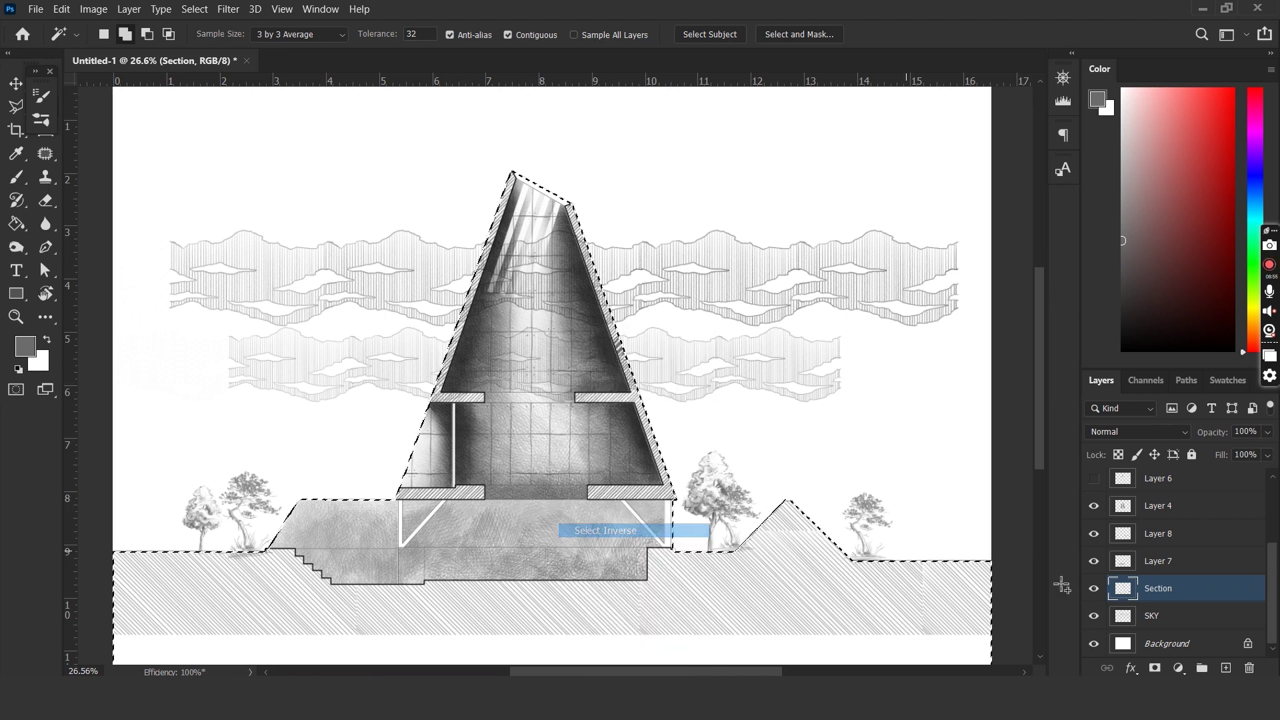
Fill the building and ground selection with white on a new layer and place that layer beneath Section.
key("ctrl+shift+alt+n")
key("g")
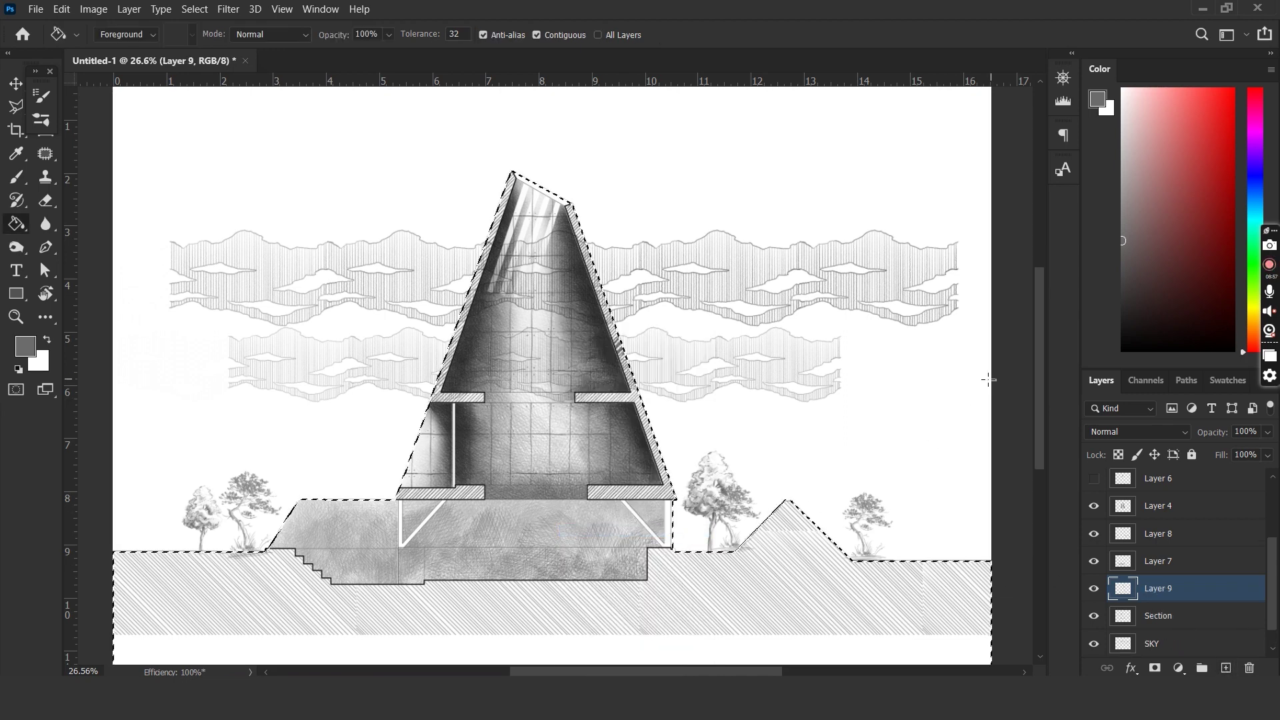
key("x")
left_click(558, 401)
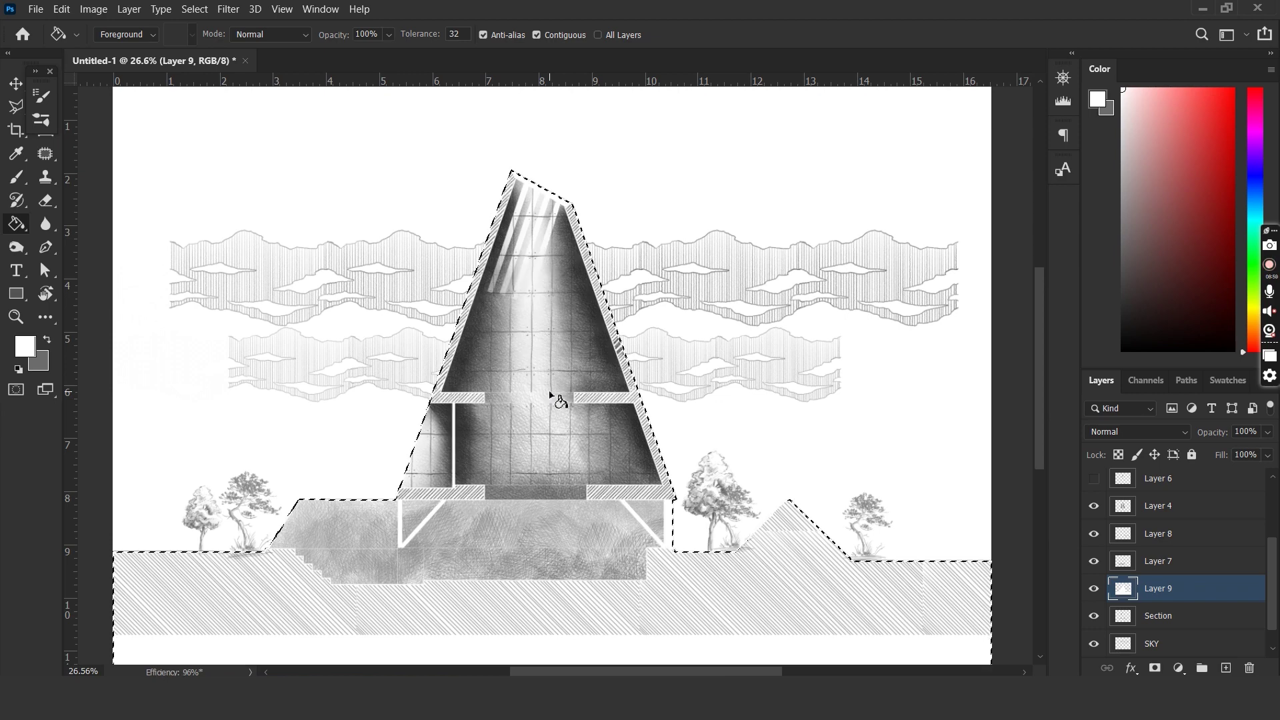
key("ctrl+d")
key("v")
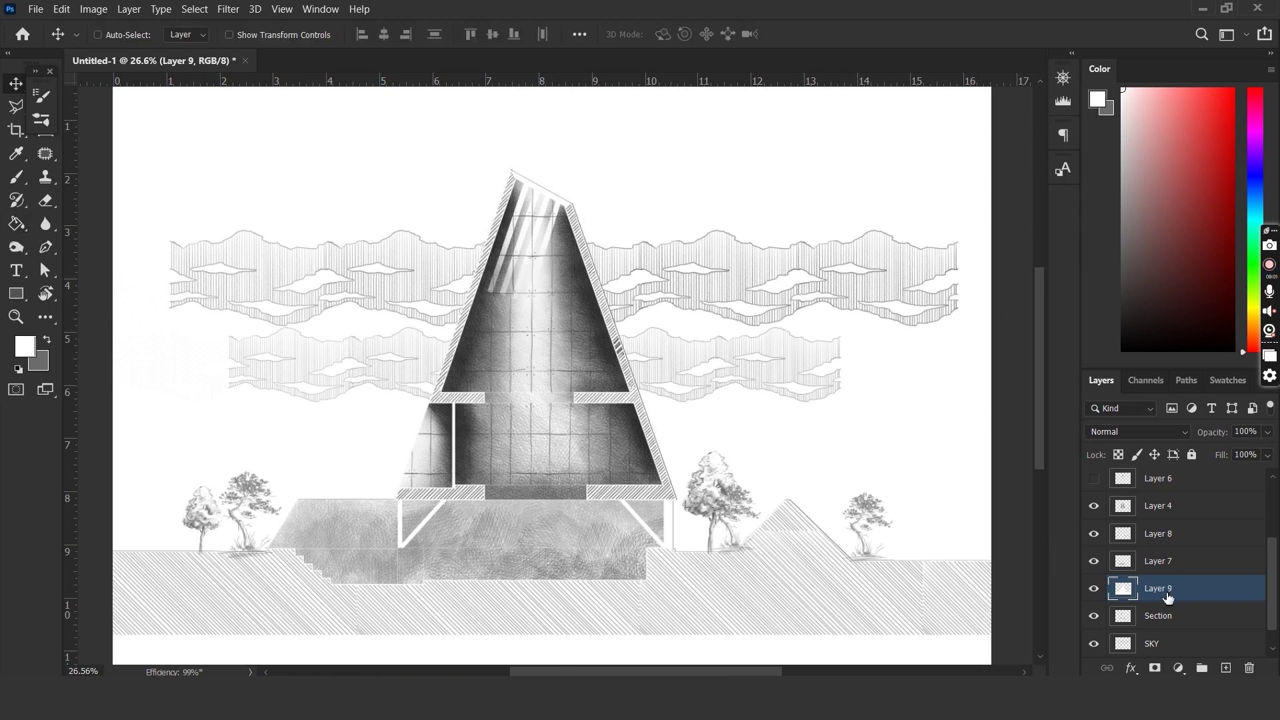
left_click_drag(1167, 598, 1164, 630)
scroll(534, 298, "down", 2)
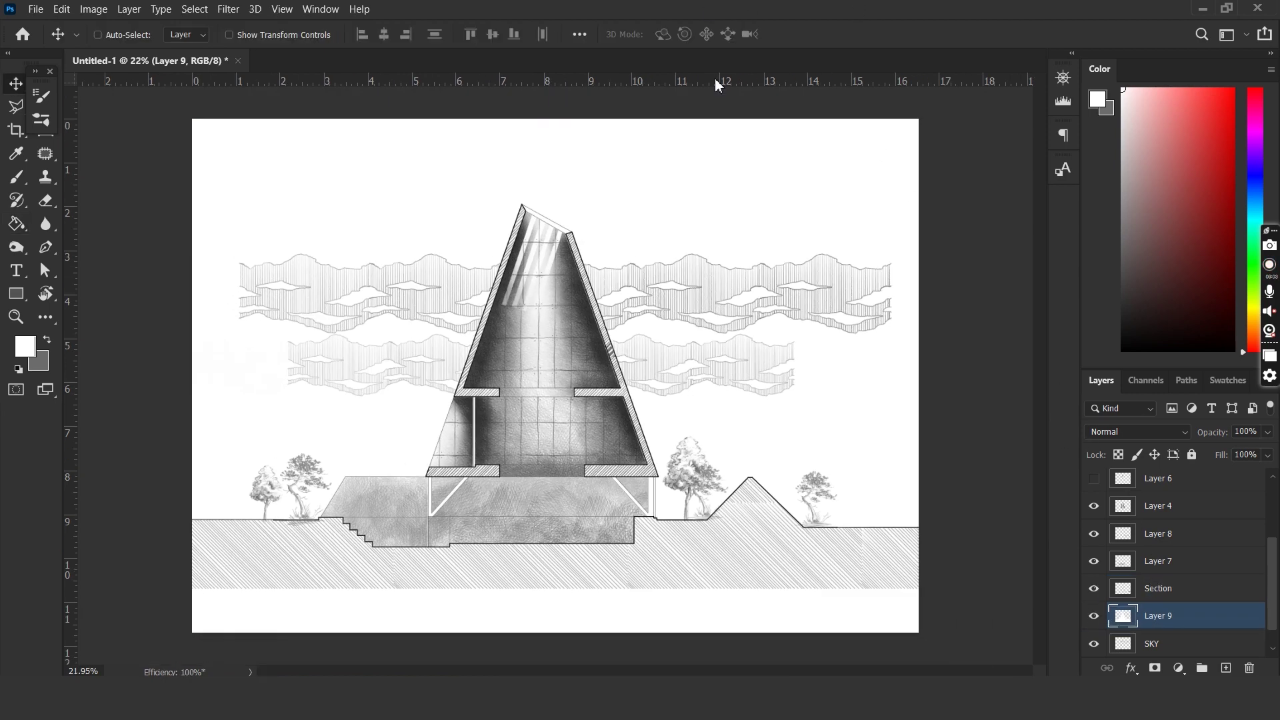
Try to move the SKY layer's cloud bands lower behind the building.
left_click(1177, 645)
left_click_drag(771, 384, 769, 434)
key("ctrl+z")
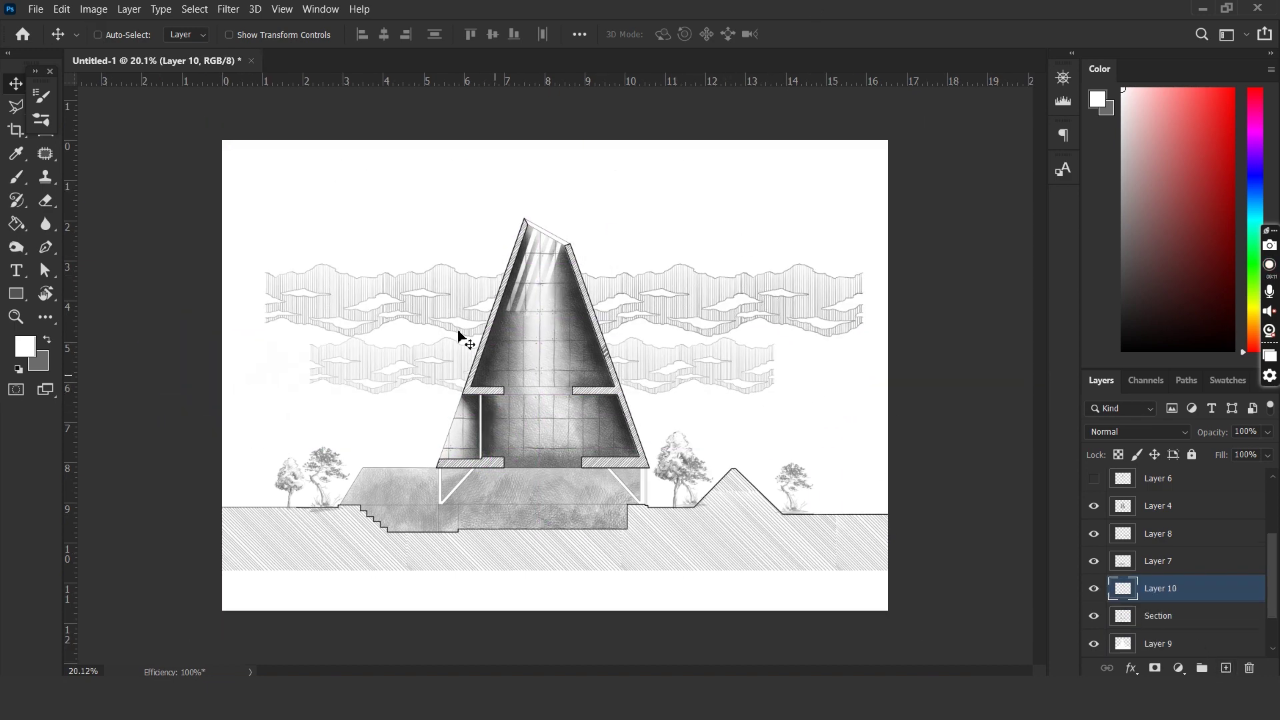
Choose a 9 px line brush at 25° in dark grey for Layer 10, test it with a wavy stroke and undo the stroke.
key("b")
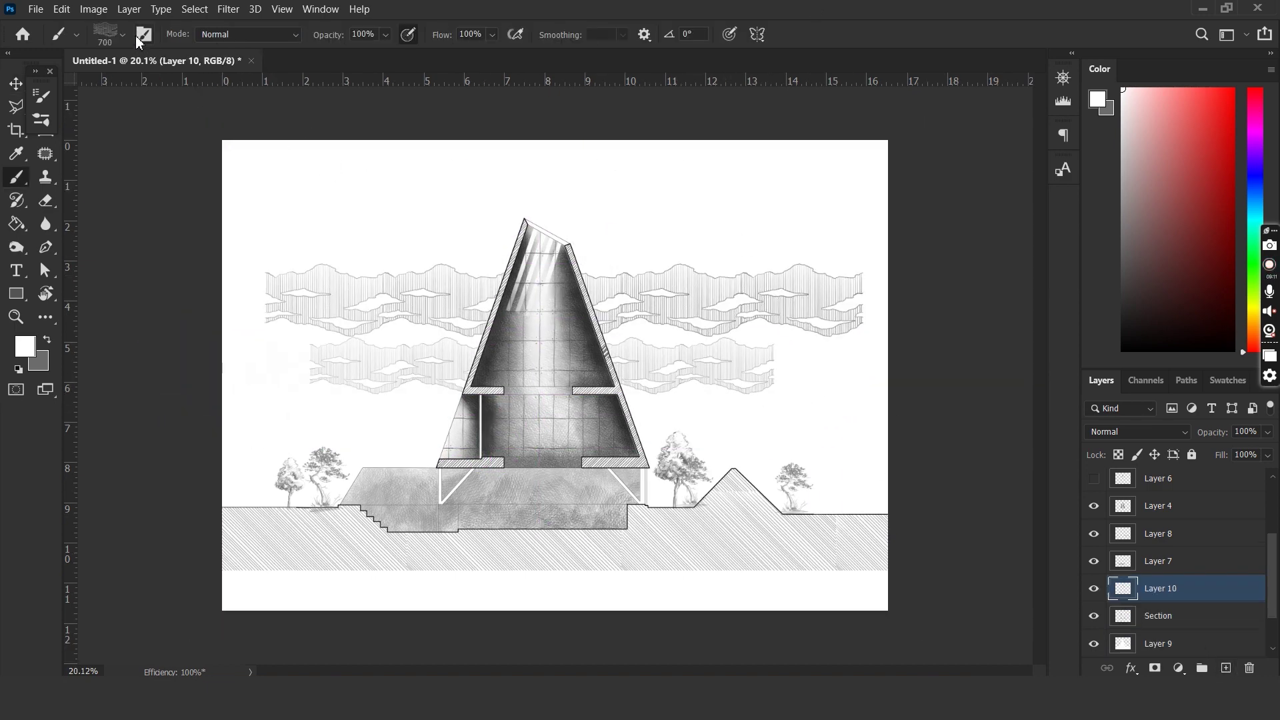
left_click(123, 35)
left_click_drag(378, 311, 375, 222)
double_click(101, 348)
scroll(474, 283, "up", 1)
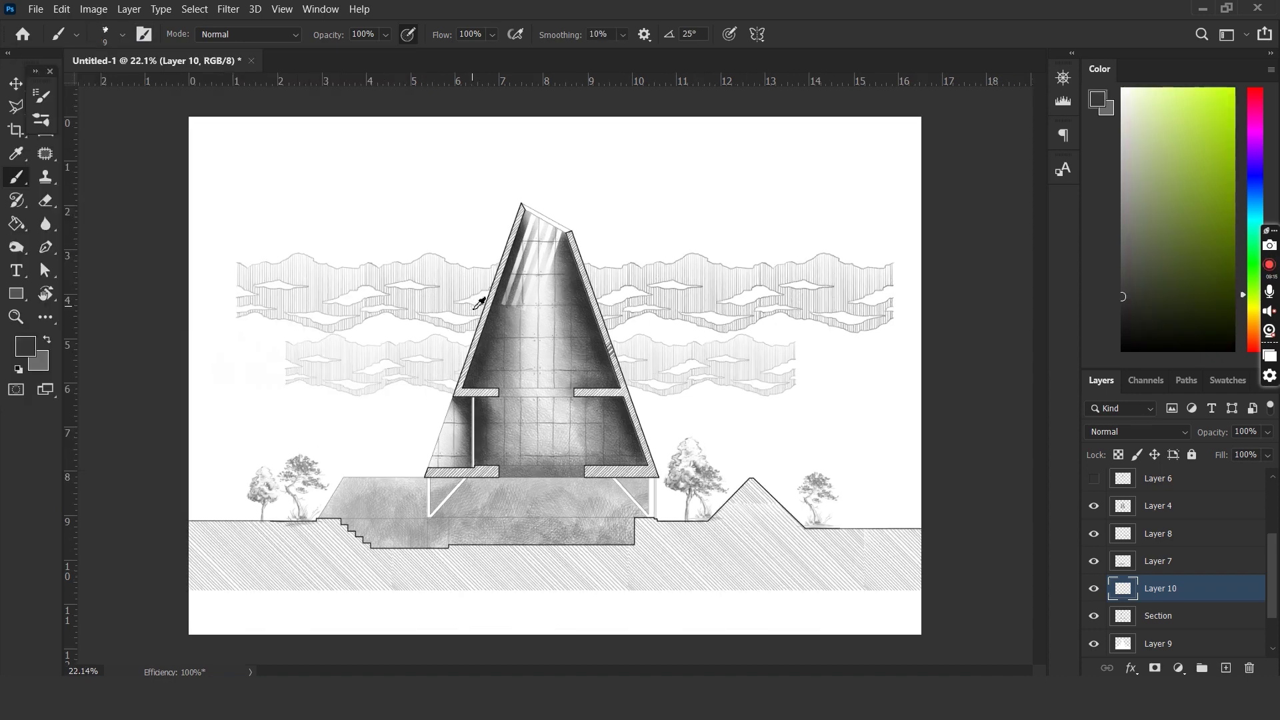
left_click_drag(278, 191, 476, 172)
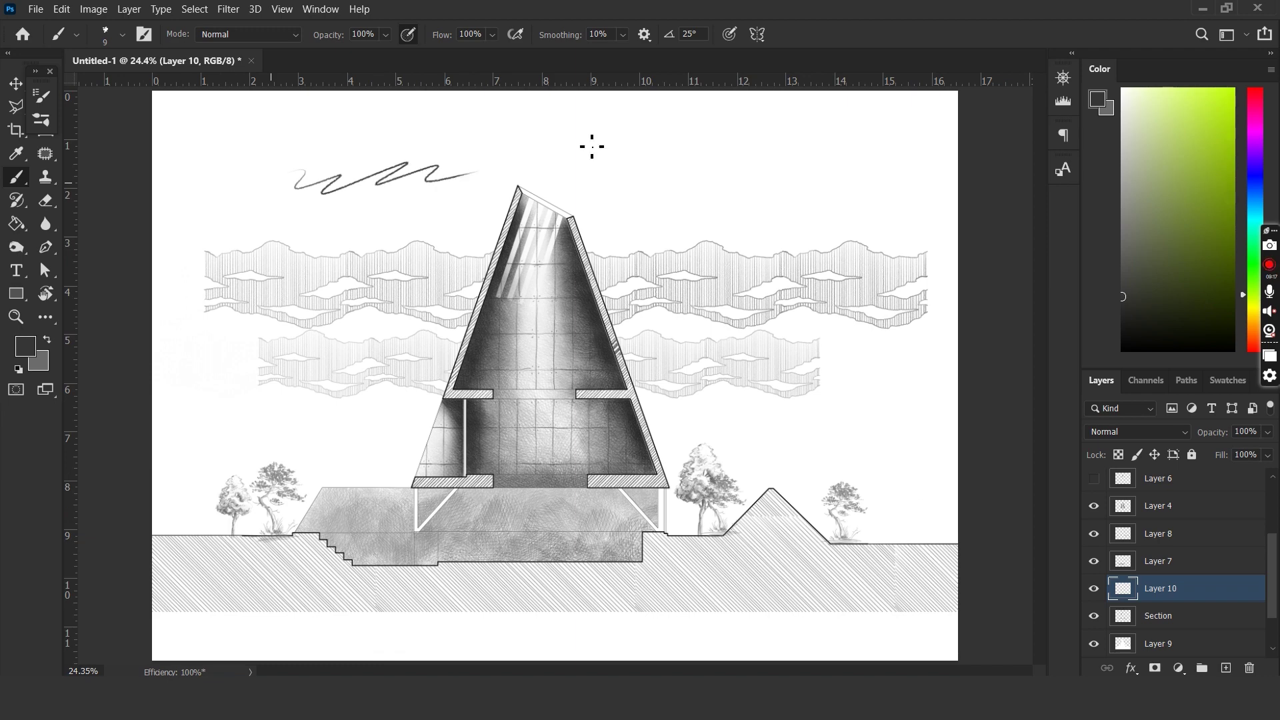
key("ctrl+z")
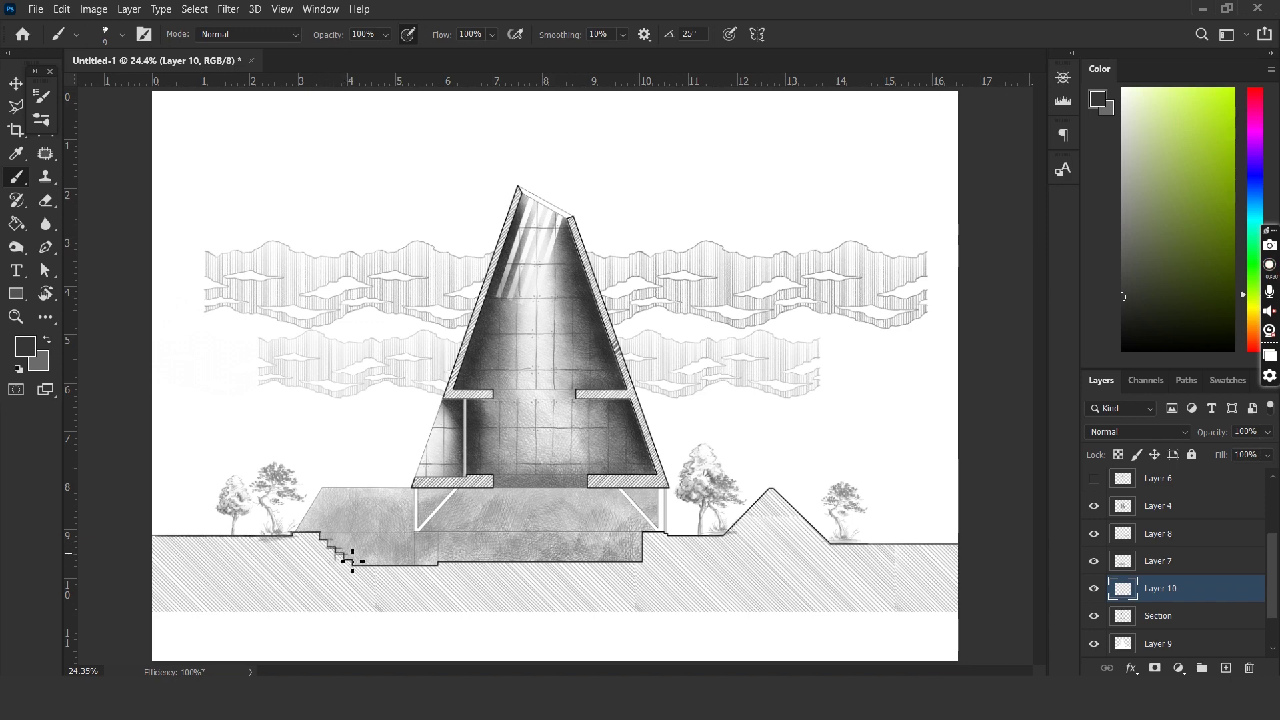
Trace overshooting sketch lines on Layer 10 along the pit floor, the pit's right edge and the underside of the upper floor slab.
mouse_move(352, 562)
left_mouse_down()
mouse_move(472, 563)
mouse_move(438, 562)
left_mouse_up()
left_click_drag(439, 564, 615, 563)
left_click_drag(642, 562, 641, 518)
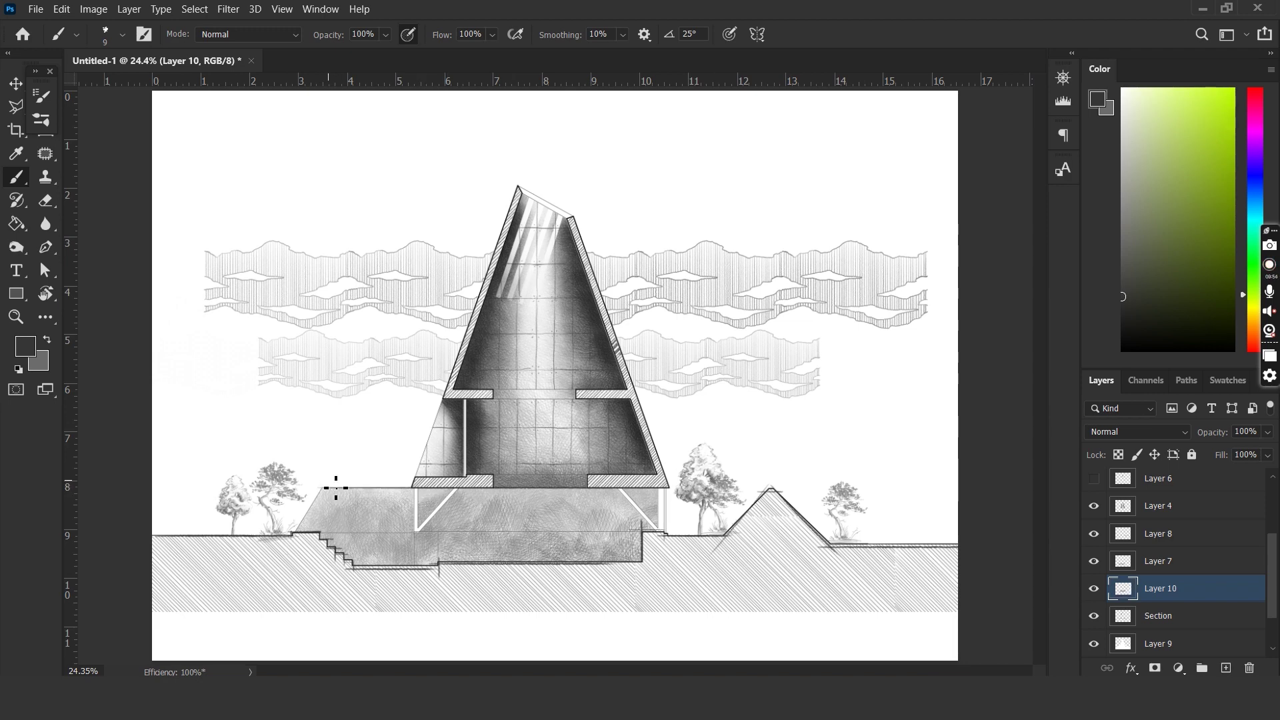
left_click_drag(445, 402, 629, 400)
scroll(523, 204, "up", 2)
scroll(654, 286, "down", 2)
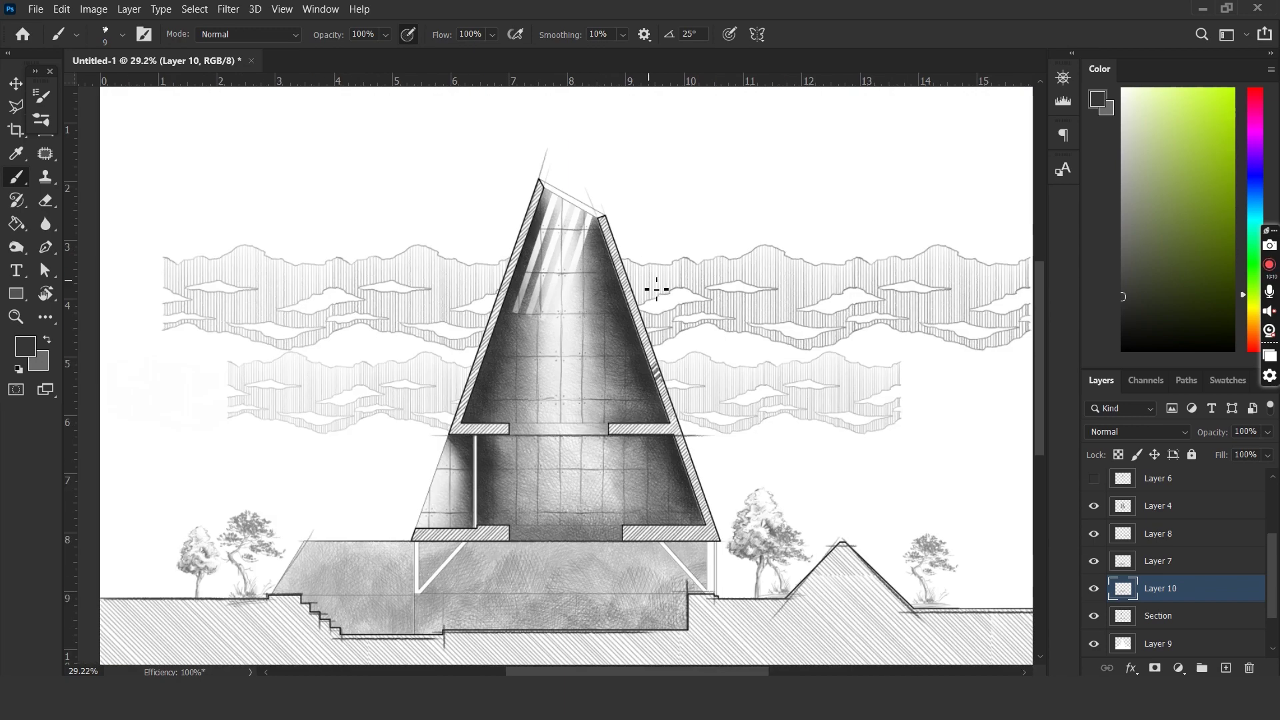
Undo the last stroke and sketch two vertical lines along the right-hand support column beneath the building.
scroll(774, 466, "down", 1)
scroll(670, 540, "up", 3)
key("ctrl+z")
left_click_drag(667, 455, 666, 536)
left_click_drag(680, 456, 680, 534)
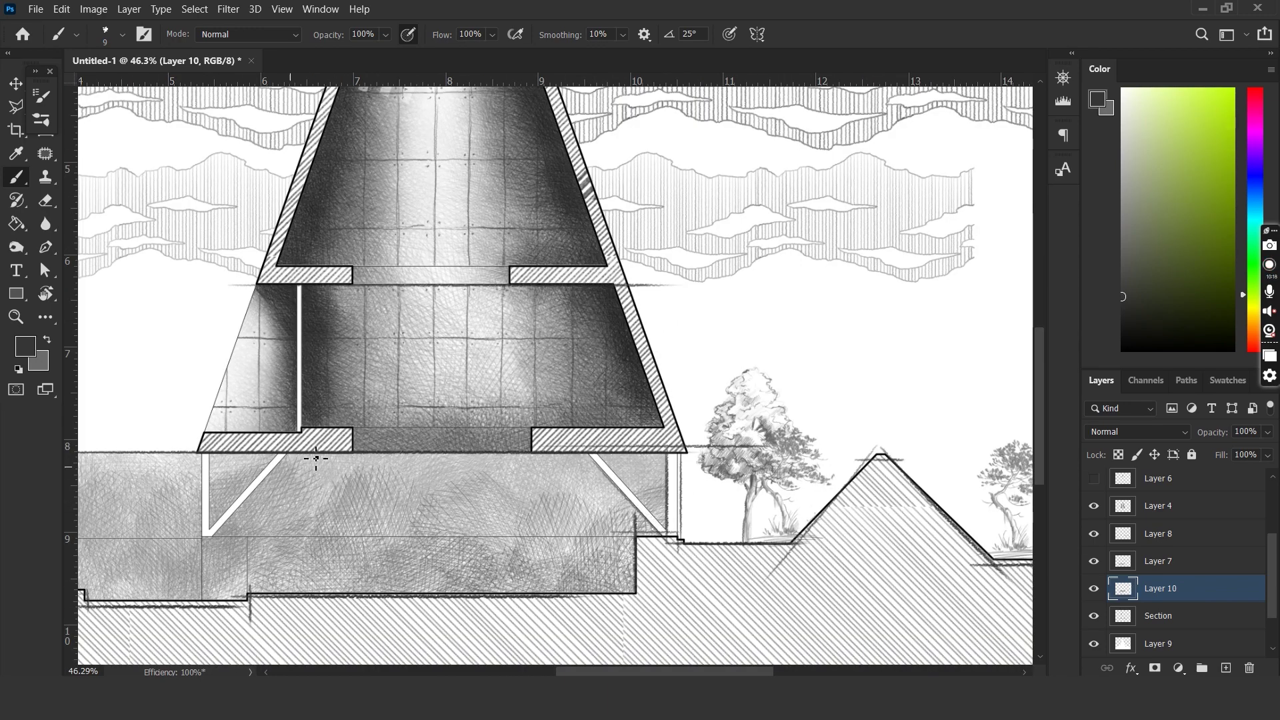
scroll(486, 341, "down", 3)
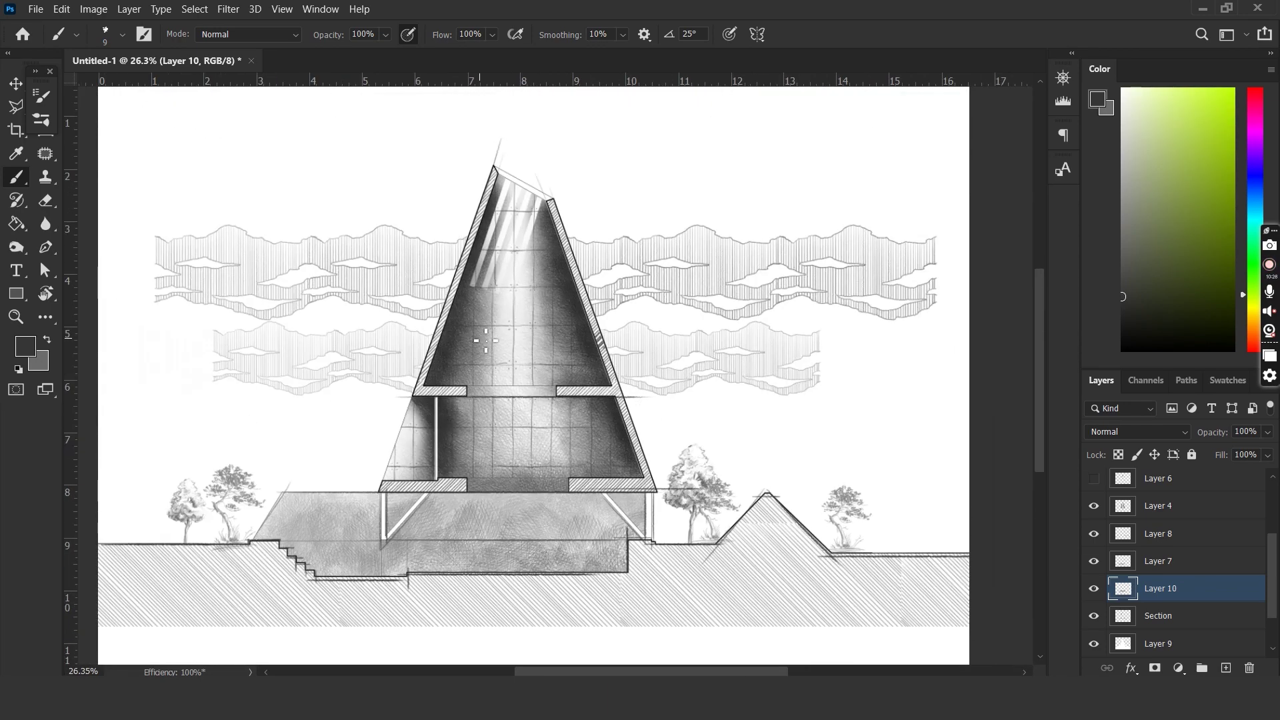
scroll(263, 629, "down", 1)
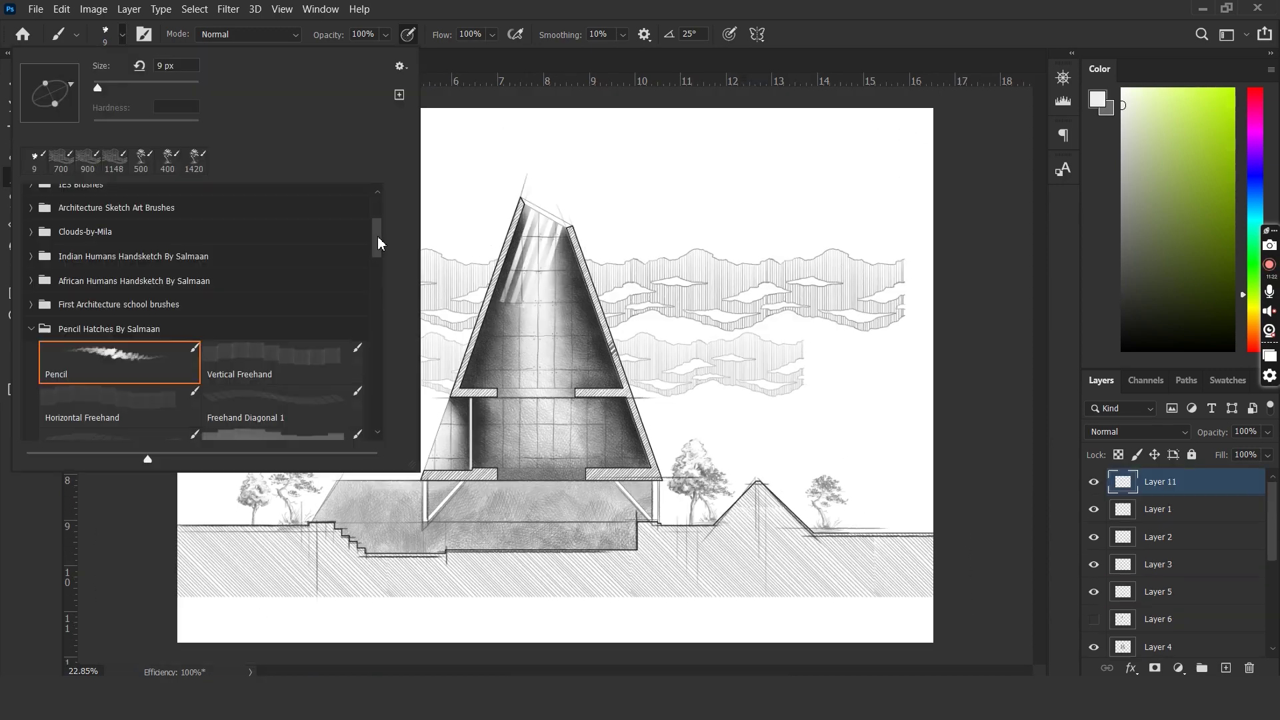
Choose a 60 px dashed-line brush and draw dark grey horizontal level lines on Layer 11 outward from the roof, upper floor and lower floor.
left_click_drag(377, 287, 372, 375)
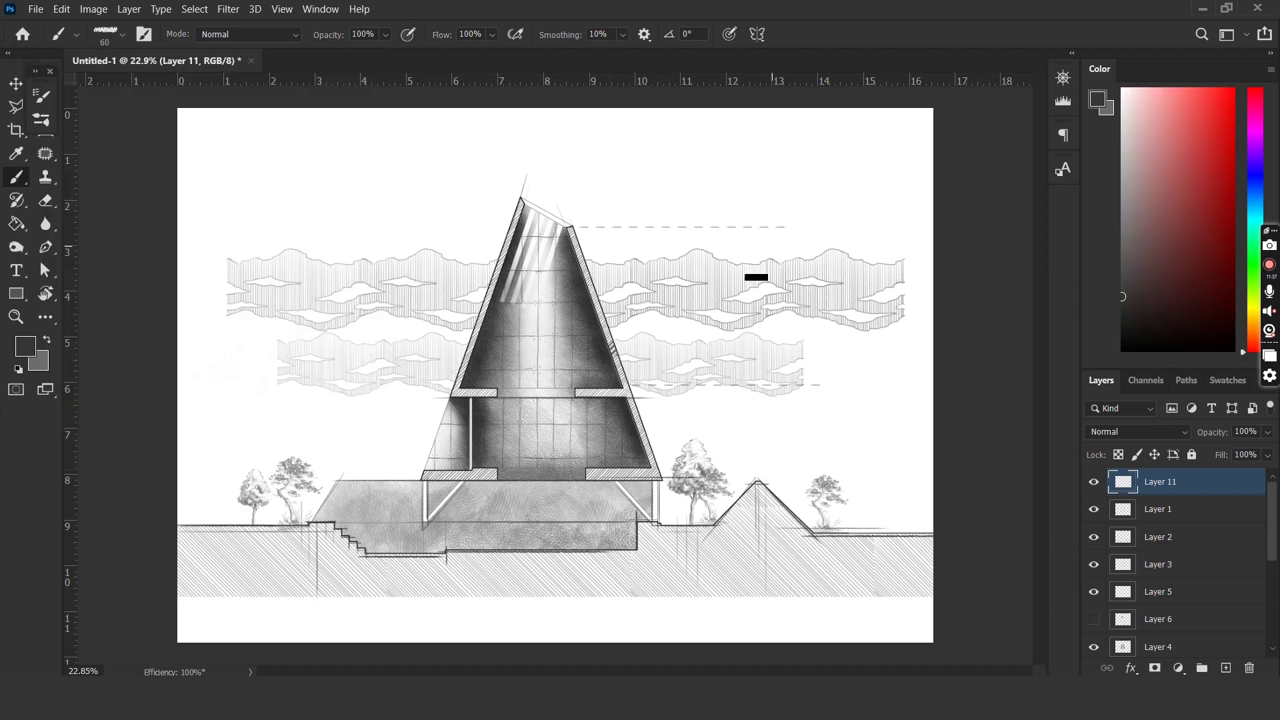
left_click_drag(663, 472, 832, 472)
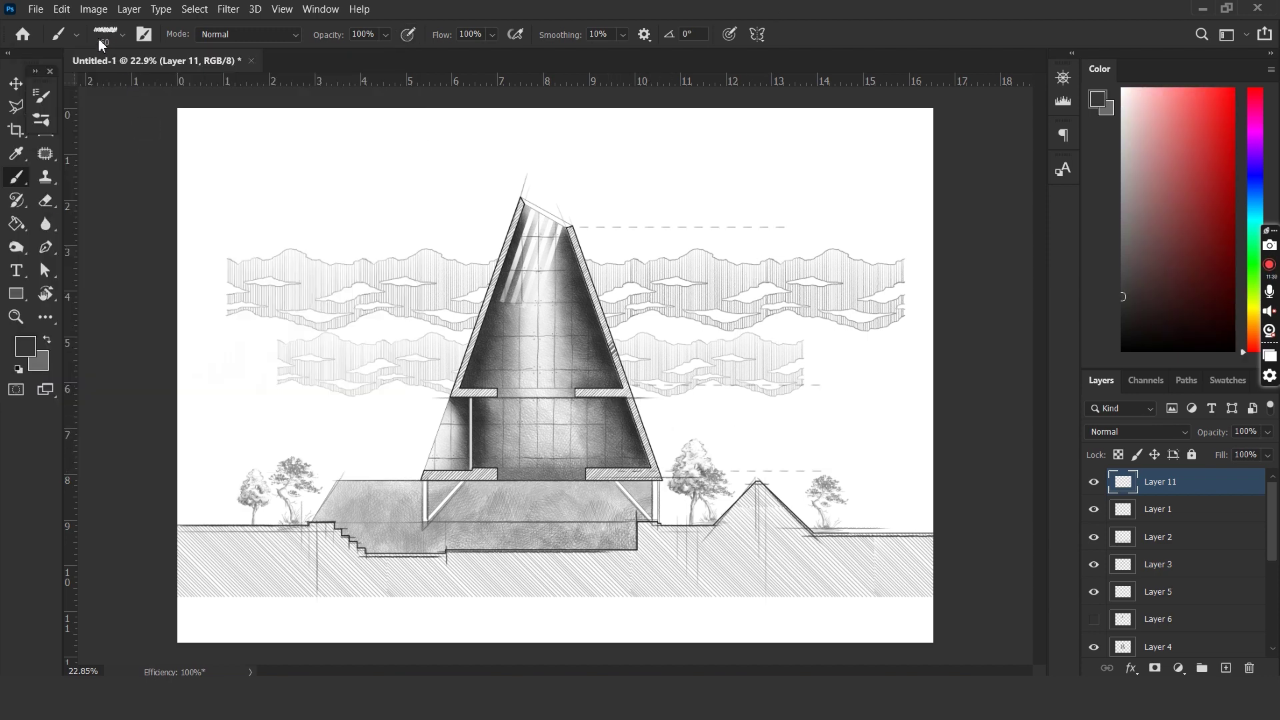